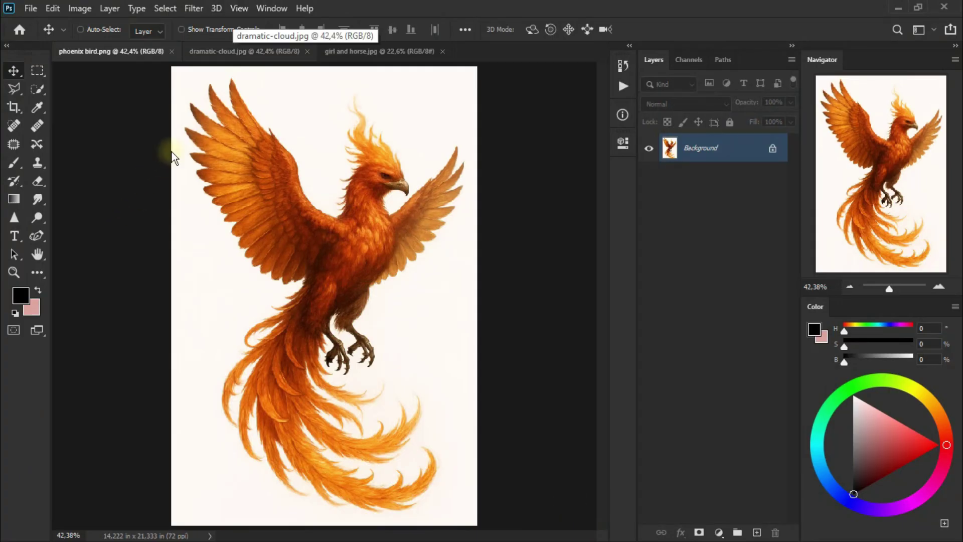
# Drag the dramatic cloud image into the phoenix document, fit it to the canvas, and close the cloud file
pyautogui.click(254, 58)
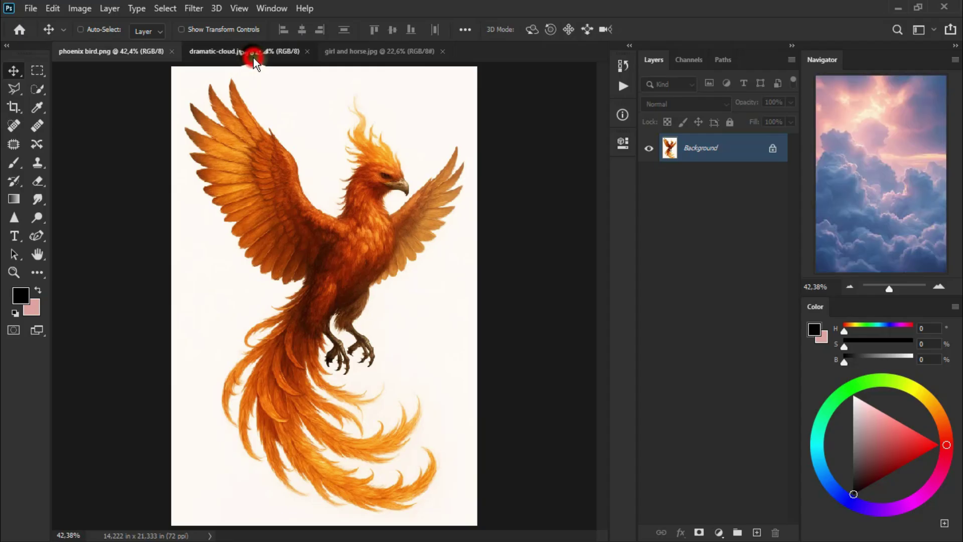
pyautogui.moveTo(316, 271)
pyautogui.mouseDown()
pyautogui.moveTo(212, 147)
pyautogui.moveTo(266, 249)
pyautogui.mouseUp()
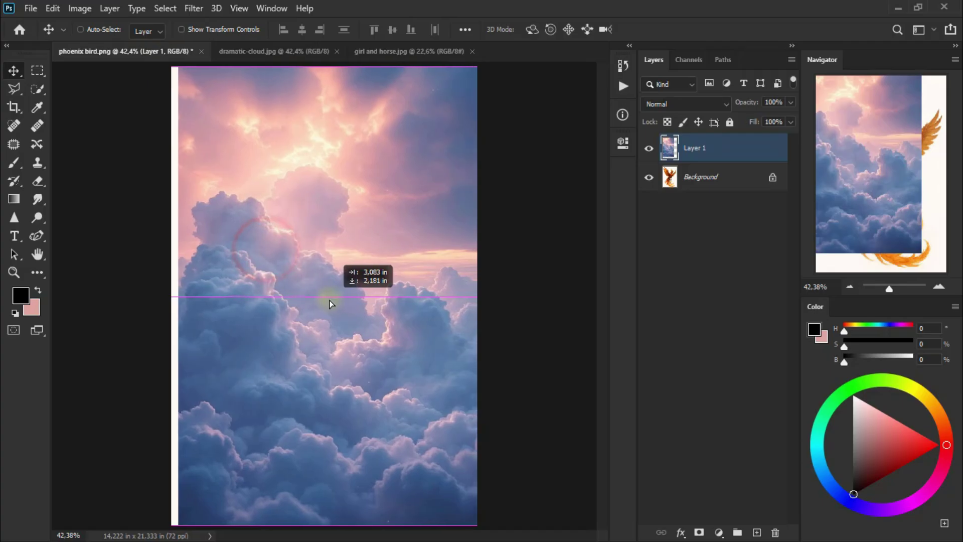
pyautogui.moveTo(321, 303); pyautogui.dragTo(331, 303)
pyautogui.click(266, 52)
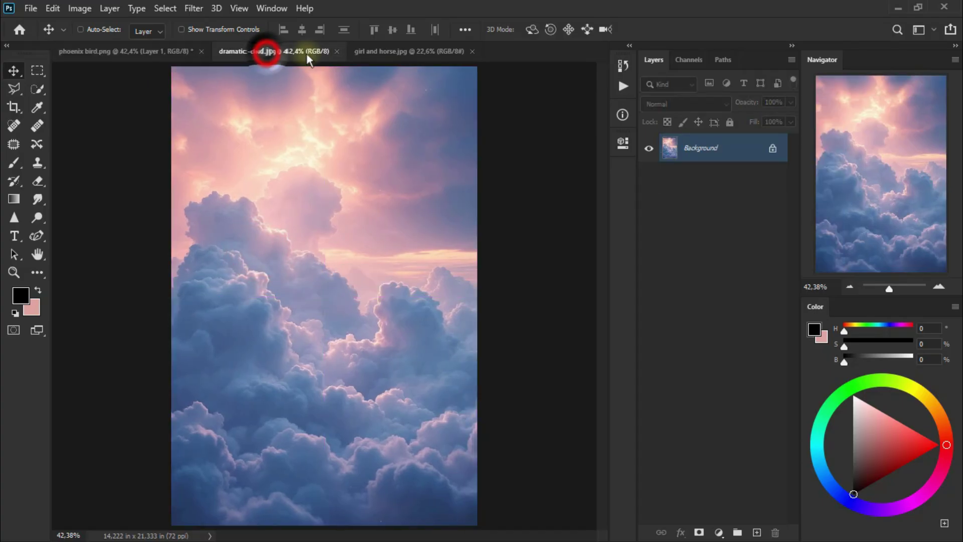
pyautogui.click(337, 51)
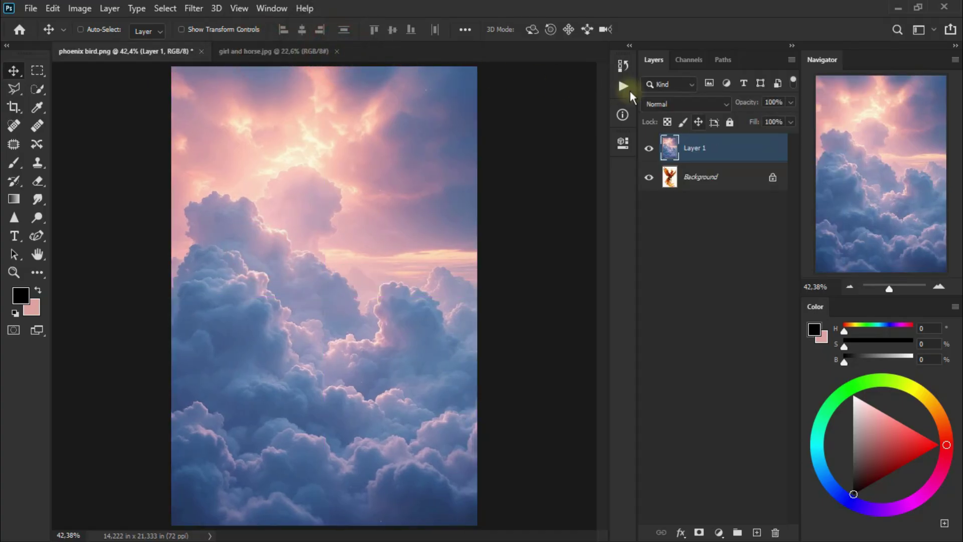
# Set the cloud layer to Linear Burn at 62% opacity and compare it on and off
pyautogui.click(694, 104)
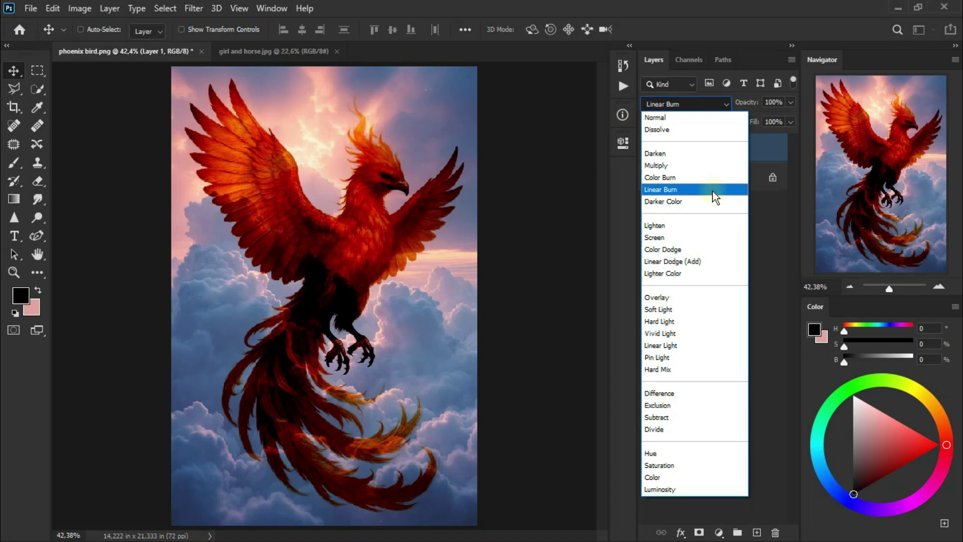
pyautogui.click(716, 191)
pyautogui.click(793, 102)
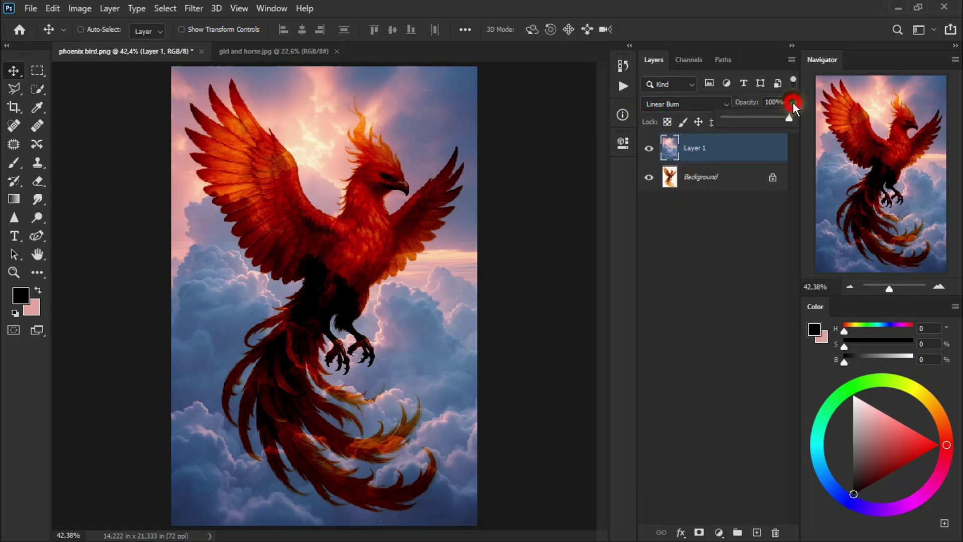
pyautogui.moveTo(787, 119); pyautogui.dragTo(768, 121)
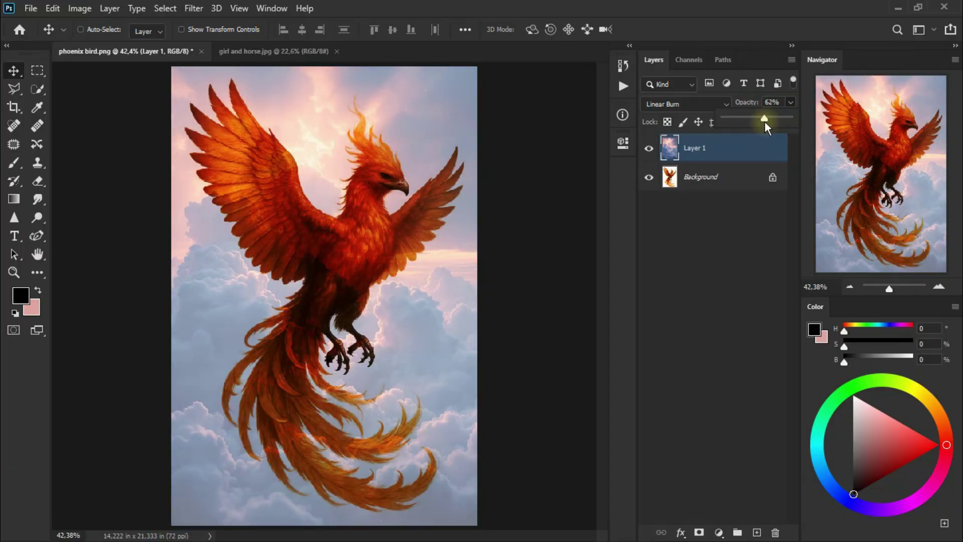
pyautogui.click(650, 148)
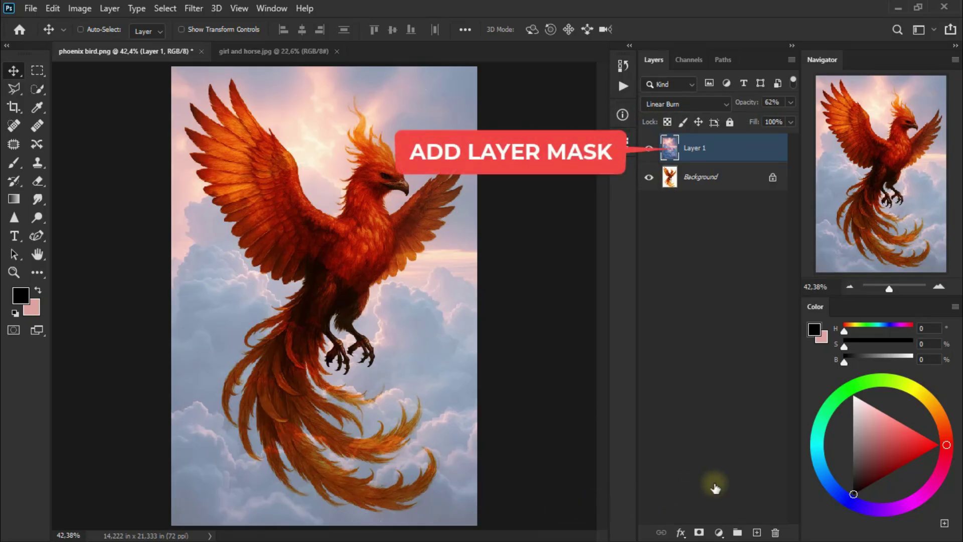
# Add a layer mask to Layer 1 and set the Eraser to 11% opacity
pyautogui.click(701, 531)
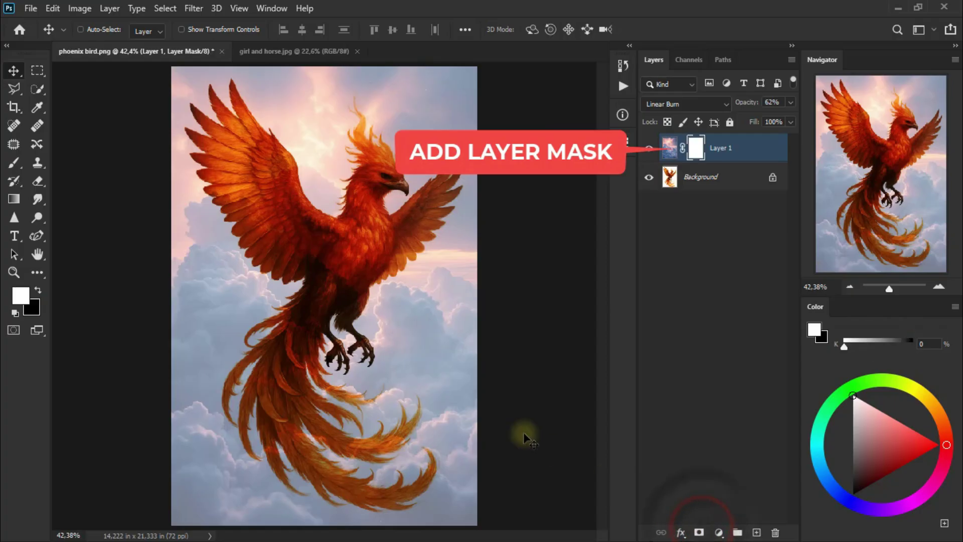
pyautogui.click(38, 180)
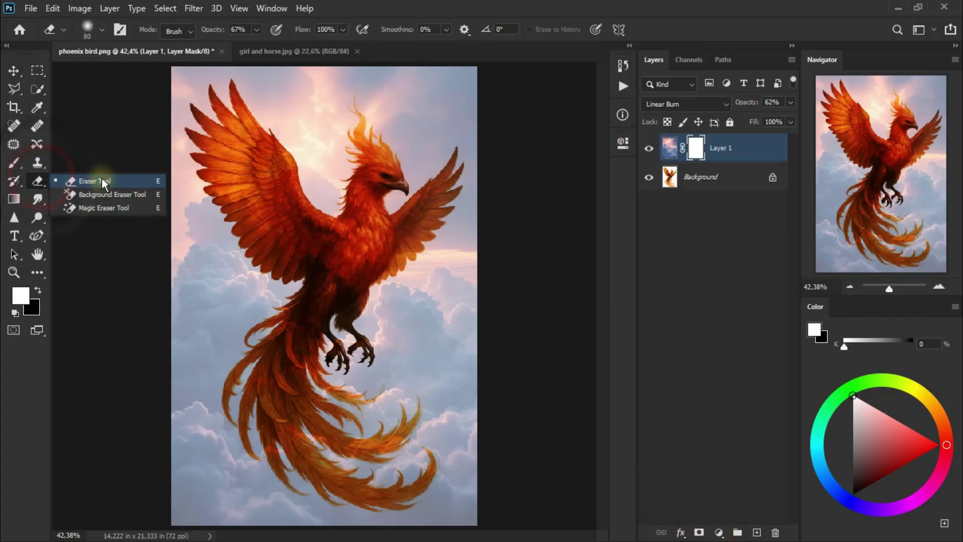
pyautogui.click(103, 181)
pyautogui.click(280, 420)
pyautogui.moveTo(257, 29); pyautogui.dragTo(227, 55)
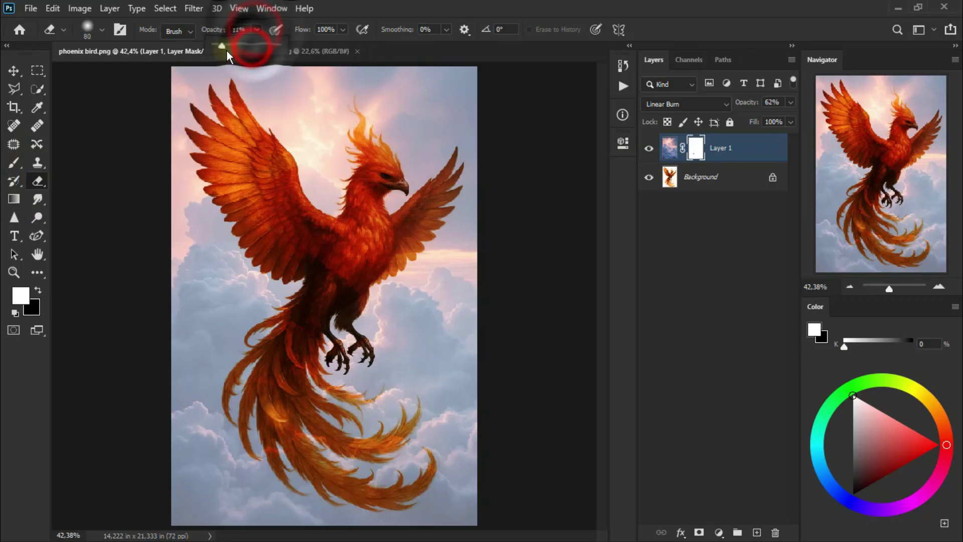
# Erase the mask over the phoenix's legs and tail so the feathers show brighter
pyautogui.moveTo(291, 439); pyautogui.dragTo(396, 441)
pyautogui.click(292, 378)
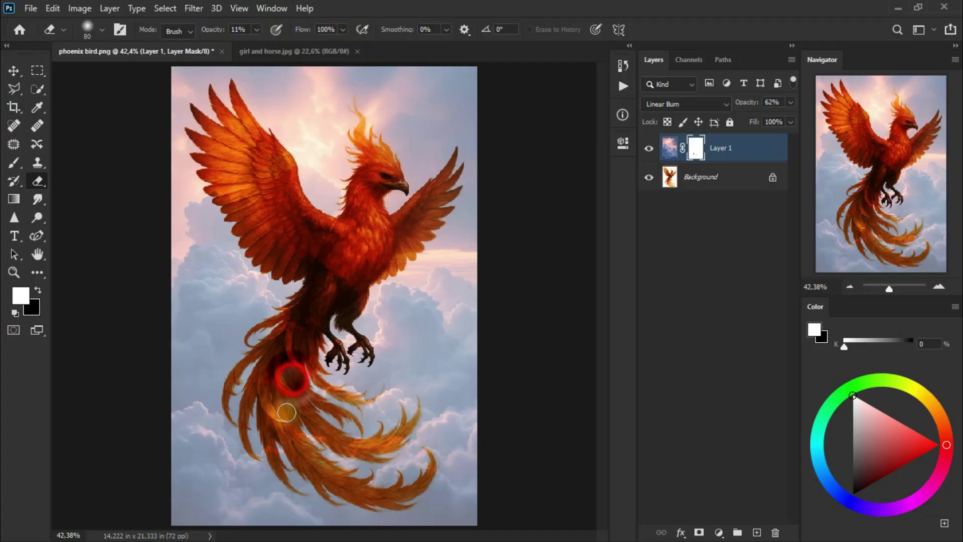
pyautogui.moveTo(273, 445)
pyautogui.mouseDown()
pyautogui.moveTo(273, 361)
pyautogui.moveTo(290, 361)
pyautogui.mouseUp()
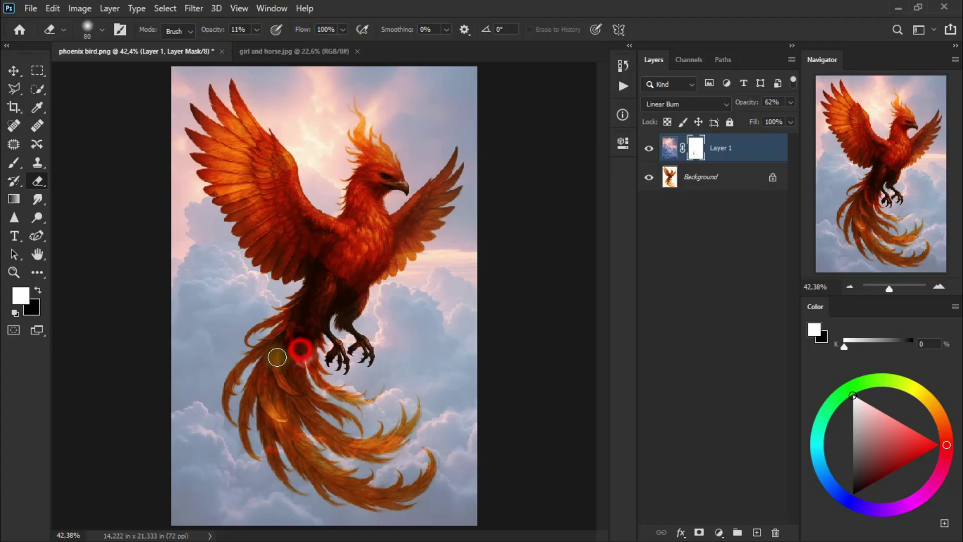
pyautogui.click(333, 355)
pyautogui.click(286, 439)
pyautogui.click(269, 409)
pyautogui.click(275, 391)
pyautogui.click(303, 456)
pyautogui.click(366, 441)
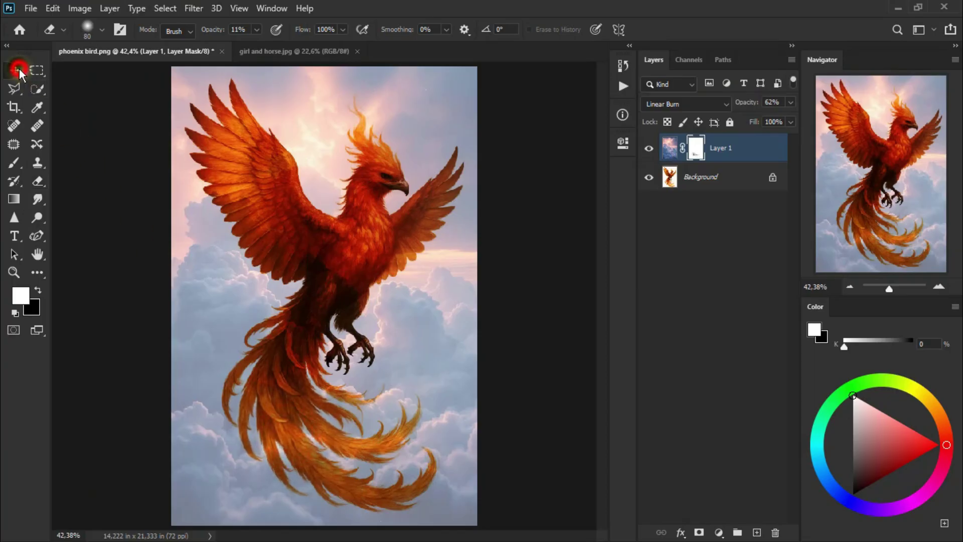
pyautogui.click(19, 71)
pyautogui.click(648, 149)
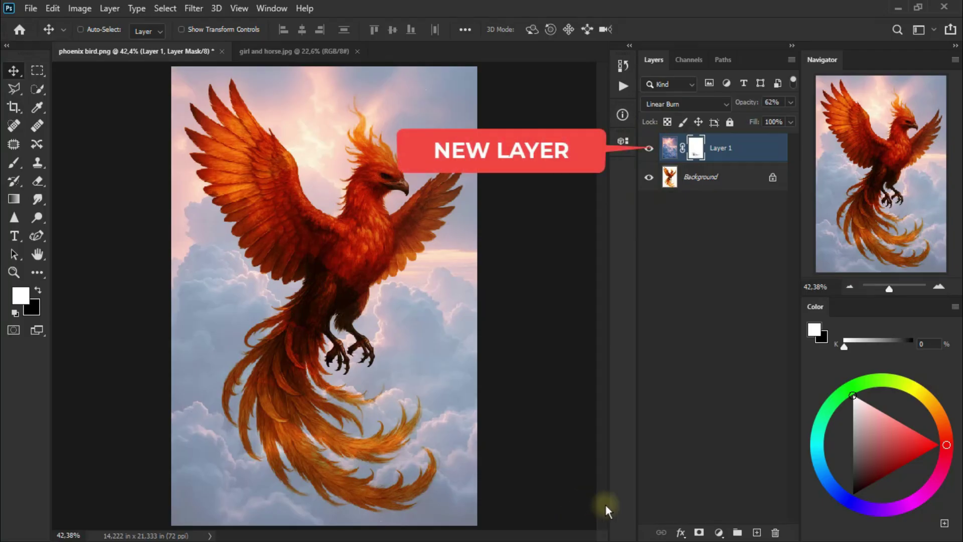
# Add empty Layer 2, make pale pink #dba39e the foreground colour, and select the Brush tool
pyautogui.click(757, 533)
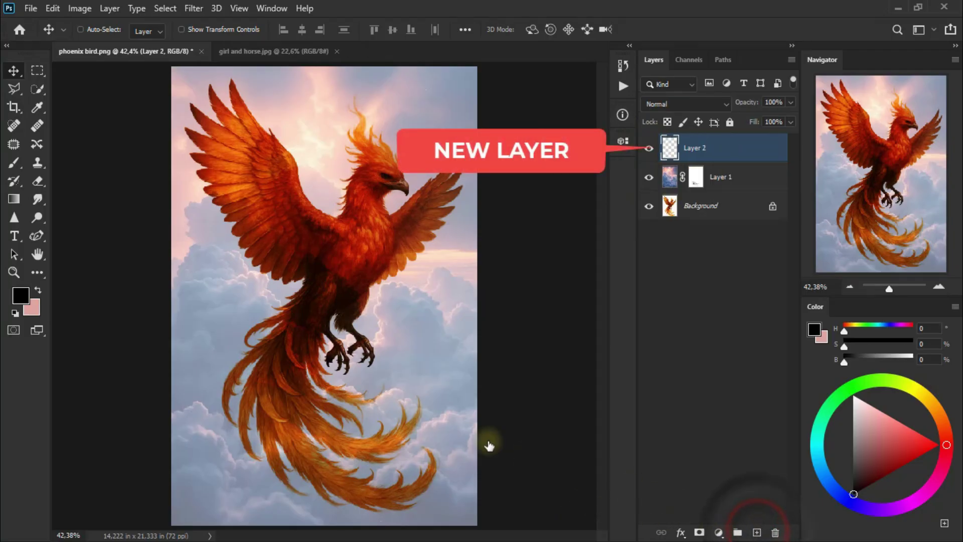
pyautogui.click(39, 290)
pyautogui.click(21, 295)
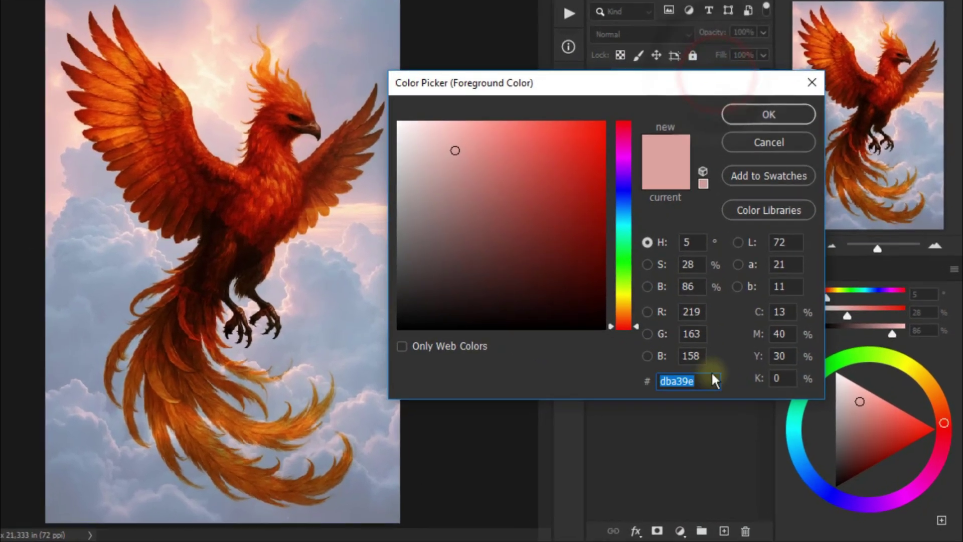
pyautogui.click(793, 395)
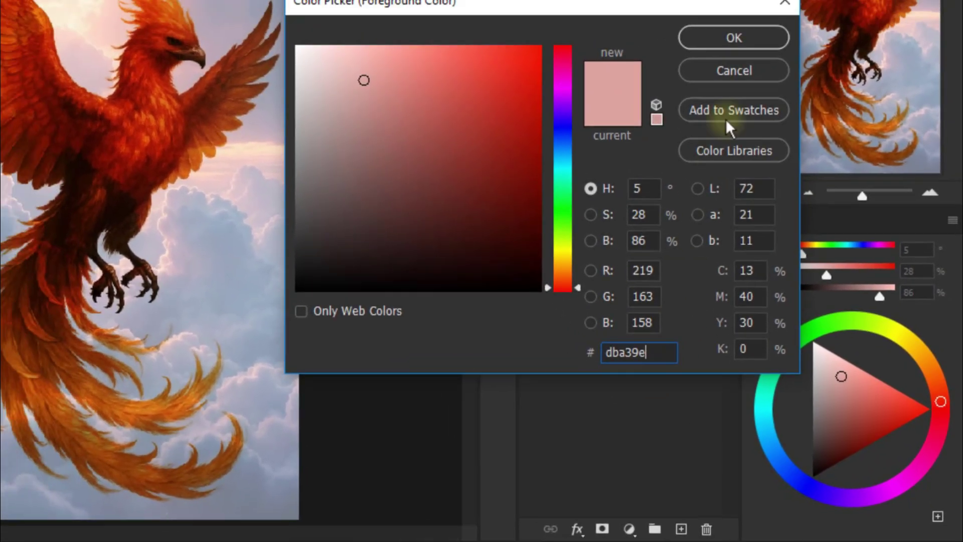
pyautogui.click(804, 170)
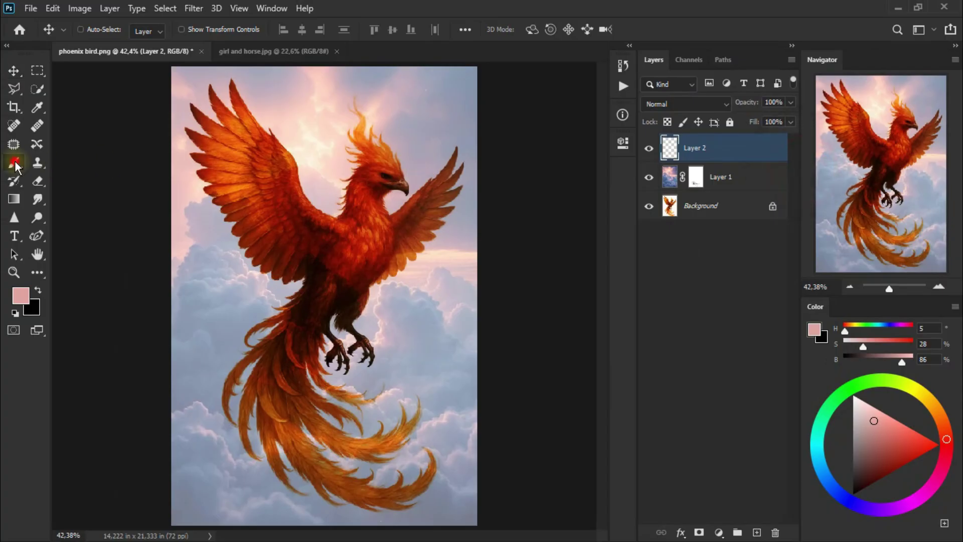
pyautogui.rightClick(16, 166)
pyautogui.click(62, 158)
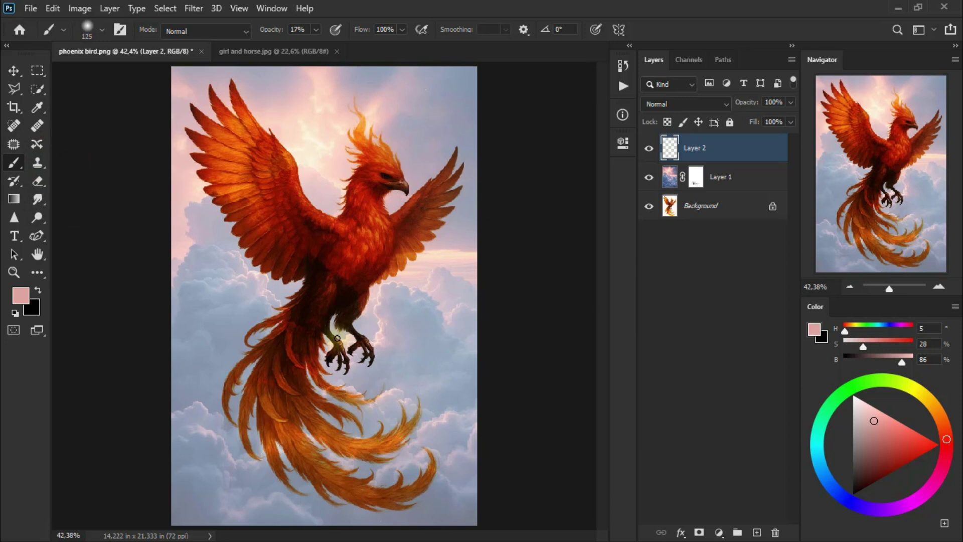
# Paint a pale pink wash over the lower body and tail with a size-900, 41% brush
pyautogui.press(']')
pyautogui.press(']')
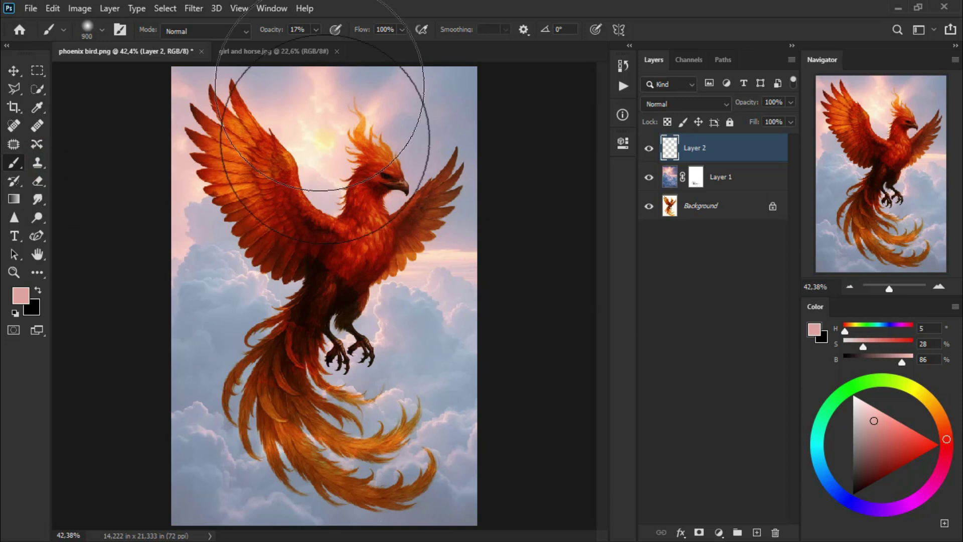
pyautogui.moveTo(318, 29)
pyautogui.mouseDown()
pyautogui.moveTo(320, 46)
pyautogui.moveTo(333, 44)
pyautogui.mouseUp()
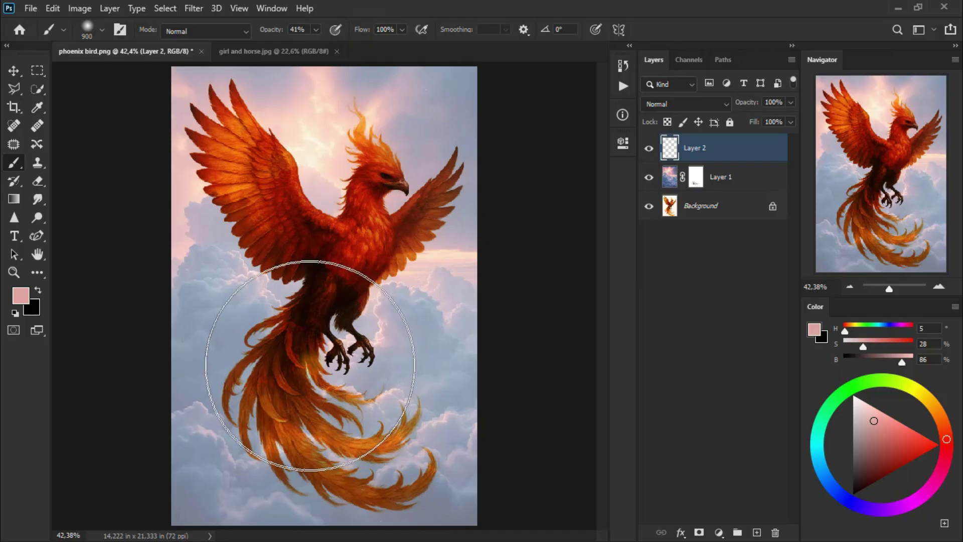
pyautogui.click(310, 365)
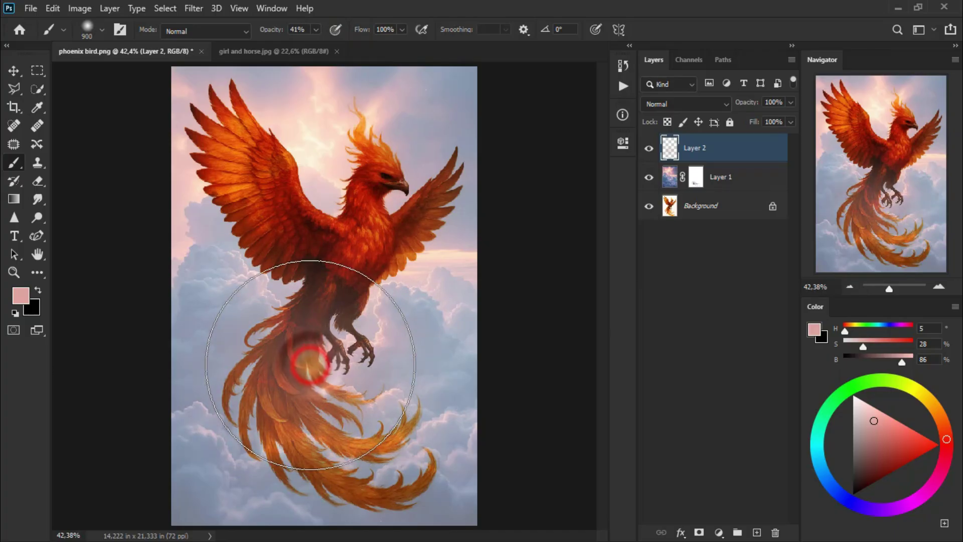
pyautogui.click(311, 364)
pyautogui.click(310, 364)
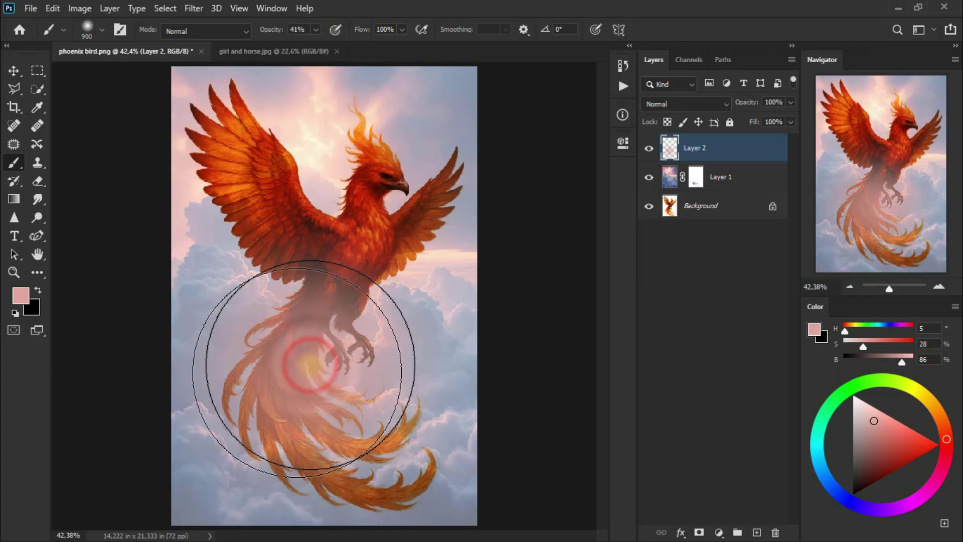
# Set Layer 2 to Overlay blend mode and compare the glow on and off
pyautogui.click(689, 103)
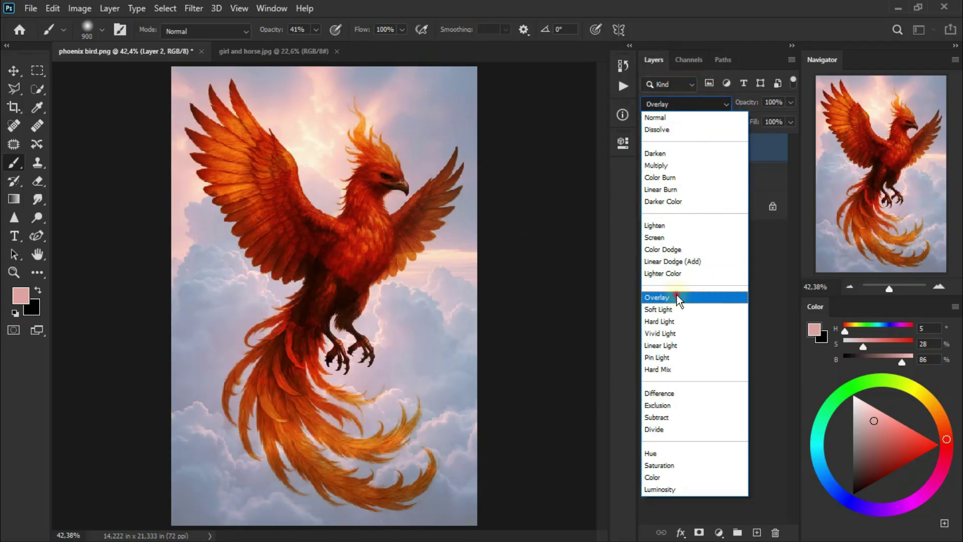
pyautogui.click(678, 298)
pyautogui.click(648, 151)
pyautogui.click(648, 150)
pyautogui.click(649, 151)
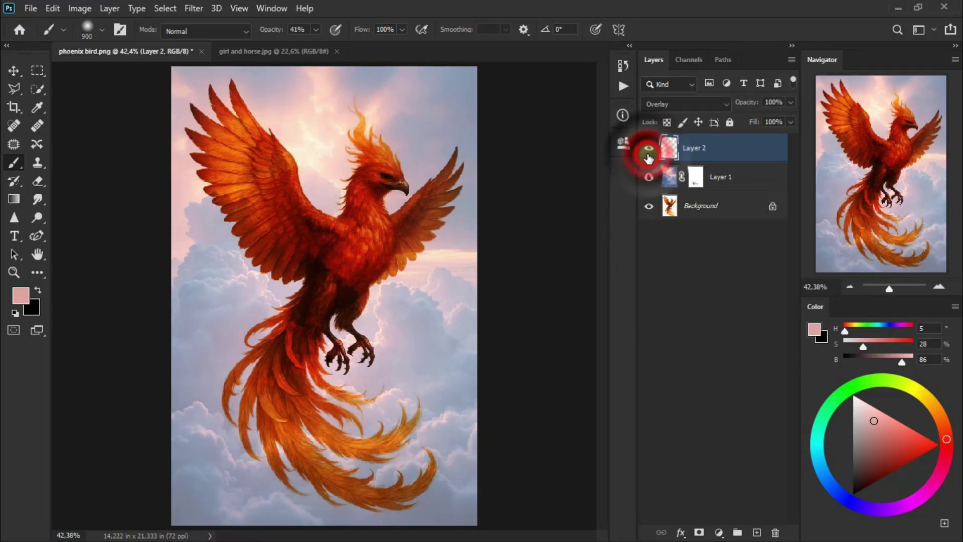
pyautogui.click(648, 149)
pyautogui.click(648, 149)
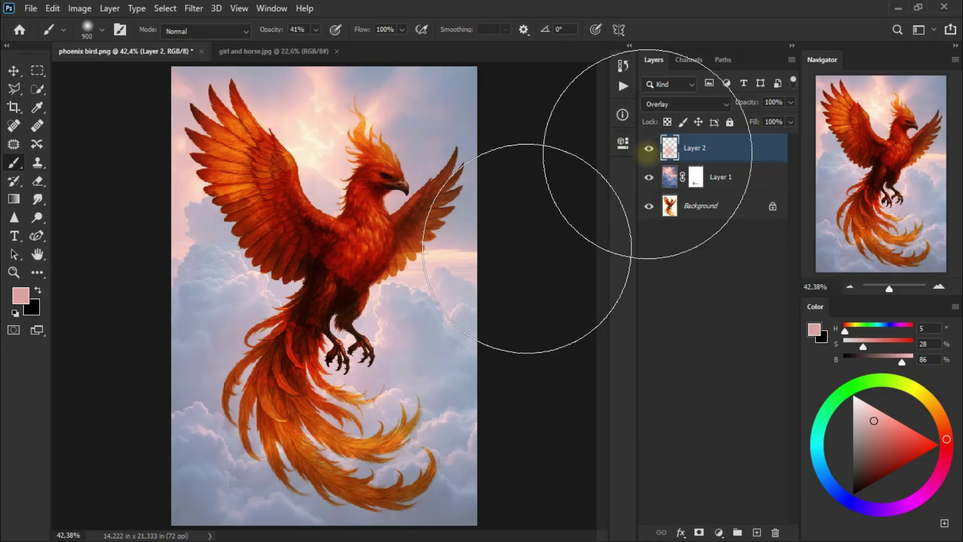
pyautogui.click(15, 71)
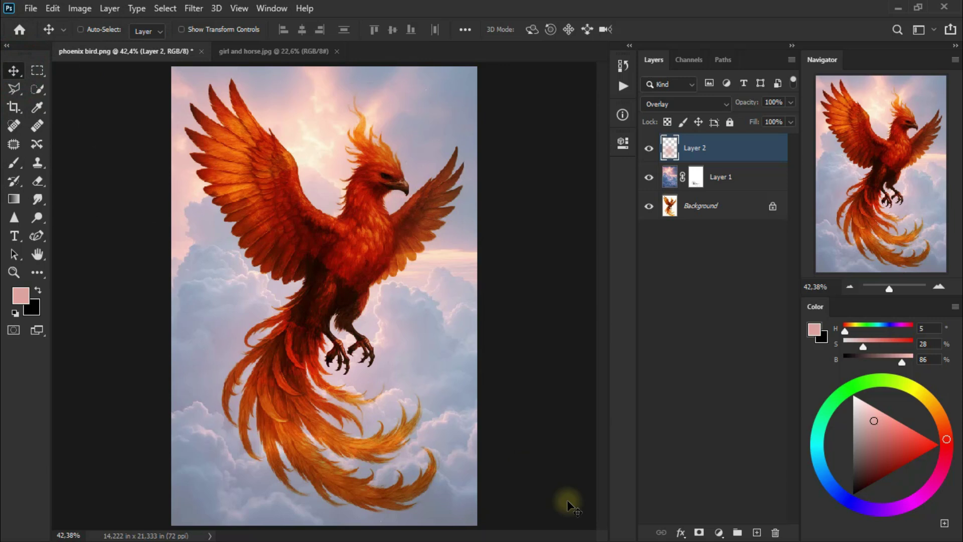
# On new Layer 3, paint pink glow over the phoenix's head and wing, set to Overlay
pyautogui.click(755, 533)
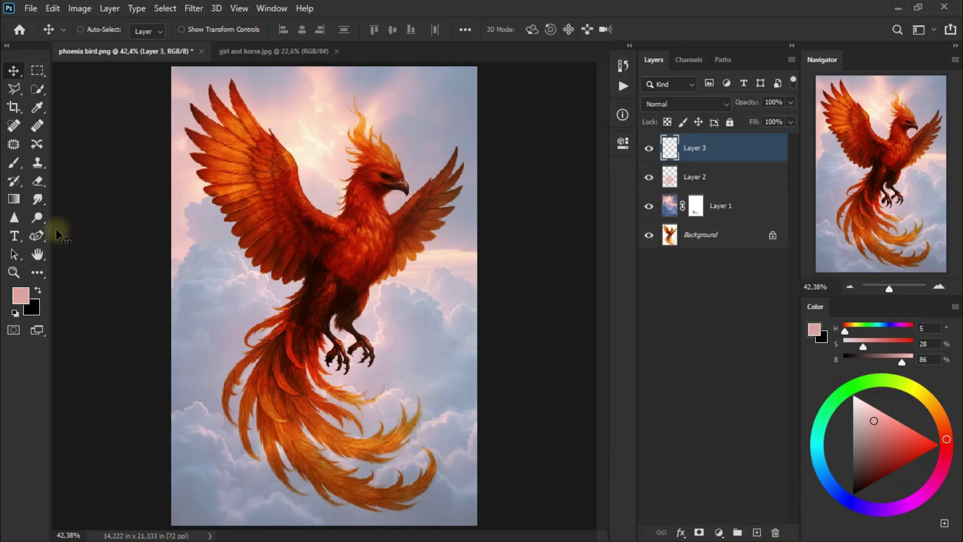
pyautogui.click(21, 163)
pyautogui.click(65, 162)
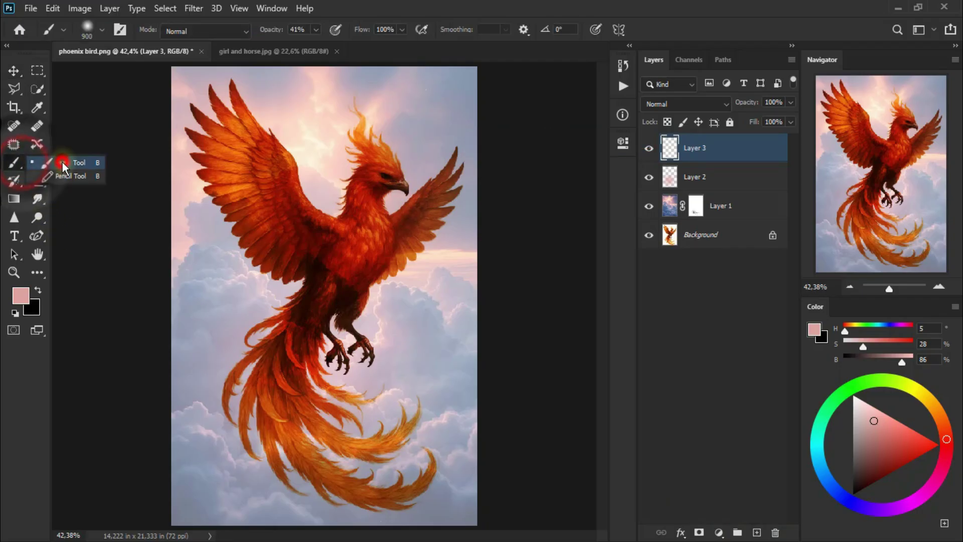
pyautogui.click(450, 134)
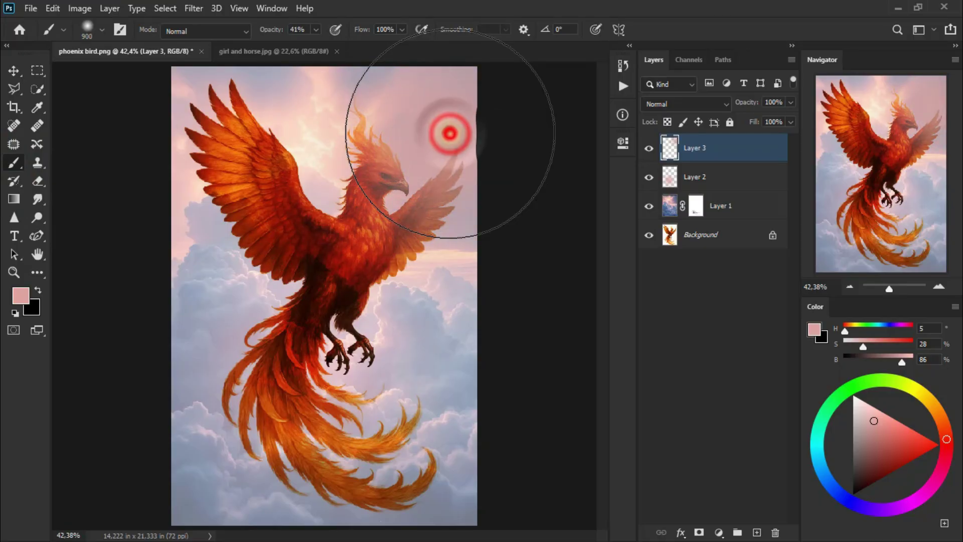
pyautogui.click(691, 107)
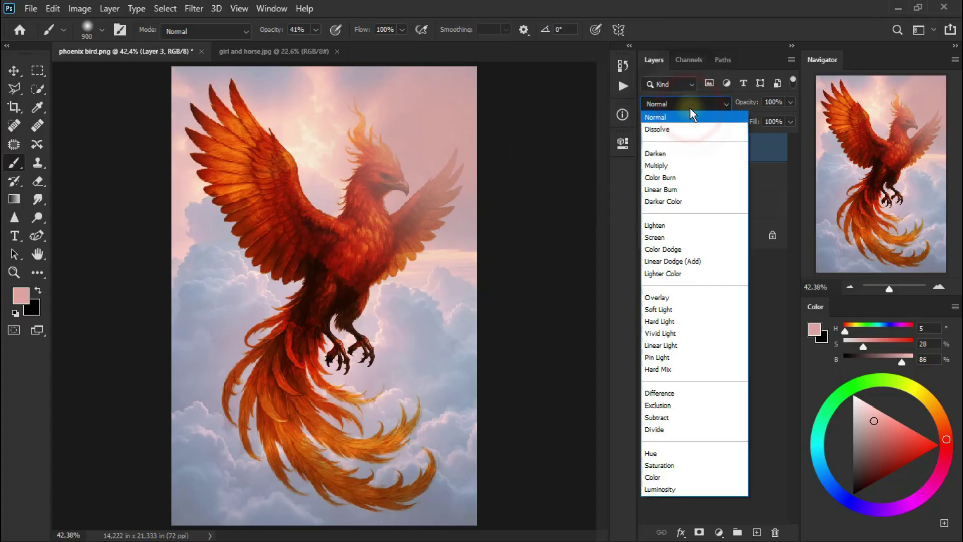
pyautogui.click(681, 297)
pyautogui.click(650, 148)
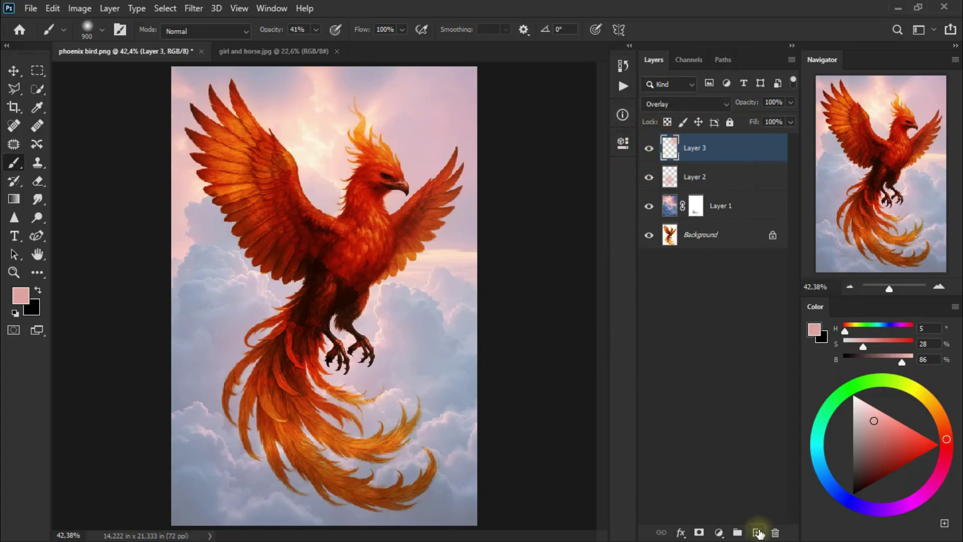
# On new Layer 4, paint pink tint over the left clouds and tail, set to Overlay
pyautogui.click(758, 532)
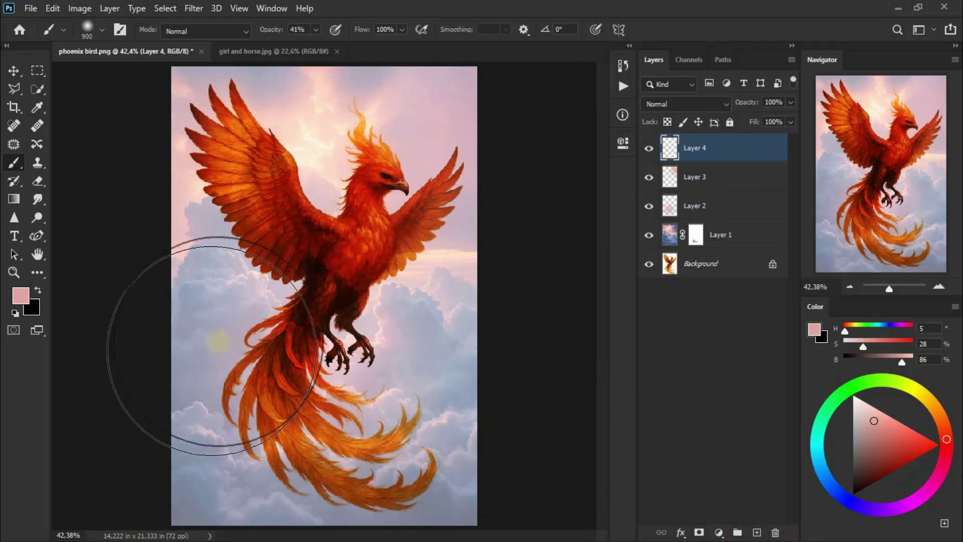
pyautogui.click(217, 341)
pyautogui.click(217, 341)
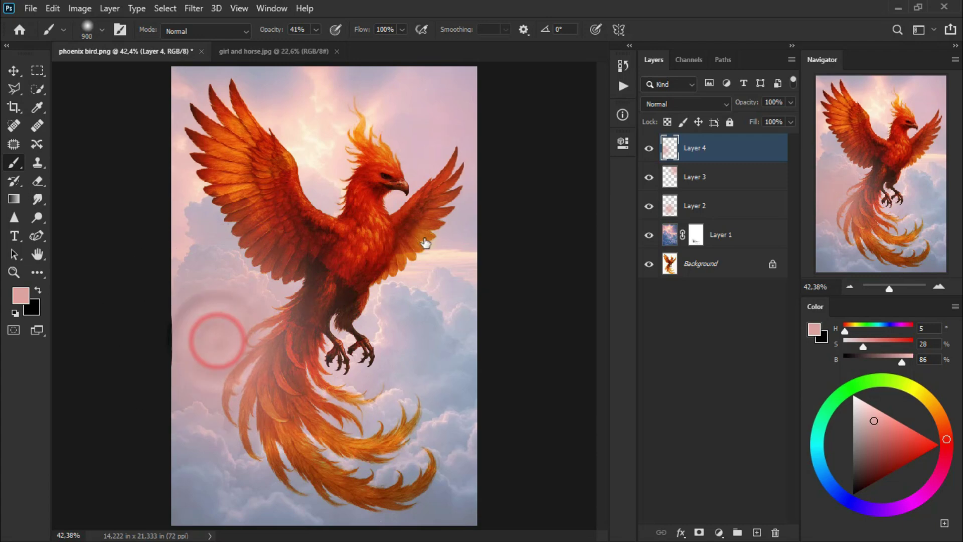
pyautogui.click(692, 105)
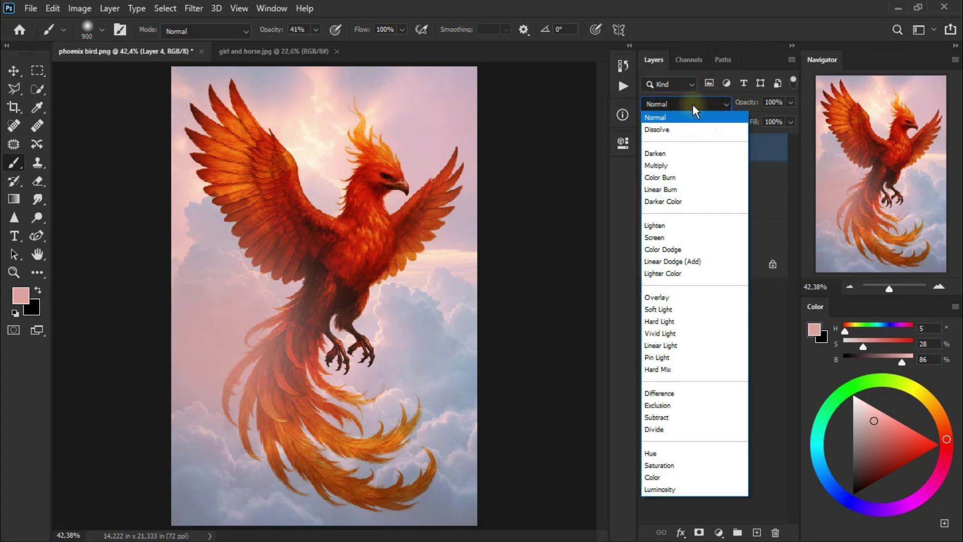
pyautogui.click(691, 299)
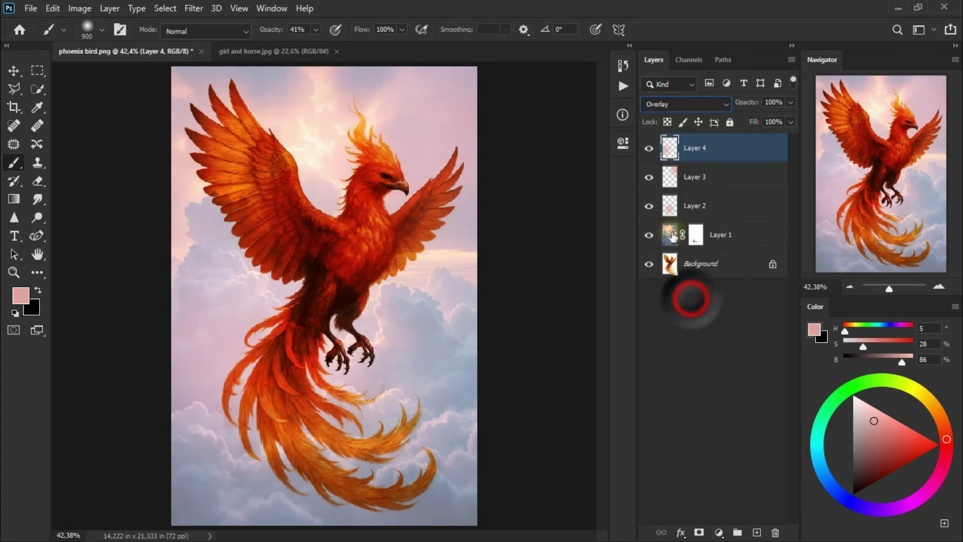
pyautogui.click(648, 148)
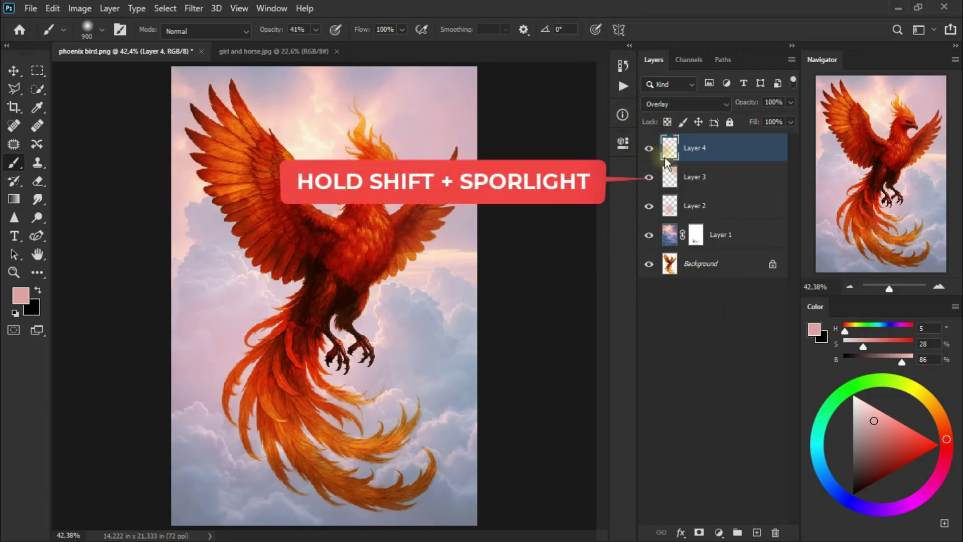
# Select Layers 2–4, clip them to Layer 1 with Ctrl+Alt+G, and toggle layers to check
pyautogui.keyDown('shift'); pyautogui.click(746, 211); pyautogui.keyUp('shift')
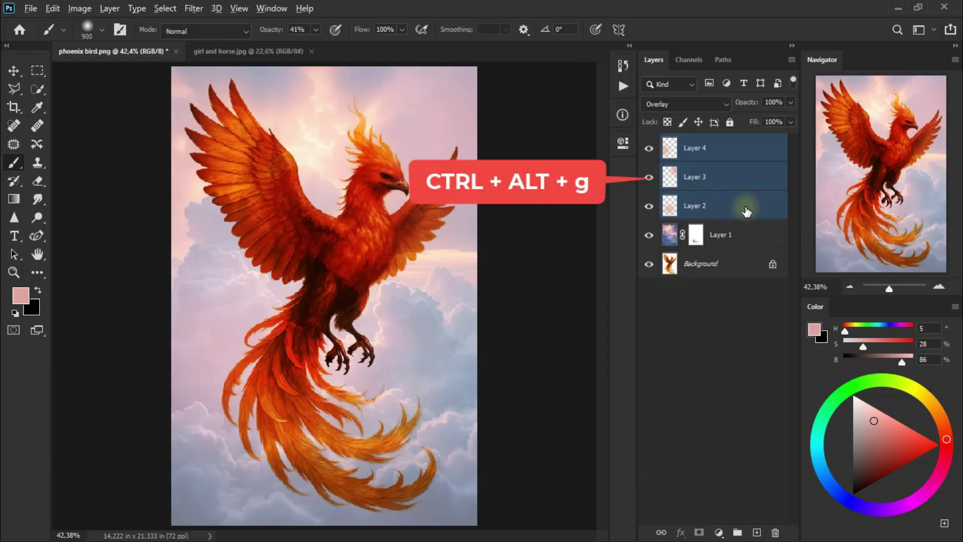
pyautogui.hotkey('ctrl', 'alt', 'g')
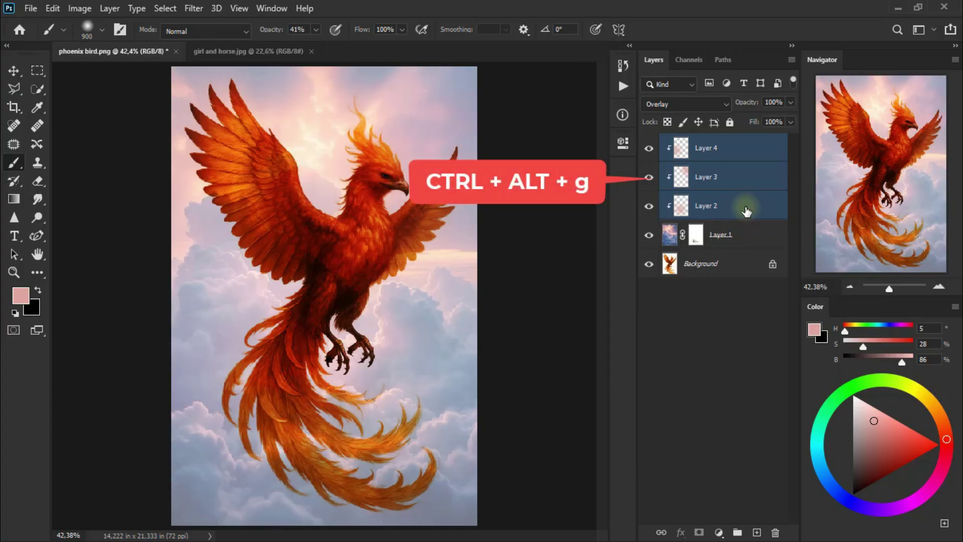
pyautogui.click(13, 70)
pyautogui.click(651, 207)
pyautogui.click(649, 177)
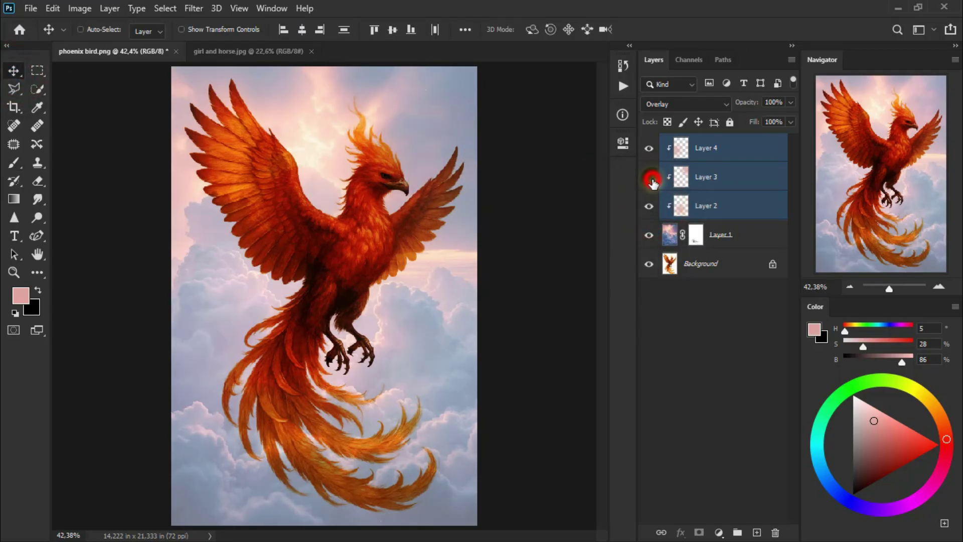
pyautogui.click(649, 149)
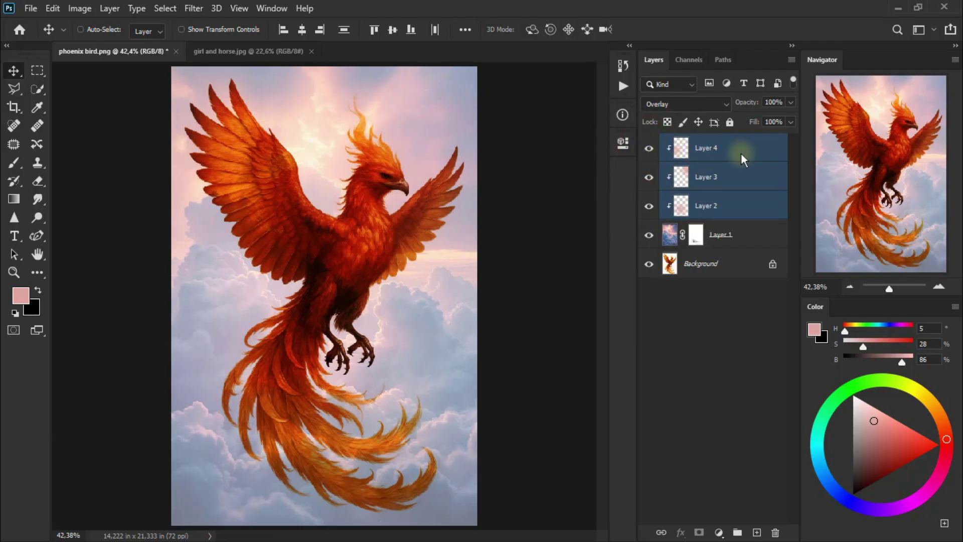
pyautogui.click(757, 159)
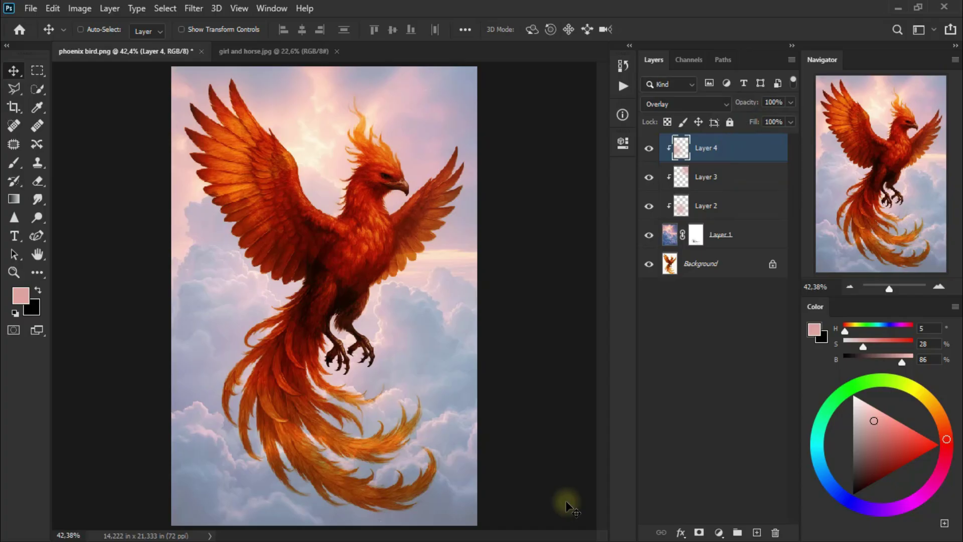
# Add a clipped Color Lookup adjustment layer using the Fuji F125 Kodak 2393 LUT
pyautogui.click(719, 533)
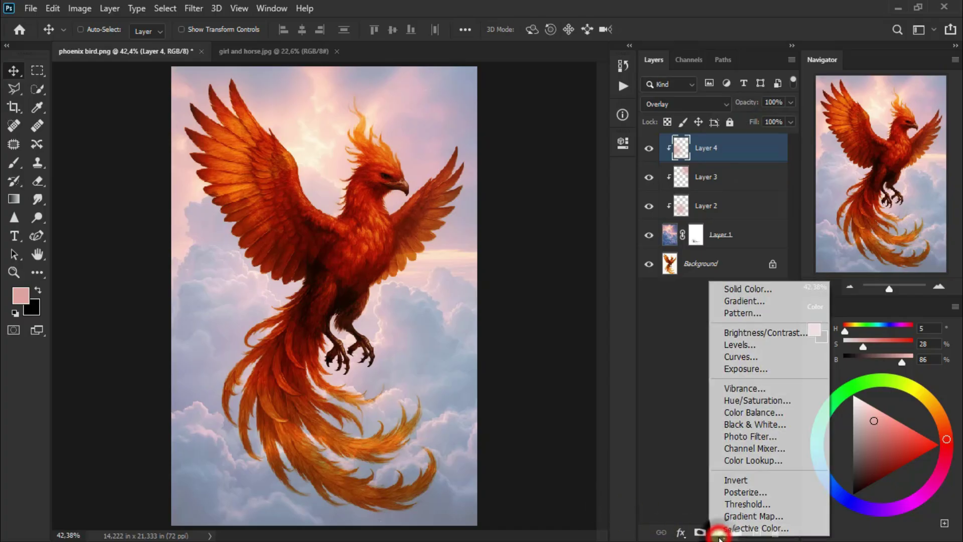
pyautogui.click(789, 458)
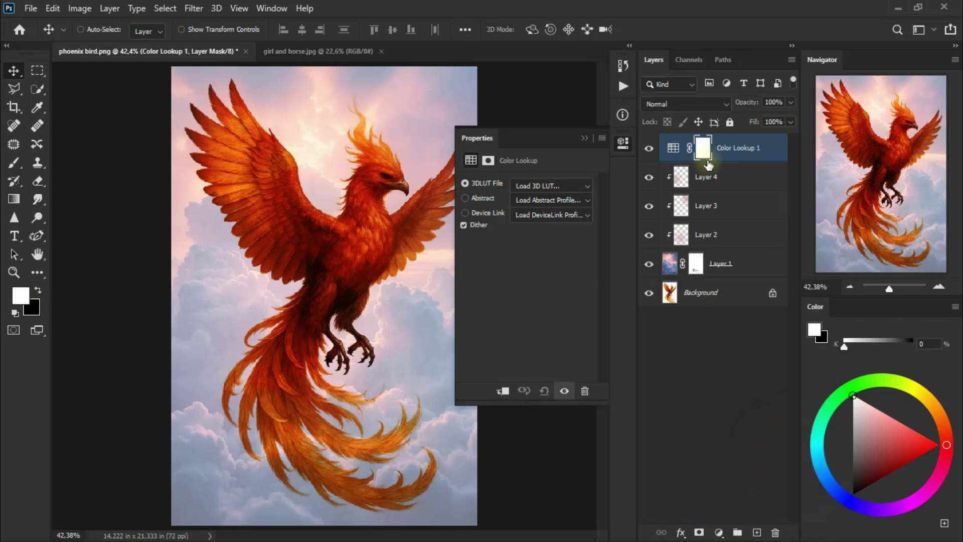
pyautogui.click(504, 396)
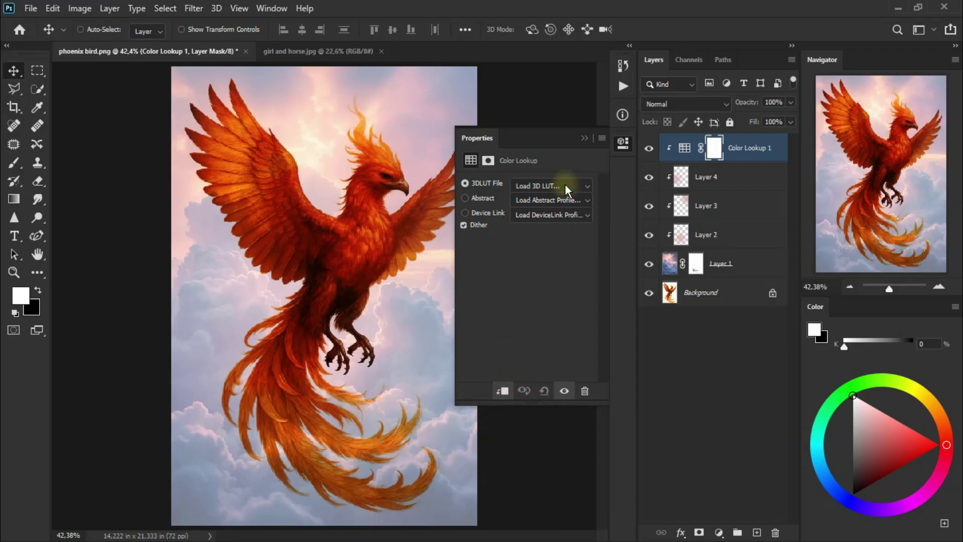
pyautogui.click(565, 184)
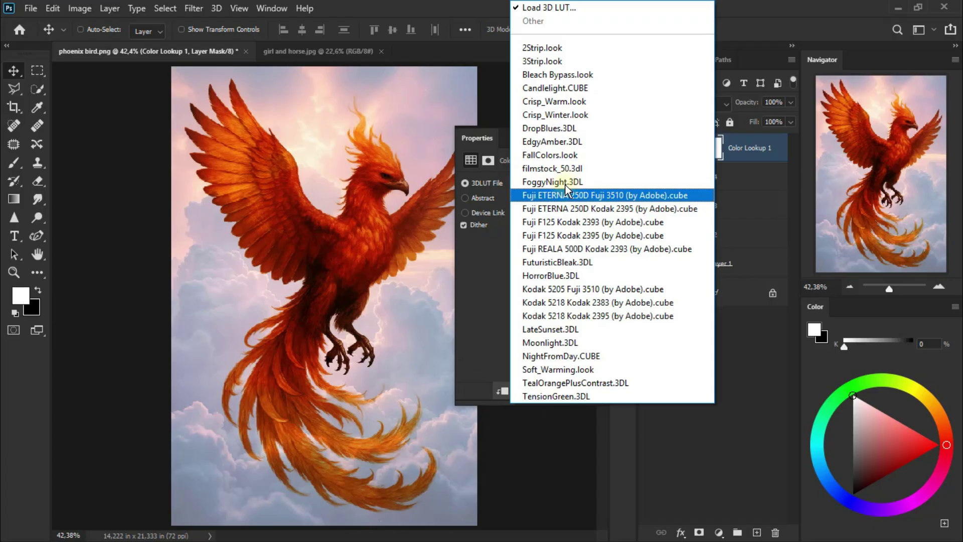
pyautogui.click(628, 221)
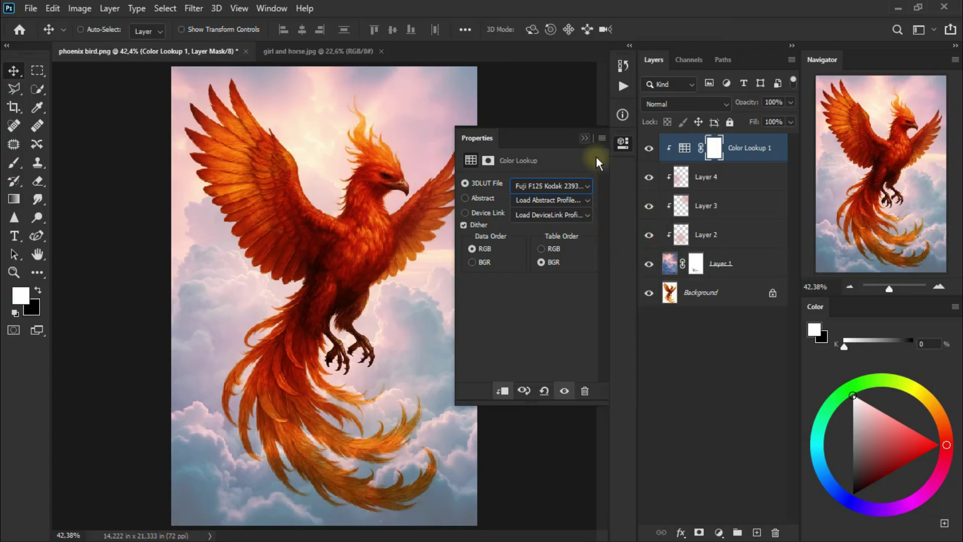
pyautogui.click(585, 133)
pyautogui.click(649, 149)
pyautogui.click(649, 149)
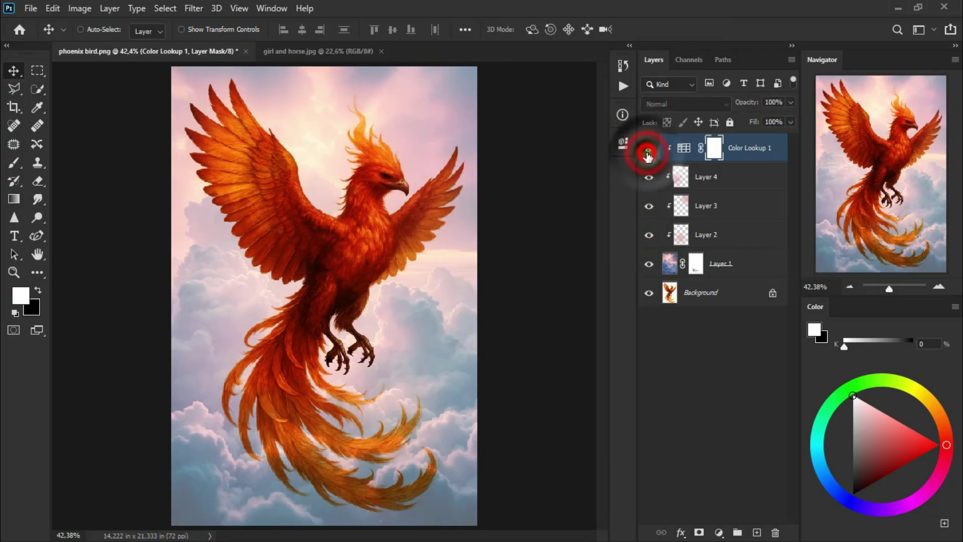
# Set the Color Lookup layer to Luminosity blend mode at 51% opacity
pyautogui.click(685, 103)
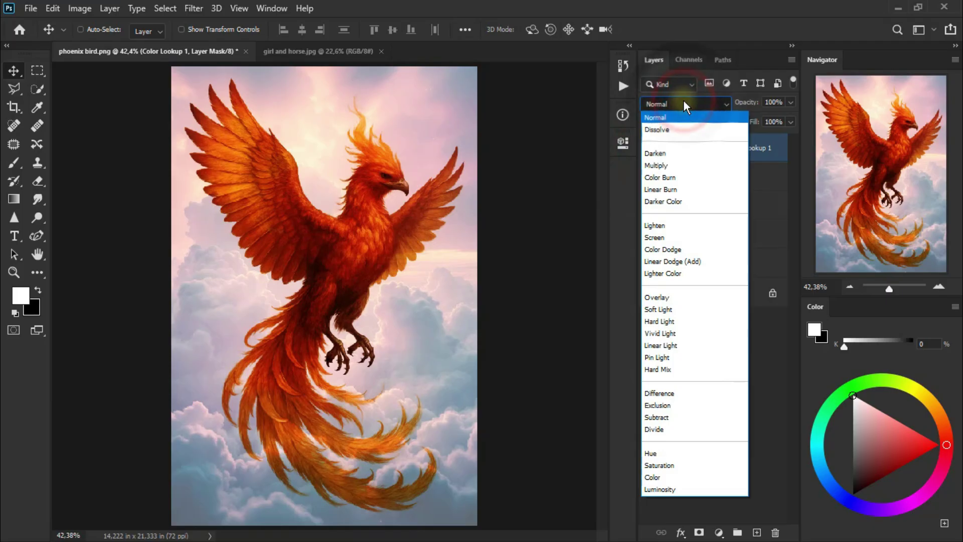
pyautogui.click(695, 489)
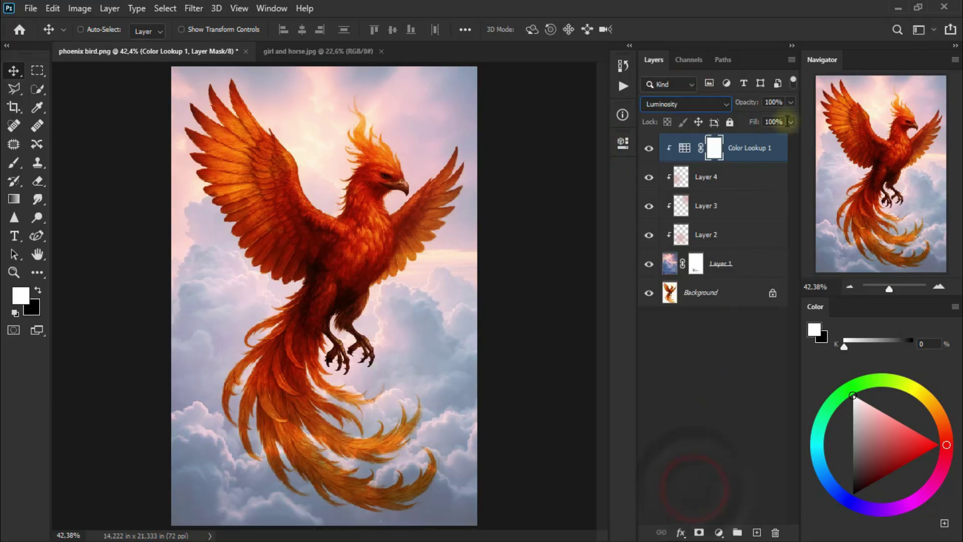
pyautogui.moveTo(791, 99); pyautogui.dragTo(761, 120)
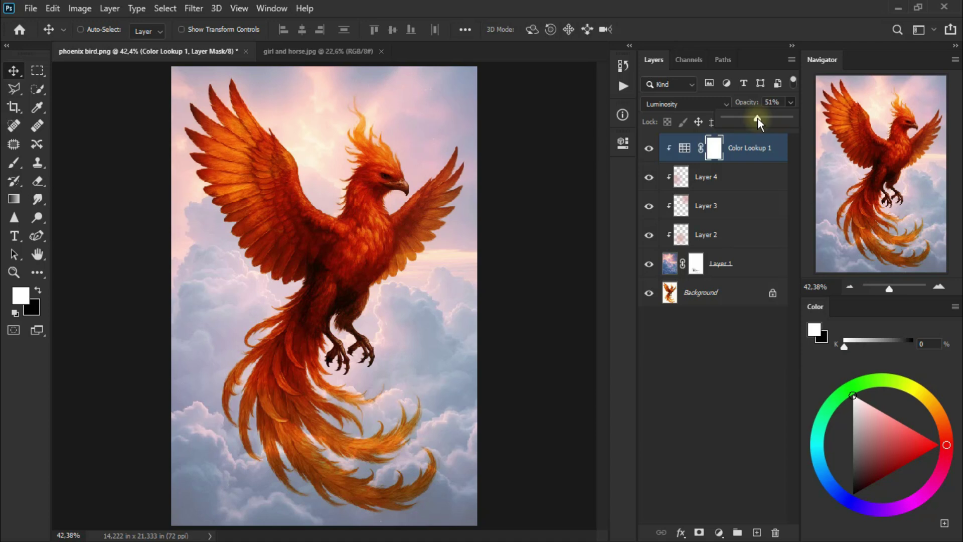
pyautogui.click(649, 149)
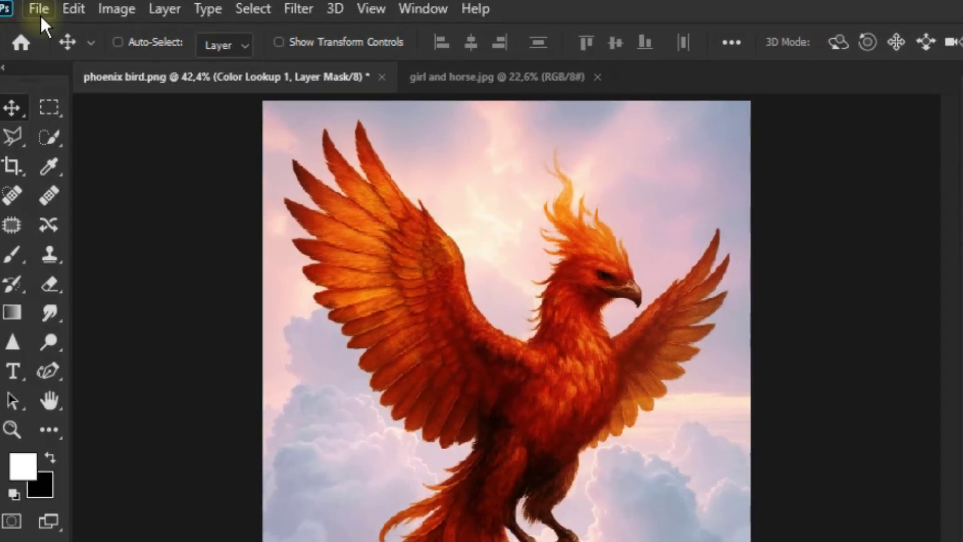
# Save the composition to the computer as phoenix rider ok.psd, accepting the Photoshop Format Options
pyautogui.click(40, 15)
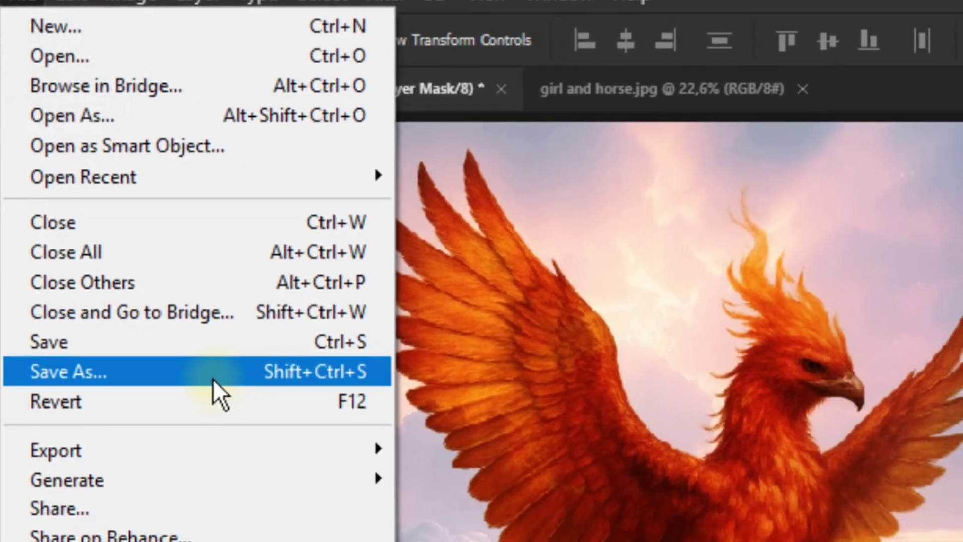
pyautogui.click(193, 345)
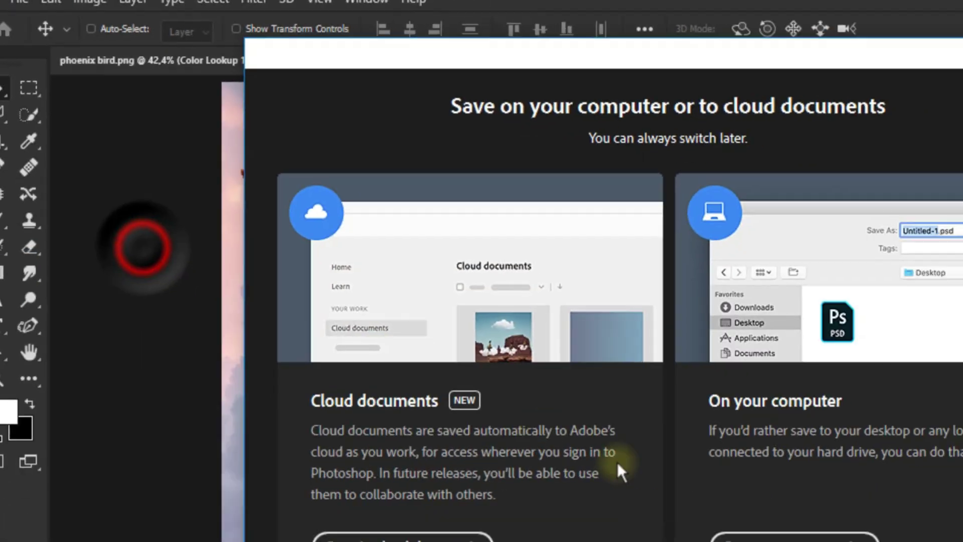
pyautogui.click(581, 389)
pyautogui.click(621, 148)
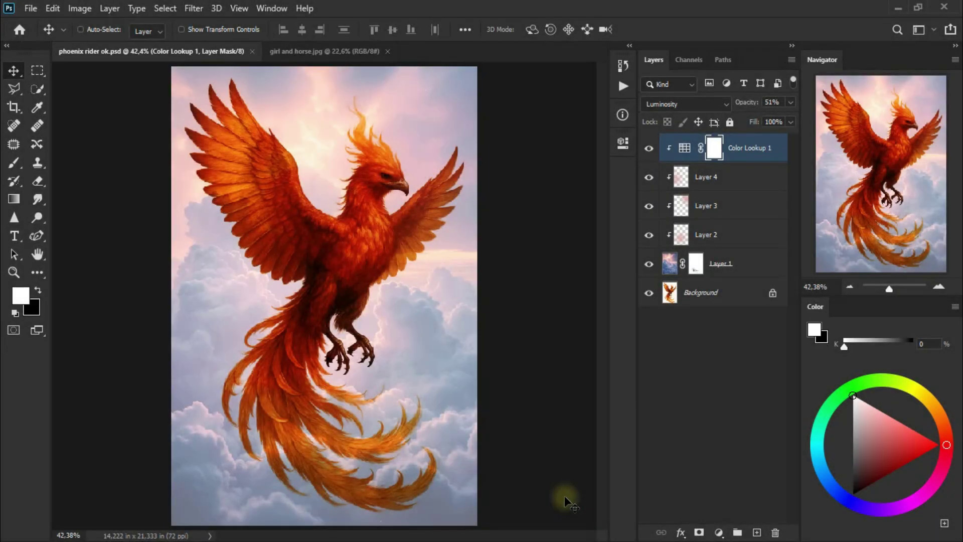
# Select the woman in girl and horse.jpg and drag her into the phoenix document
pyautogui.click(360, 55)
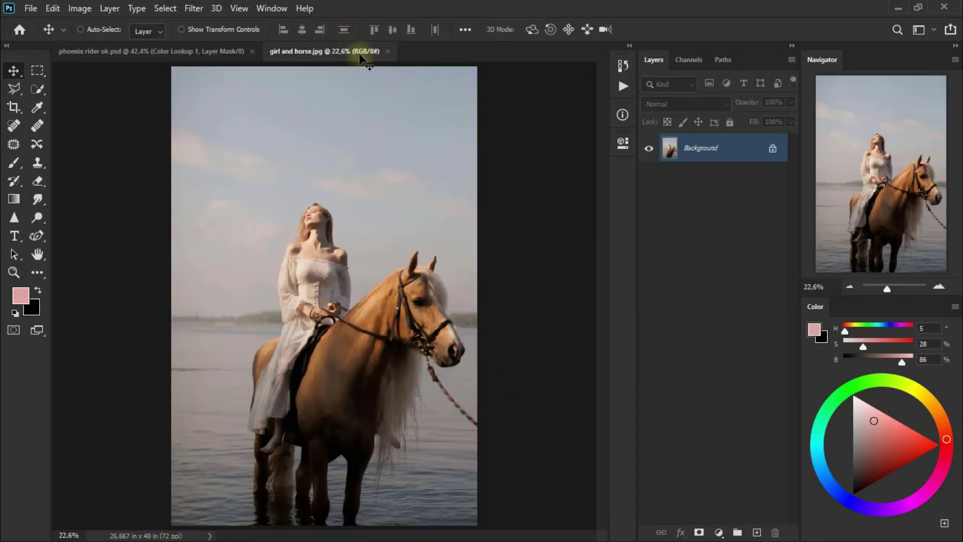
pyautogui.click(45, 92)
pyautogui.click(102, 92)
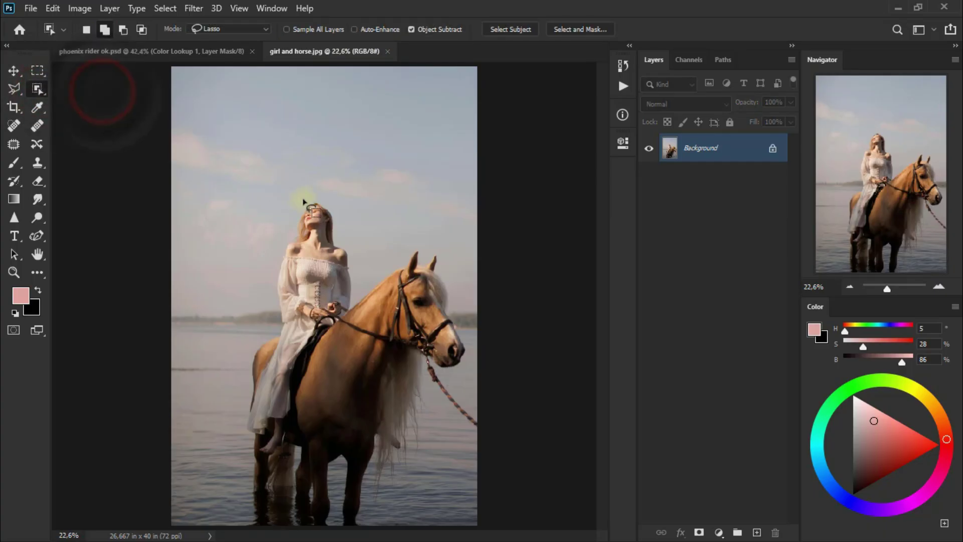
pyautogui.moveTo(303, 199); pyautogui.dragTo(271, 290)
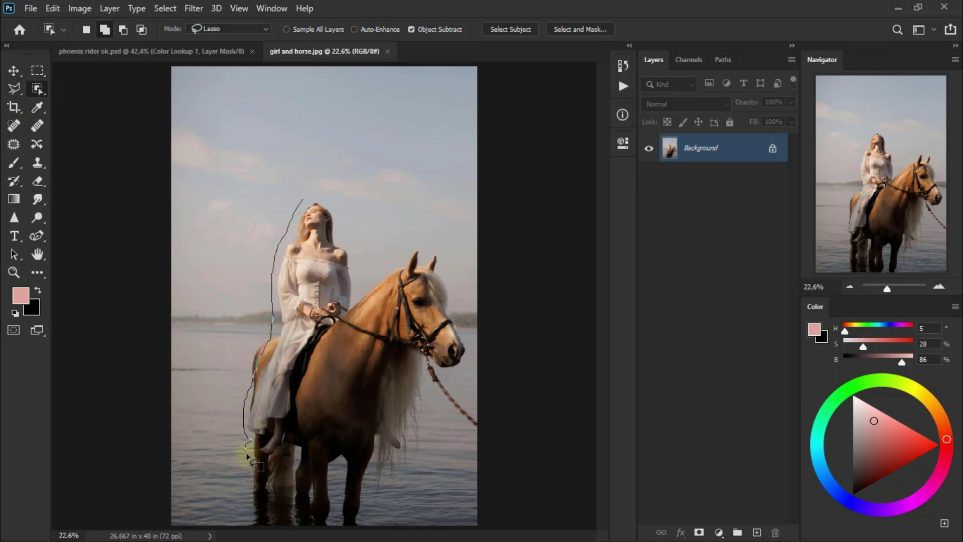
pyautogui.moveTo(268, 466); pyautogui.dragTo(324, 360)
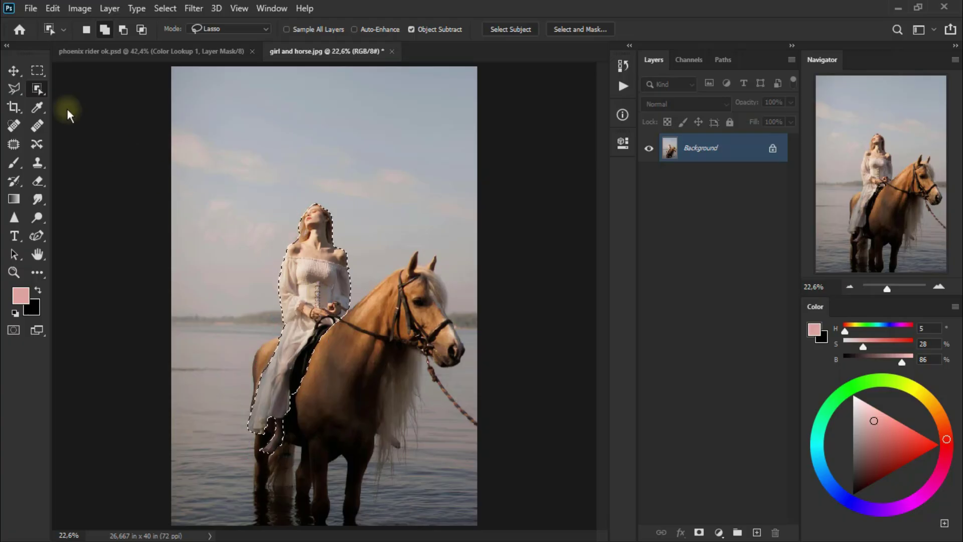
pyautogui.click(14, 71)
pyautogui.moveTo(311, 297)
pyautogui.mouseDown()
pyautogui.moveTo(236, 183)
pyautogui.moveTo(275, 142)
pyautogui.moveTo(333, 217)
pyautogui.mouseUp()
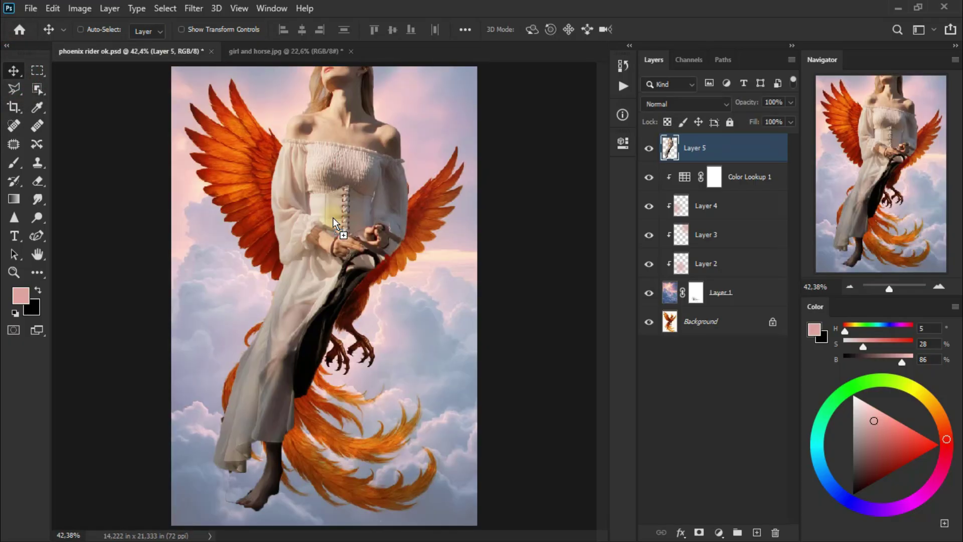
# Close girl and horse.jpg without saving changes
pyautogui.click(309, 54)
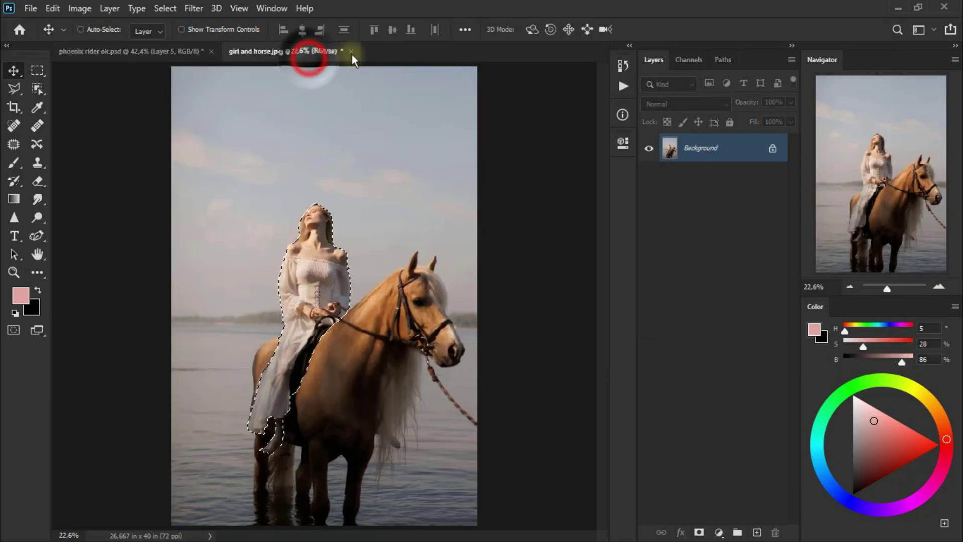
pyautogui.click(352, 53)
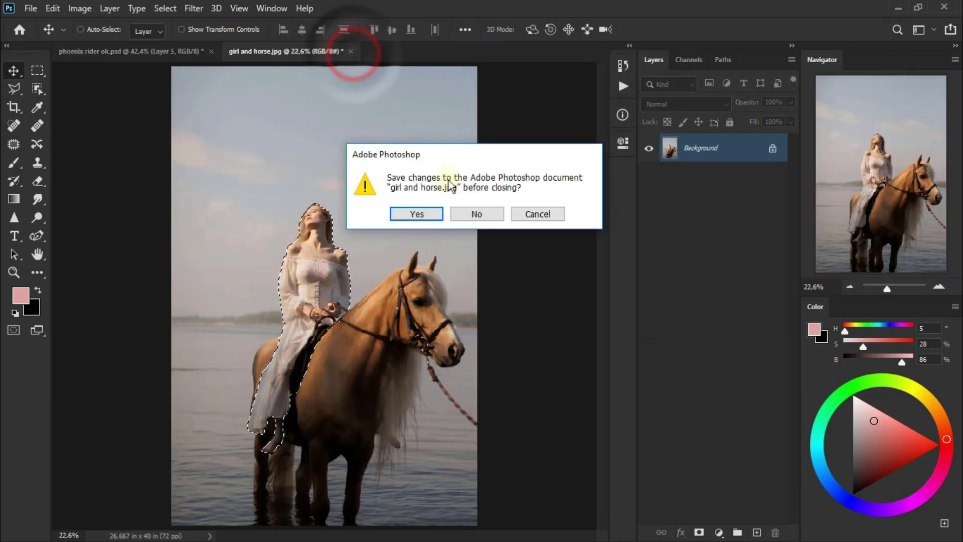
pyautogui.click(470, 212)
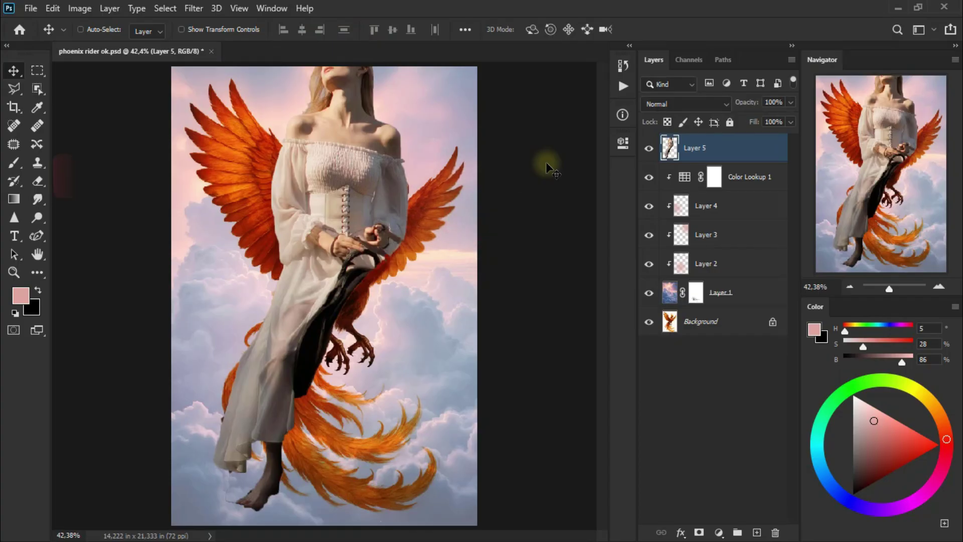
# Free-transform Layer 5: shrink, tilt about -9° and seat the woman on the phoenix's back
pyautogui.hotkey('ctrl', 't')
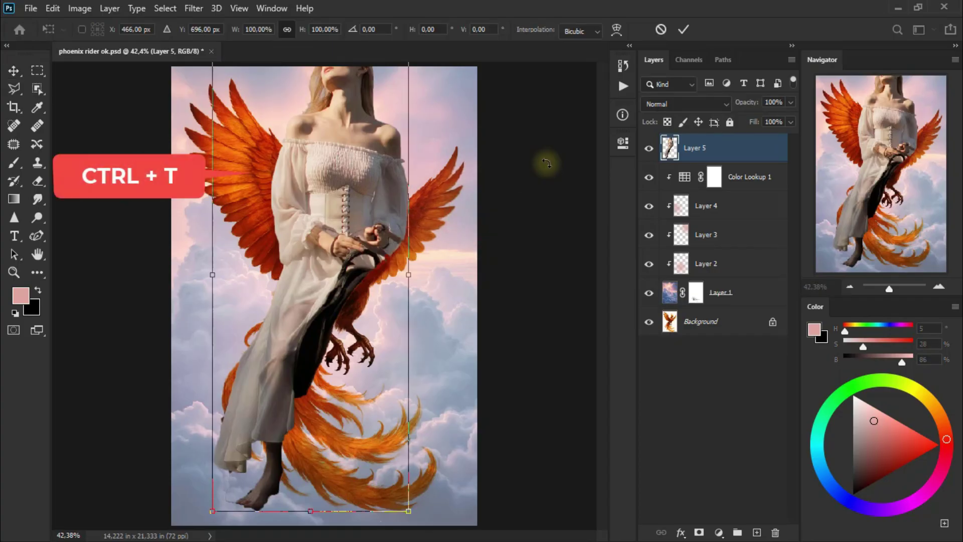
pyautogui.moveTo(406, 276)
pyautogui.mouseDown()
pyautogui.moveTo(287, 261)
pyautogui.moveTo(371, 202)
pyautogui.moveTo(356, 220)
pyautogui.moveTo(341, 223)
pyautogui.moveTo(334, 211)
pyautogui.mouseUp()
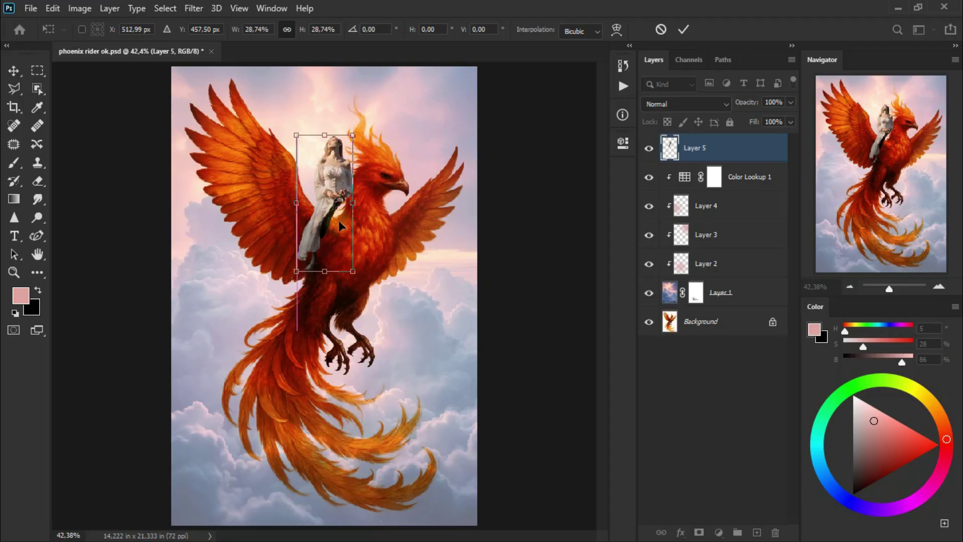
pyautogui.moveTo(389, 279); pyautogui.dragTo(386, 276)
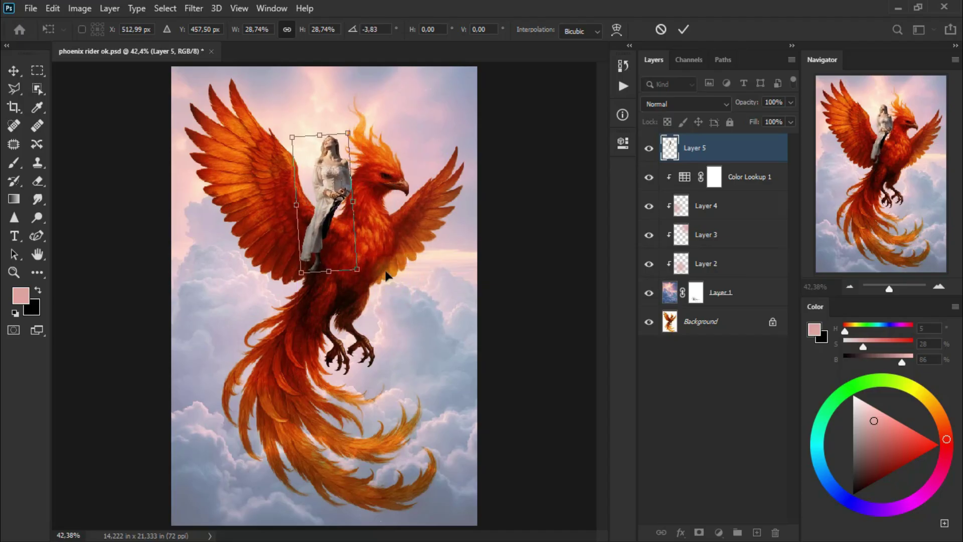
pyautogui.moveTo(330, 238); pyautogui.dragTo(336, 246)
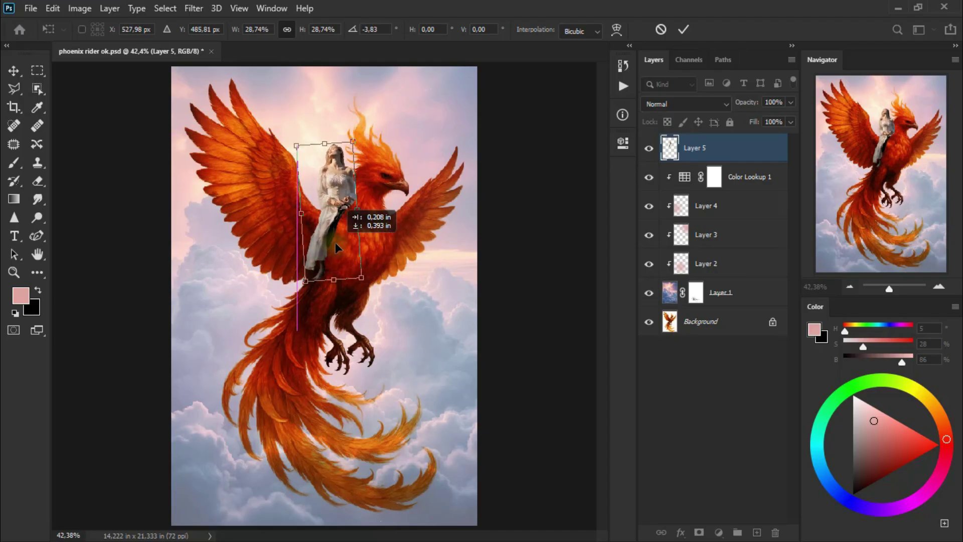
pyautogui.moveTo(409, 269); pyautogui.dragTo(418, 266)
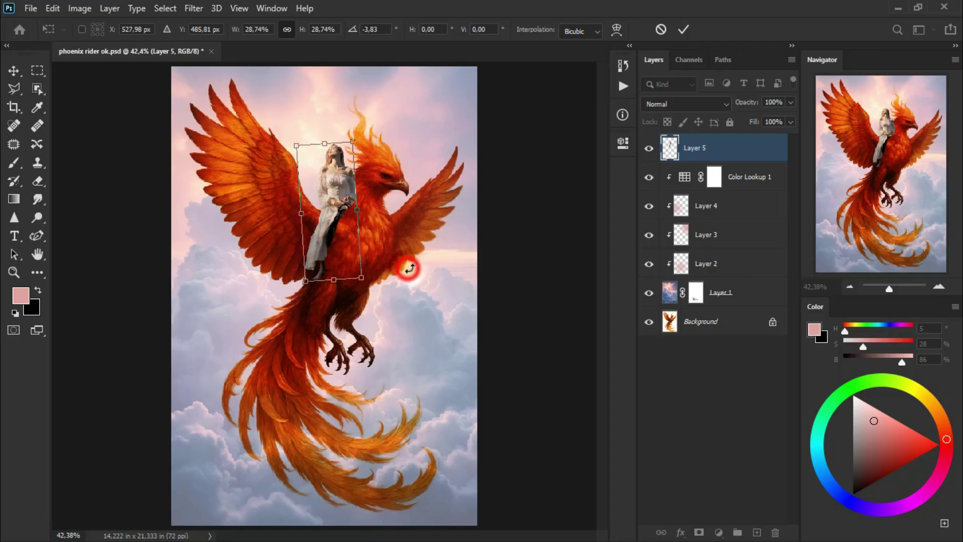
pyautogui.moveTo(324, 240); pyautogui.dragTo(319, 240)
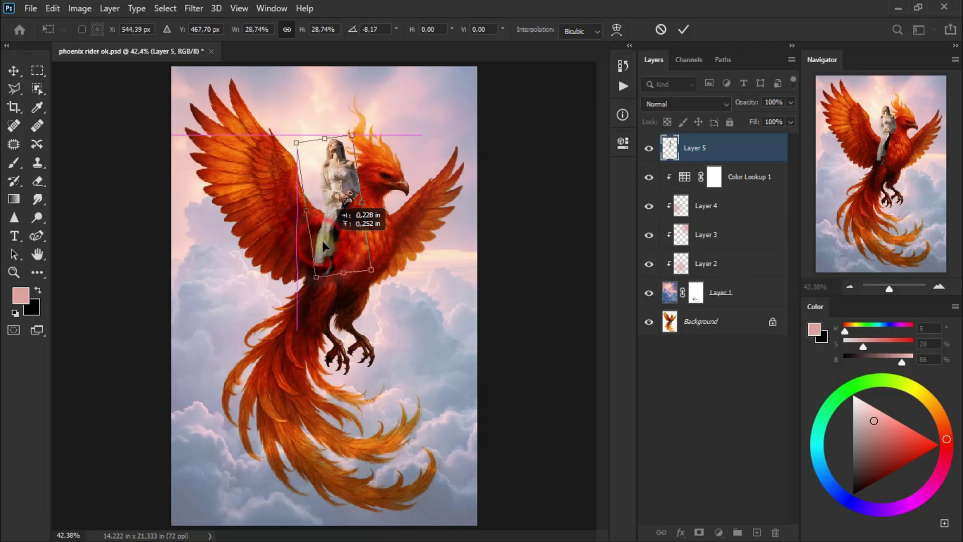
pyautogui.moveTo(414, 258); pyautogui.dragTo(416, 253)
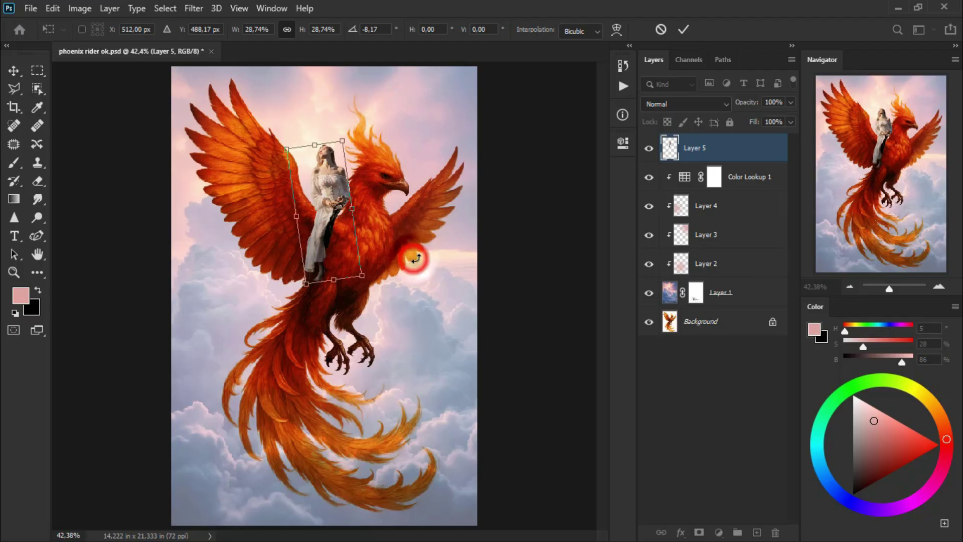
pyautogui.moveTo(331, 252); pyautogui.dragTo(340, 254)
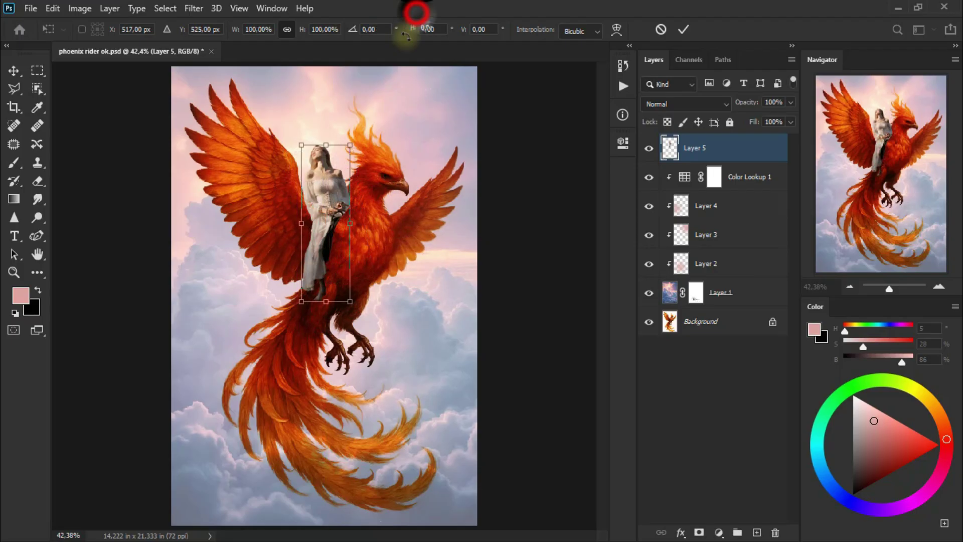
pyautogui.click(684, 30)
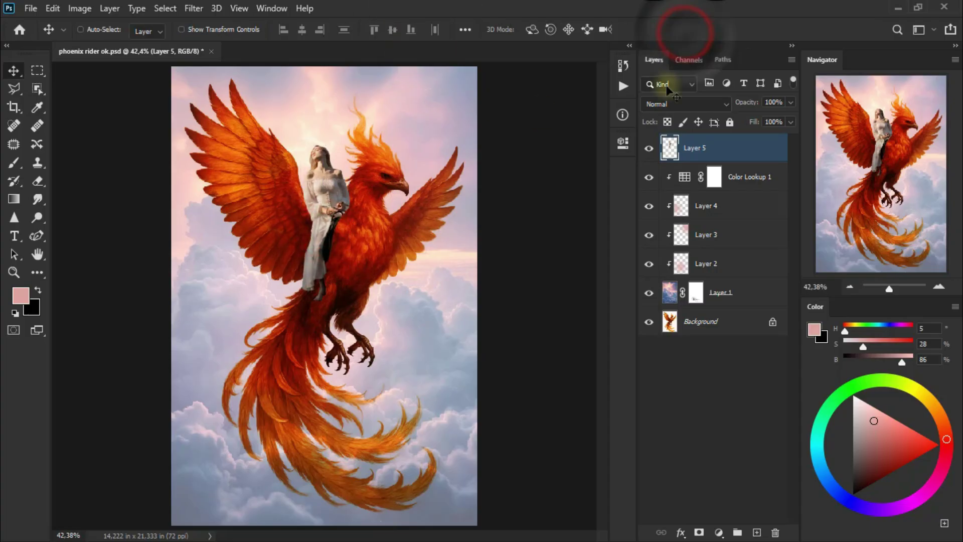
# Show Layer 5 and add a blank mask, then inspect the rider at 300% and return to 100%
pyautogui.click(645, 150)
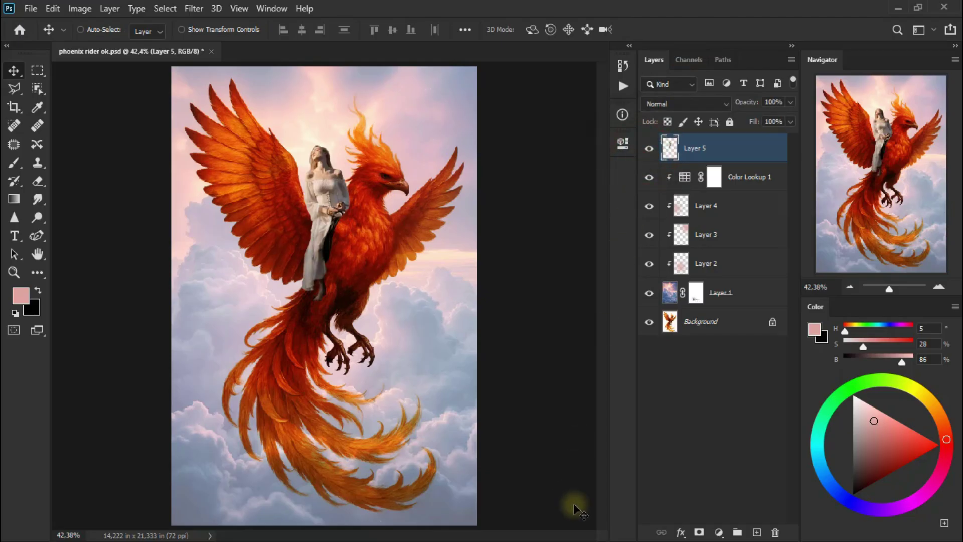
pyautogui.click(699, 533)
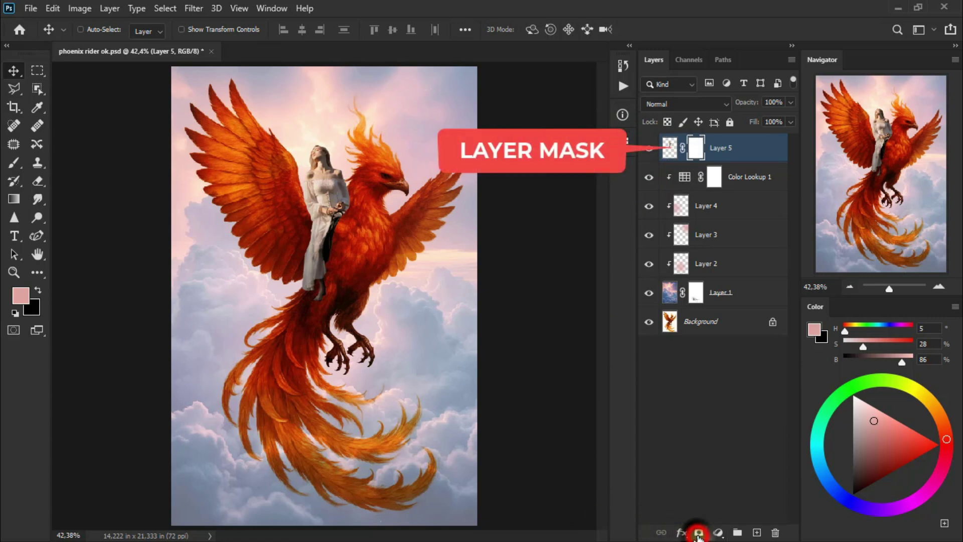
pyautogui.click(14, 272)
pyautogui.click(333, 196)
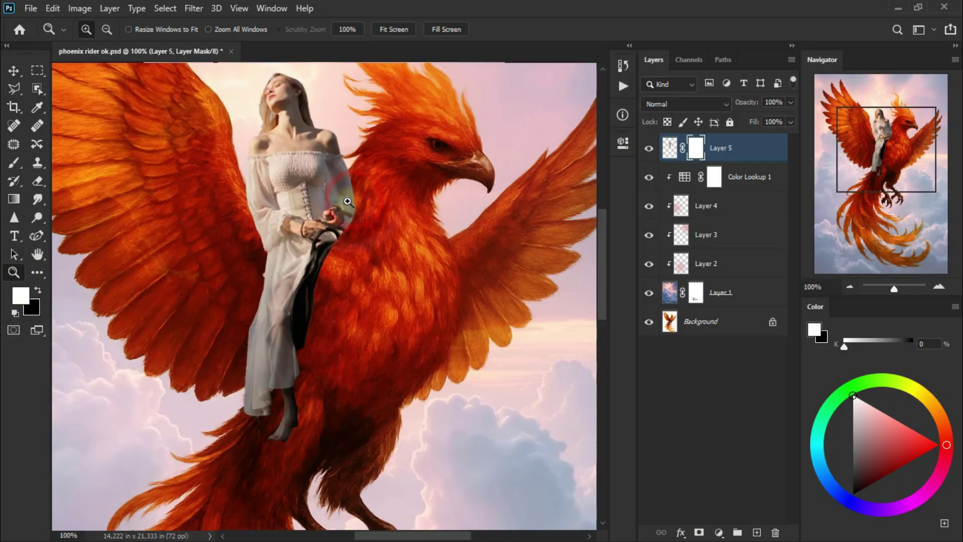
pyautogui.click(348, 201)
pyautogui.rightClick(348, 202)
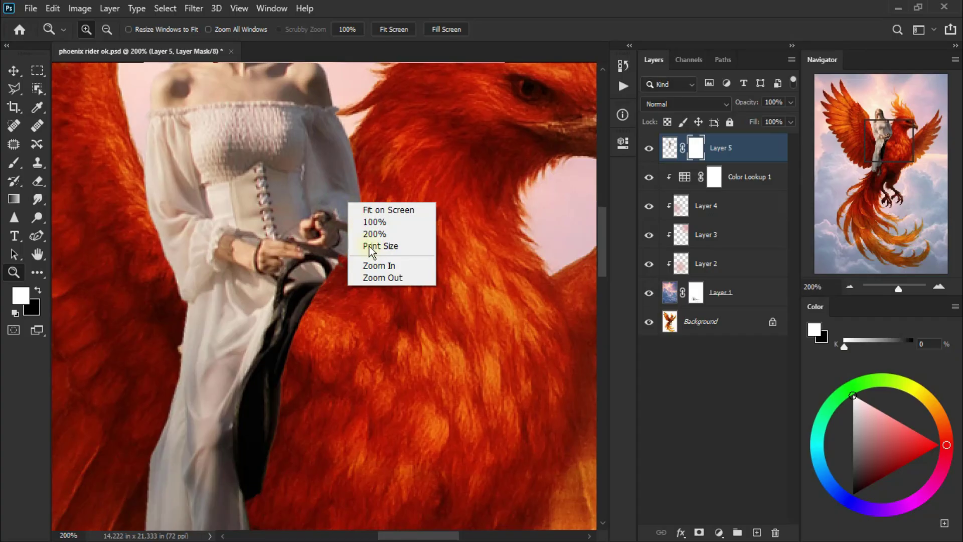
pyautogui.click(377, 263)
pyautogui.rightClick(321, 216)
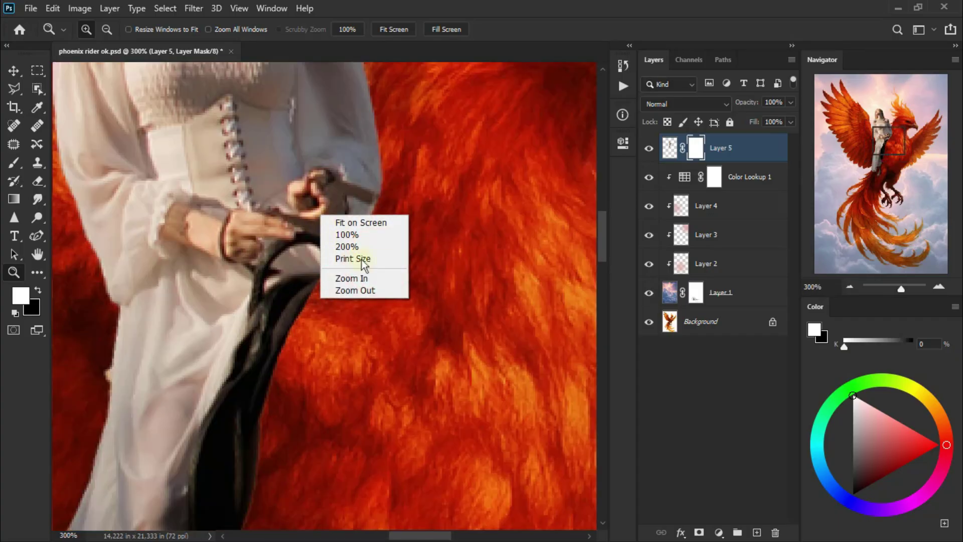
pyautogui.click(388, 289)
pyautogui.rightClick(331, 242)
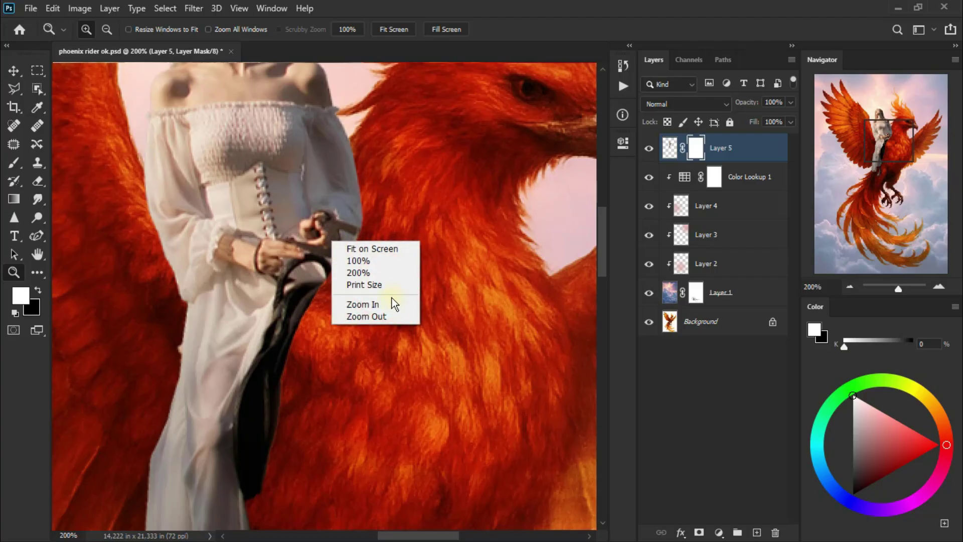
pyautogui.click(392, 315)
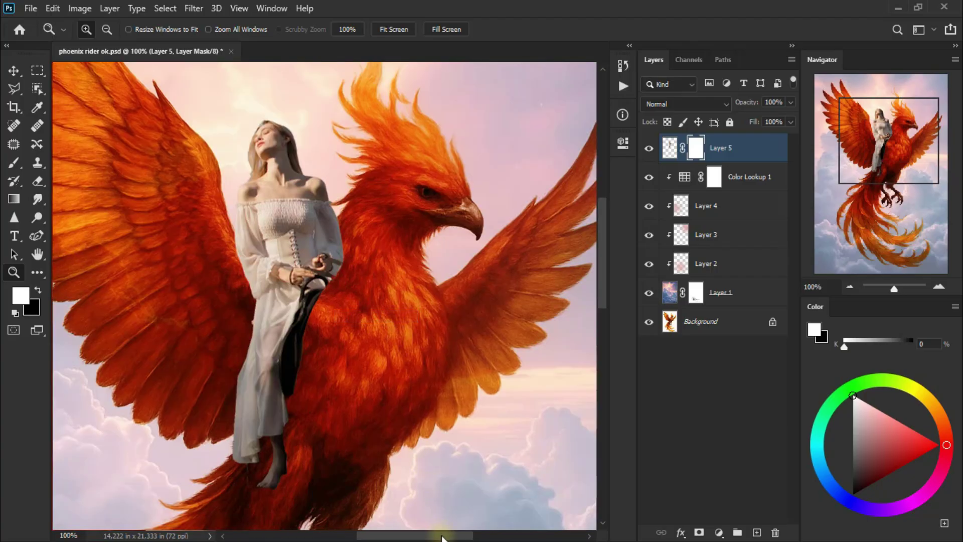
pyautogui.moveTo(441, 536); pyautogui.dragTo(422, 535)
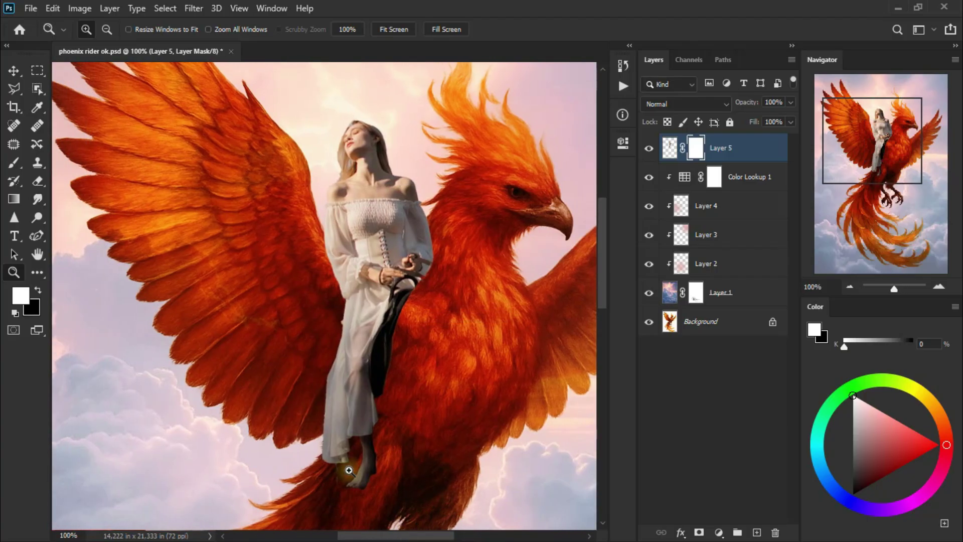
# With a 31% opacity Soft Round 20 px eraser, soften the rider's dress, strap and foot edges
pyautogui.click(39, 182)
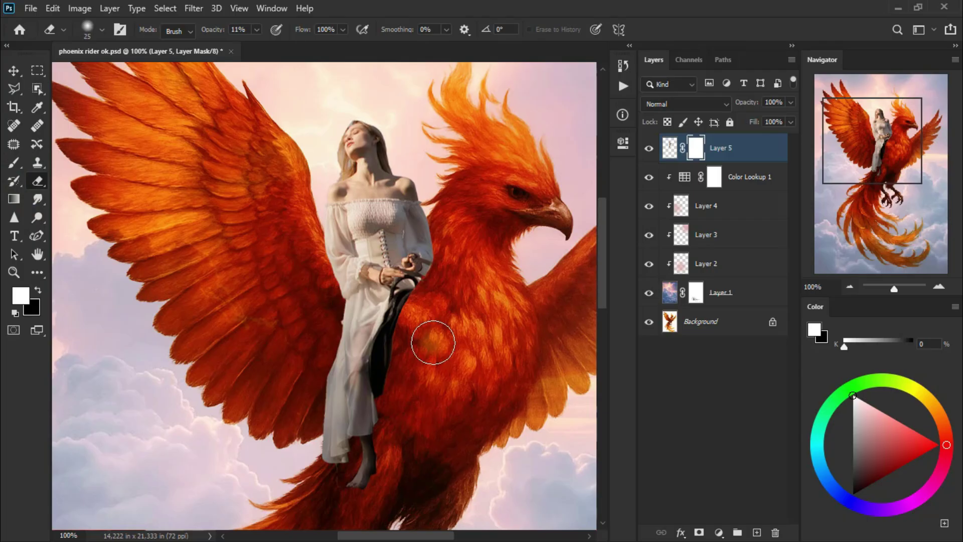
pyautogui.moveTo(257, 32); pyautogui.dragTo(271, 42)
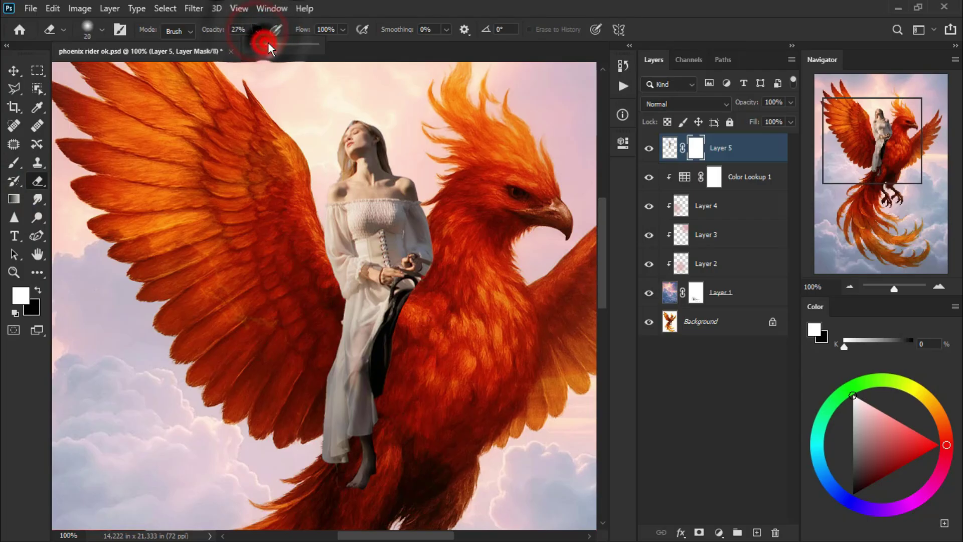
pyautogui.rightClick(391, 250)
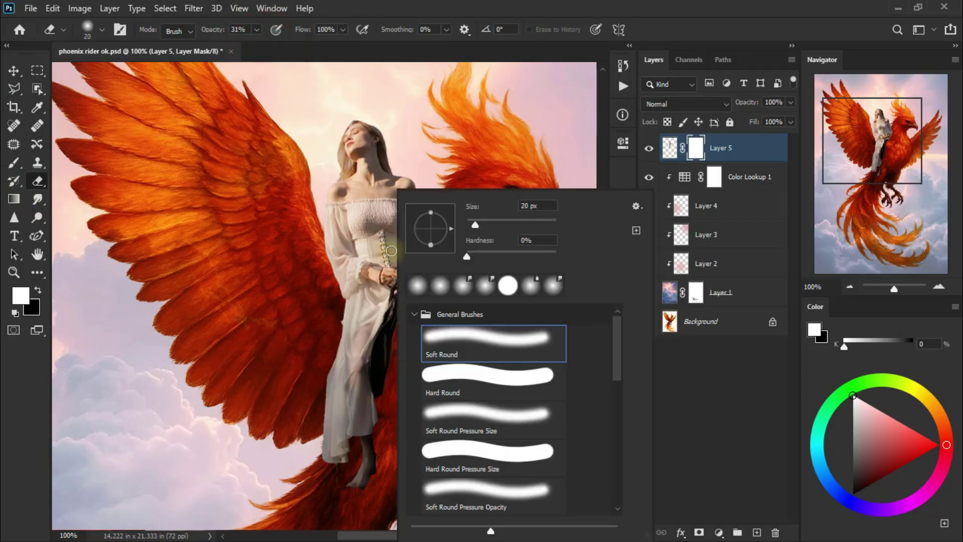
pyautogui.click(432, 125)
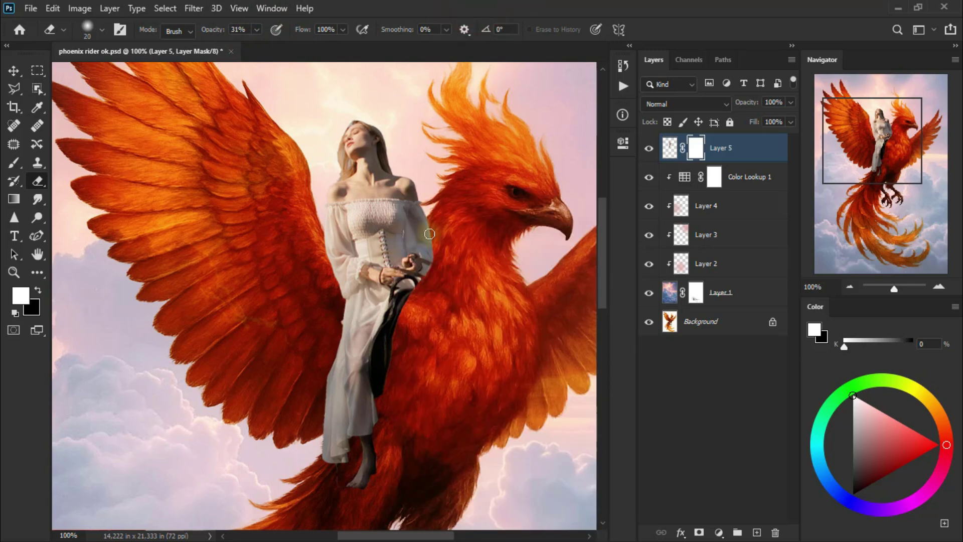
pyautogui.moveTo(430, 234)
pyautogui.mouseDown()
pyautogui.moveTo(400, 301)
pyautogui.moveTo(383, 400)
pyautogui.moveTo(377, 366)
pyautogui.moveTo(383, 380)
pyautogui.moveTo(409, 273)
pyautogui.moveTo(395, 326)
pyautogui.moveTo(408, 301)
pyautogui.mouseUp()
pyautogui.moveTo(383, 456)
pyautogui.mouseDown()
pyautogui.moveTo(373, 479)
pyautogui.moveTo(351, 451)
pyautogui.mouseUp()
pyautogui.moveTo(392, 370)
pyautogui.mouseDown()
pyautogui.moveTo(396, 286)
pyautogui.moveTo(432, 256)
pyautogui.mouseUp()
pyautogui.click(426, 321)
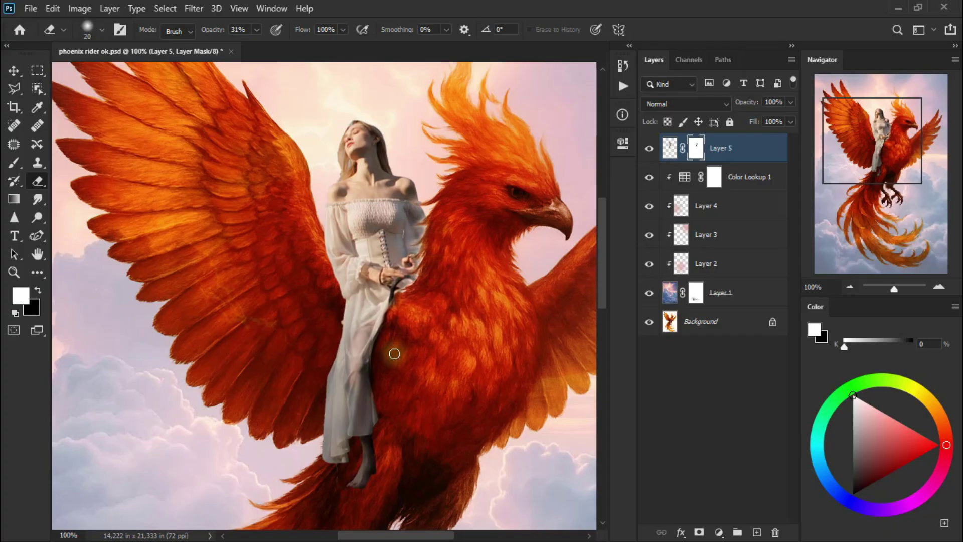
# Compare Layer 5 hidden and shown, then fit the whole image on screen
pyautogui.click(648, 149)
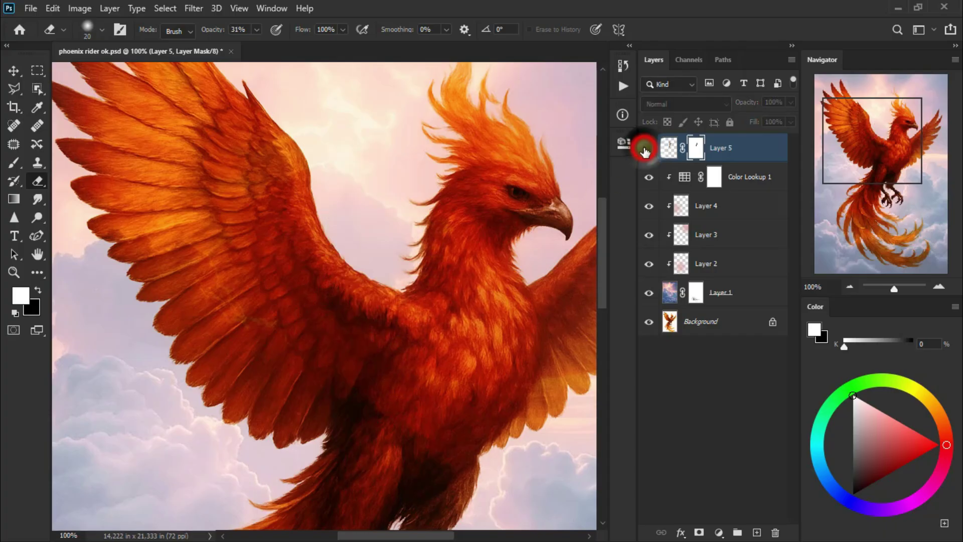
pyautogui.click(14, 70)
pyautogui.click(13, 273)
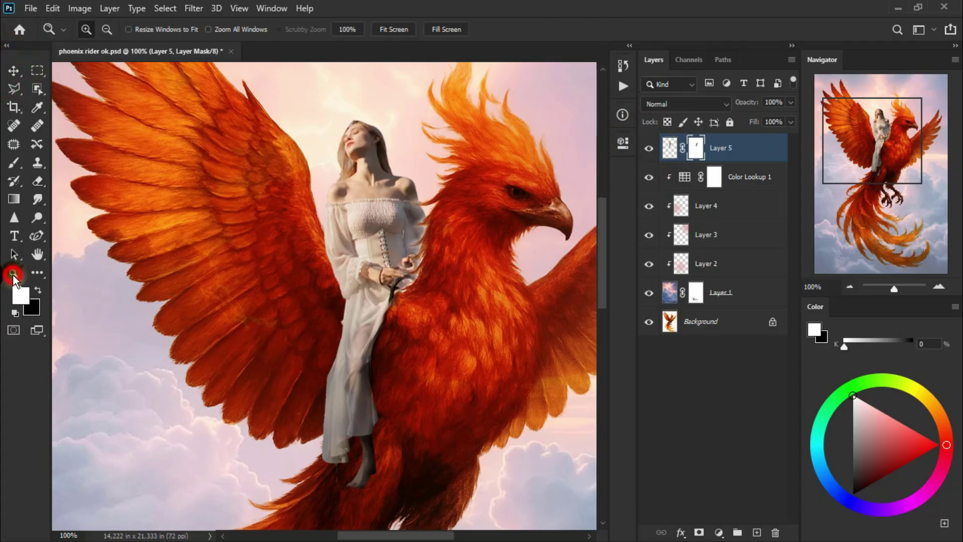
pyautogui.rightClick(255, 304)
pyautogui.click(295, 313)
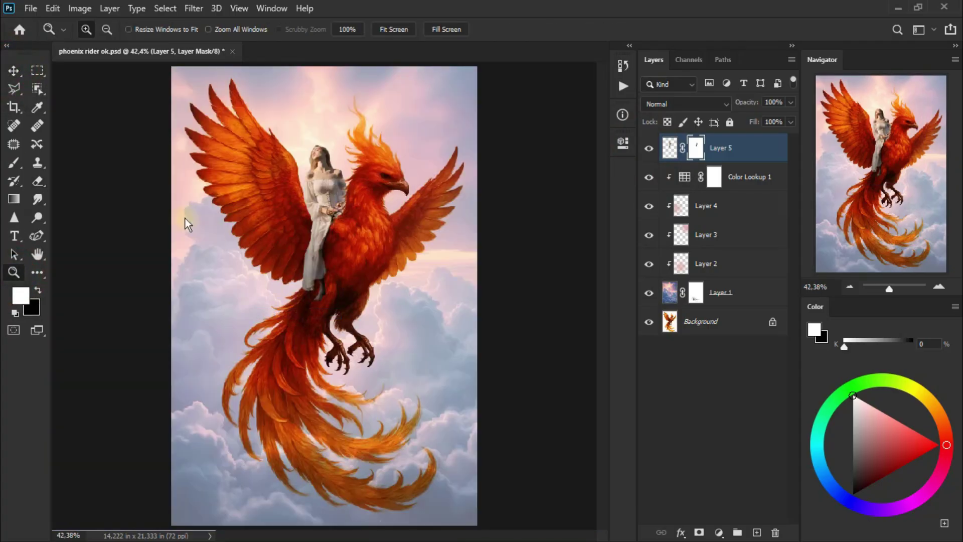
pyautogui.click(13, 70)
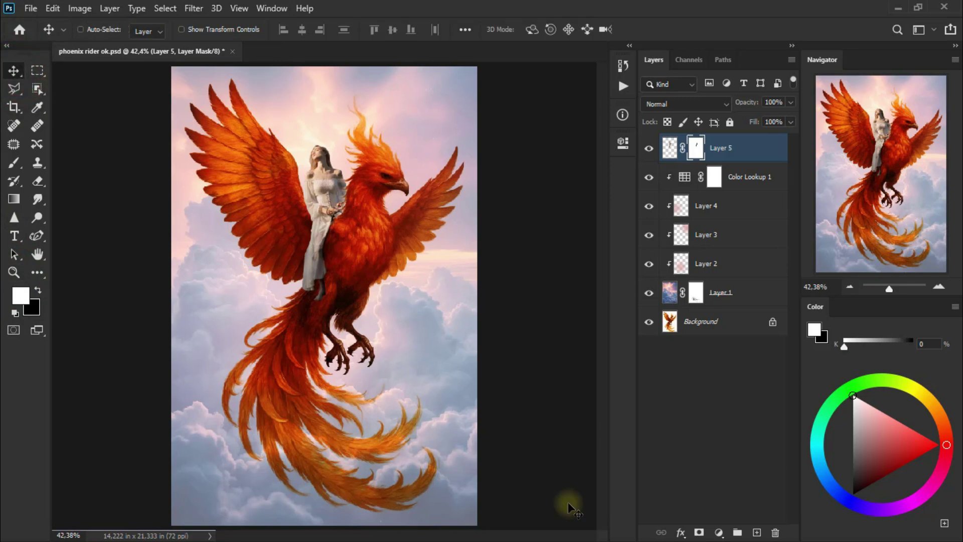
# Add a new layer, set the foreground to black, and zoom to 100% on the girl
pyautogui.click(759, 532)
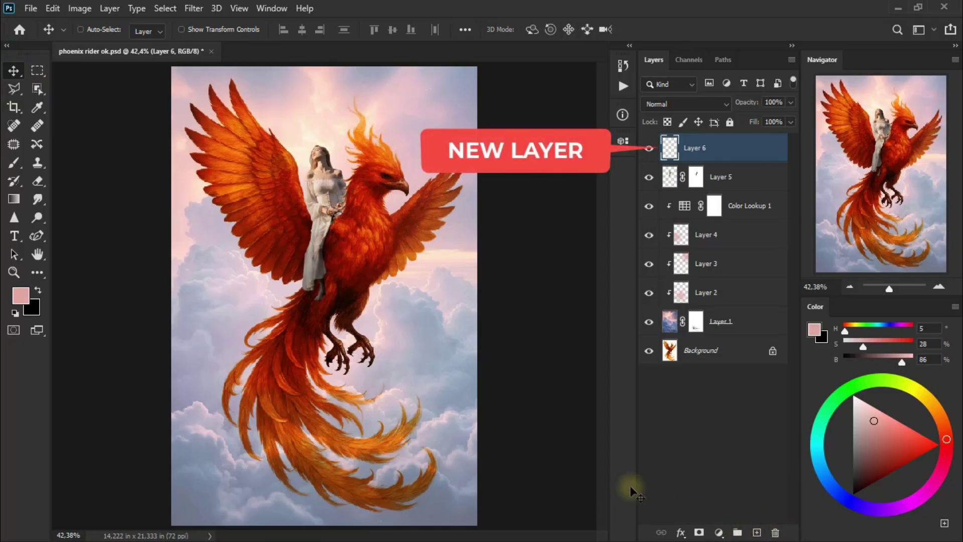
pyautogui.click(37, 288)
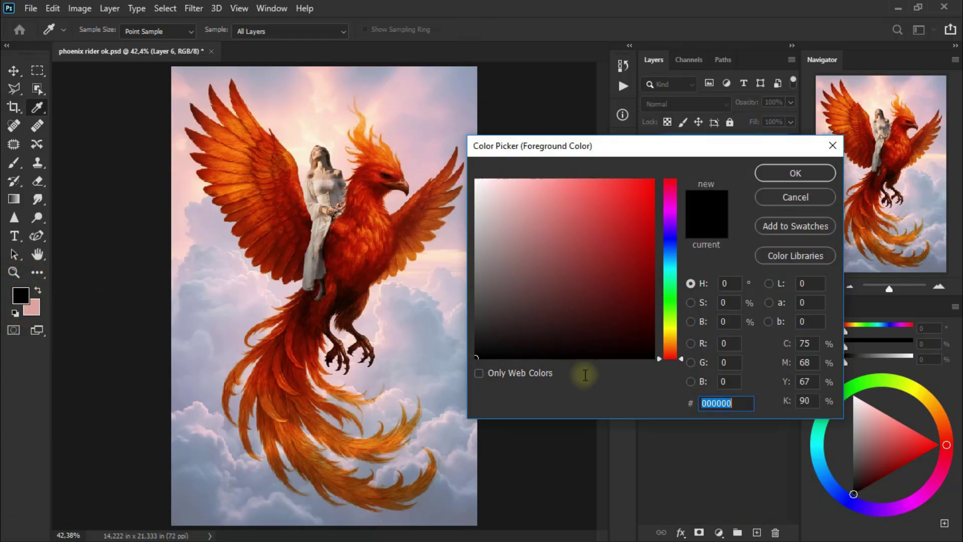
pyautogui.click(791, 176)
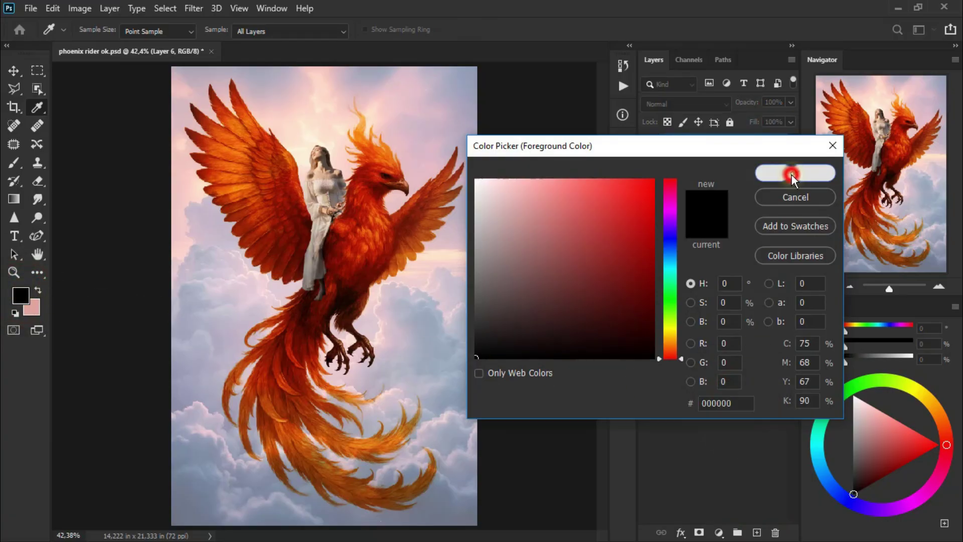
pyautogui.click(22, 158)
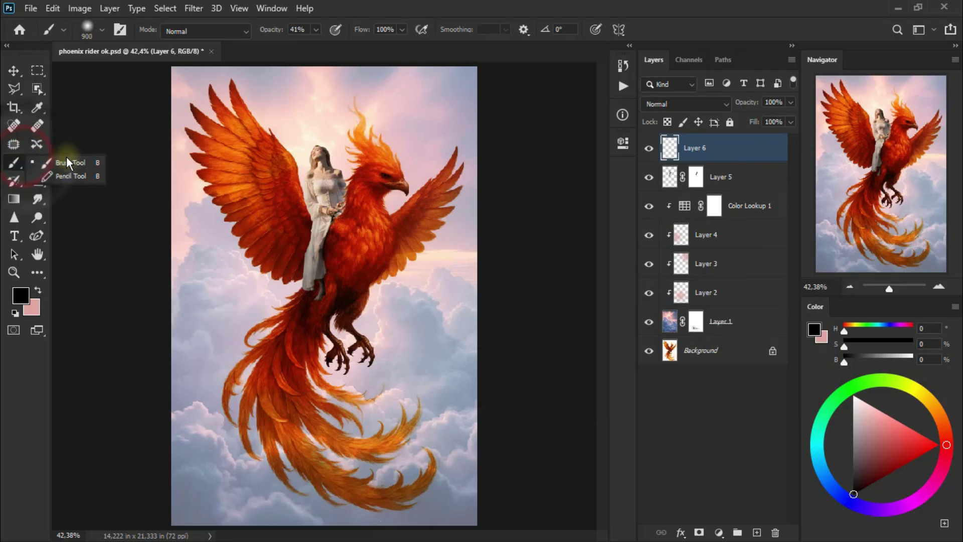
pyautogui.click(14, 272)
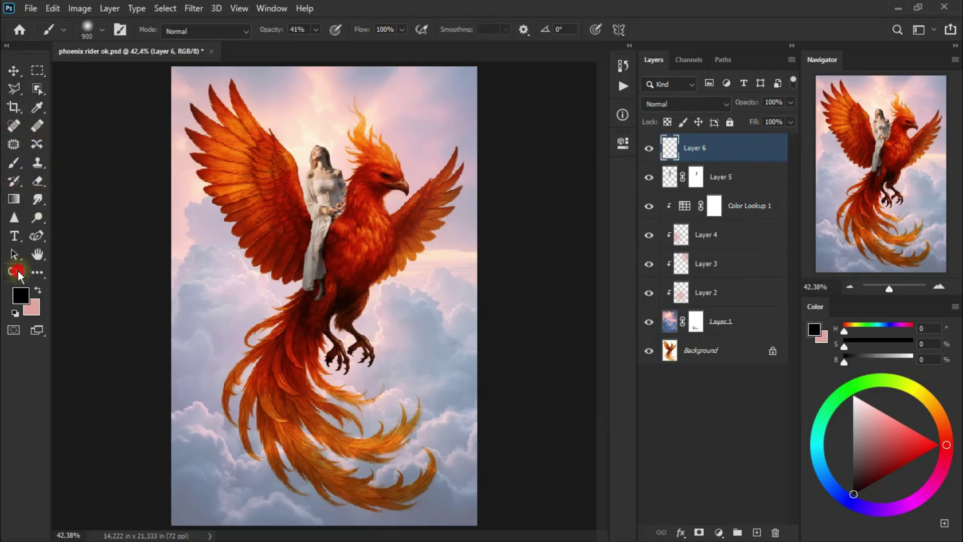
pyautogui.click(307, 244)
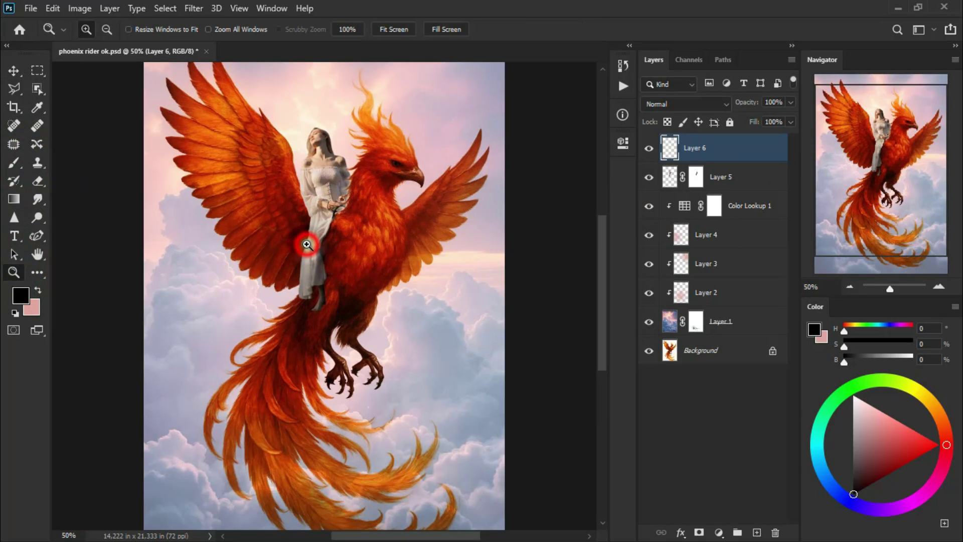
pyautogui.click(307, 244)
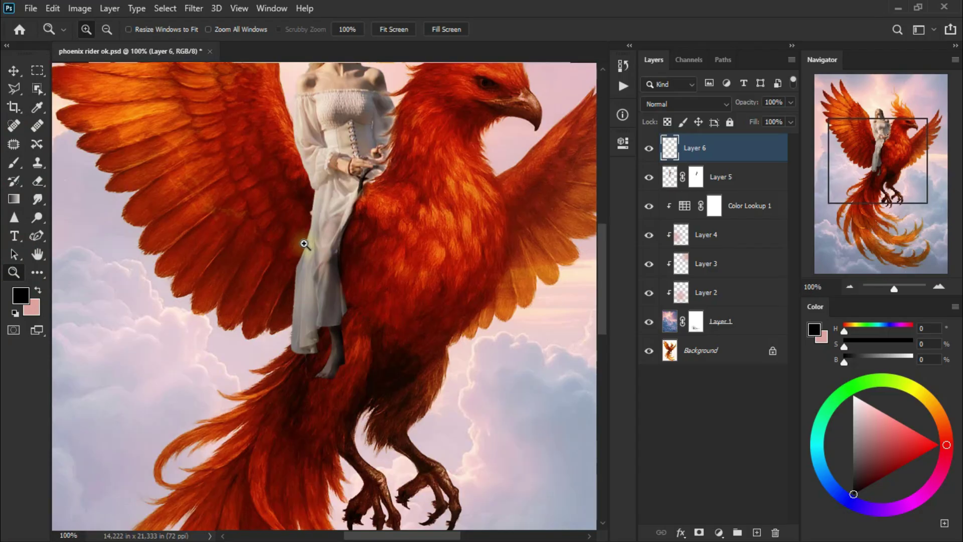
# Paint black shading down the dress's left edge with a size 50 brush at 36% opacity
pyautogui.click(16, 170)
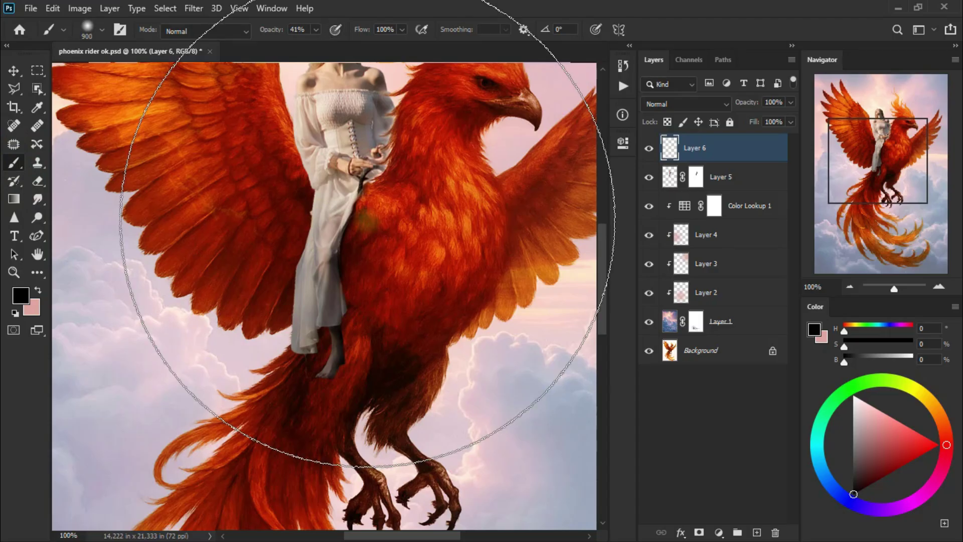
pyautogui.press('[')
pyautogui.press('[')
pyautogui.press('[')
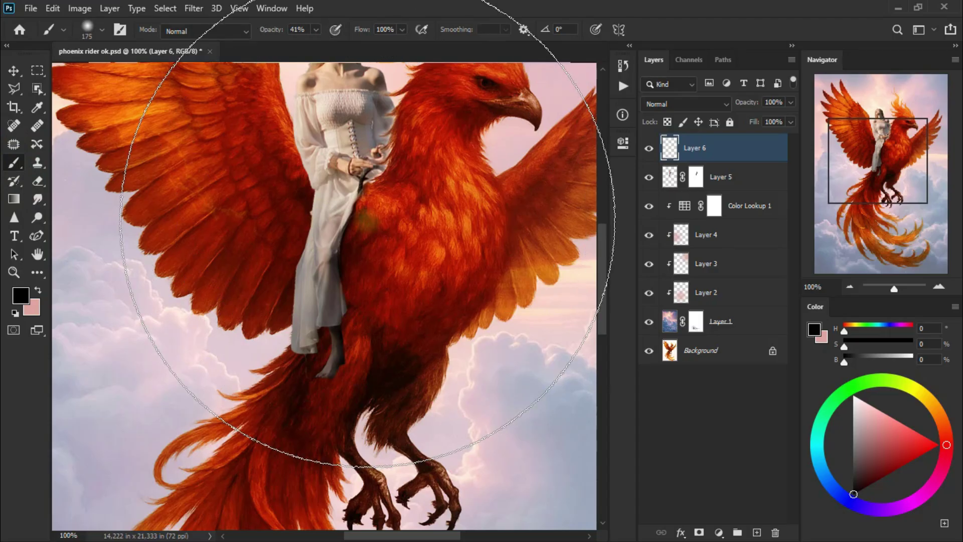
pyautogui.press('[')
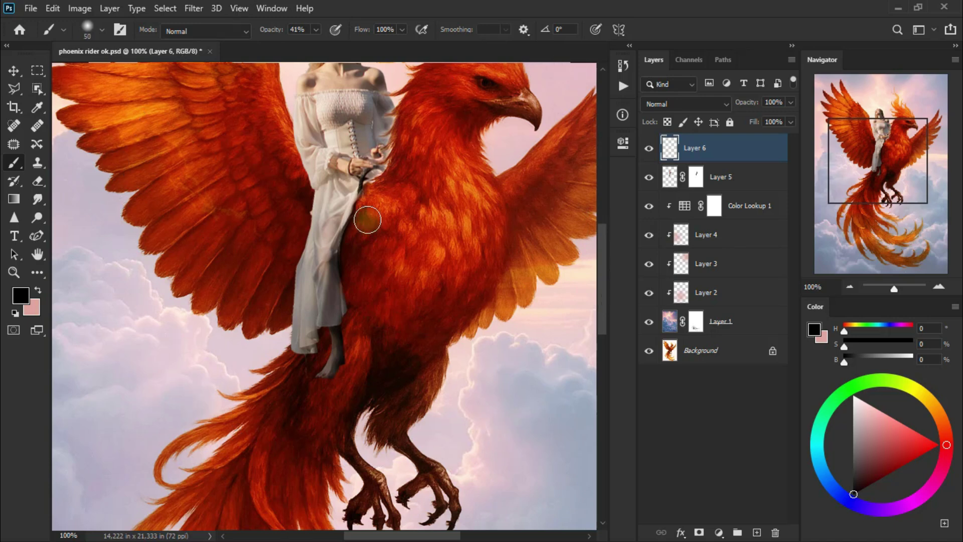
pyautogui.moveTo(317, 31); pyautogui.dragTo(314, 45)
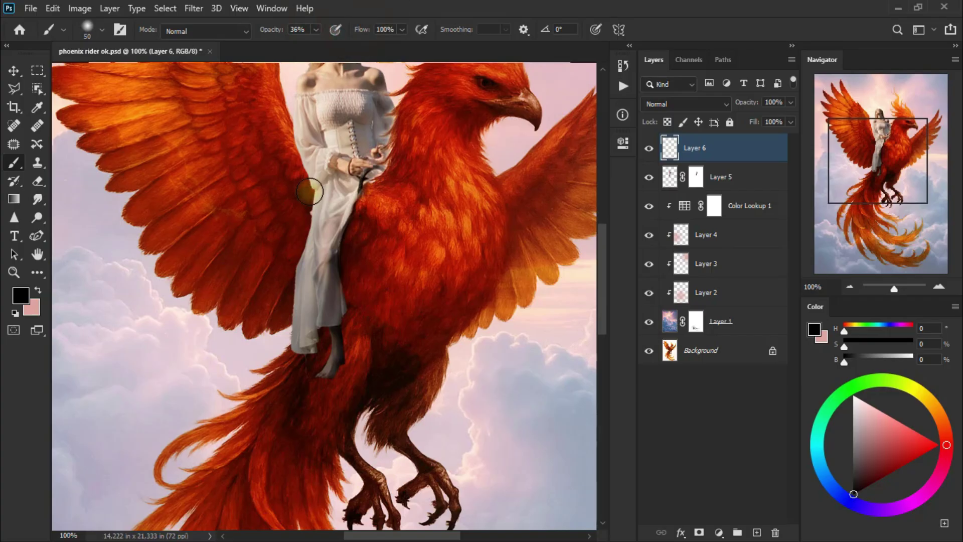
pyautogui.moveTo(310, 192)
pyautogui.mouseDown()
pyautogui.moveTo(301, 184)
pyautogui.moveTo(295, 311)
pyautogui.moveTo(305, 257)
pyautogui.mouseUp()
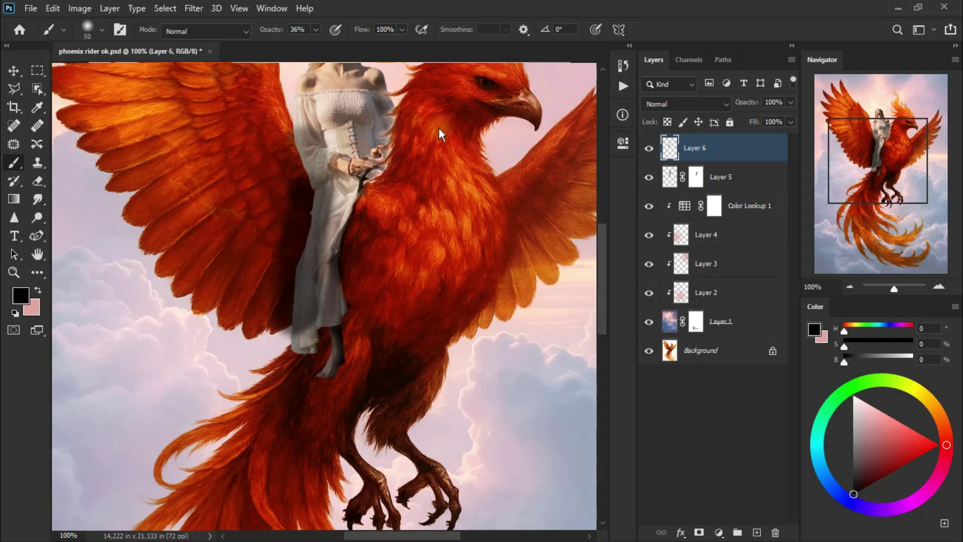
pyautogui.click(669, 103)
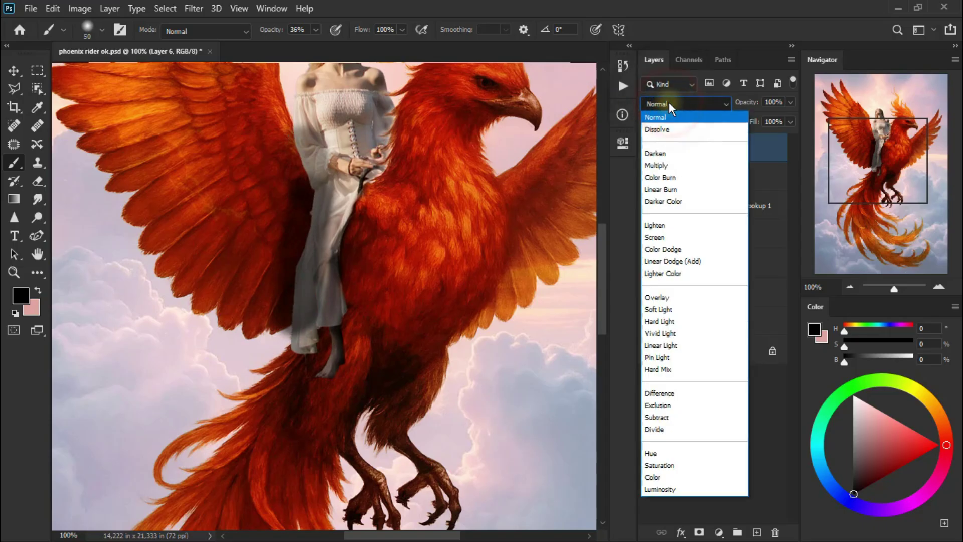
# Set Layer 6 to Soft Light, move it below Layer 5, and compare the shading
pyautogui.click(687, 309)
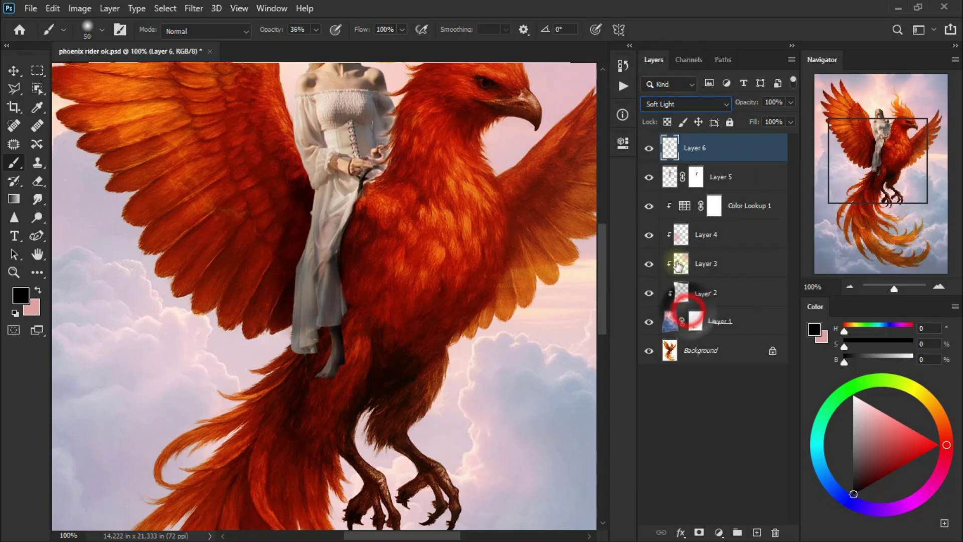
pyautogui.click(650, 149)
pyautogui.moveTo(730, 151); pyautogui.dragTo(728, 182)
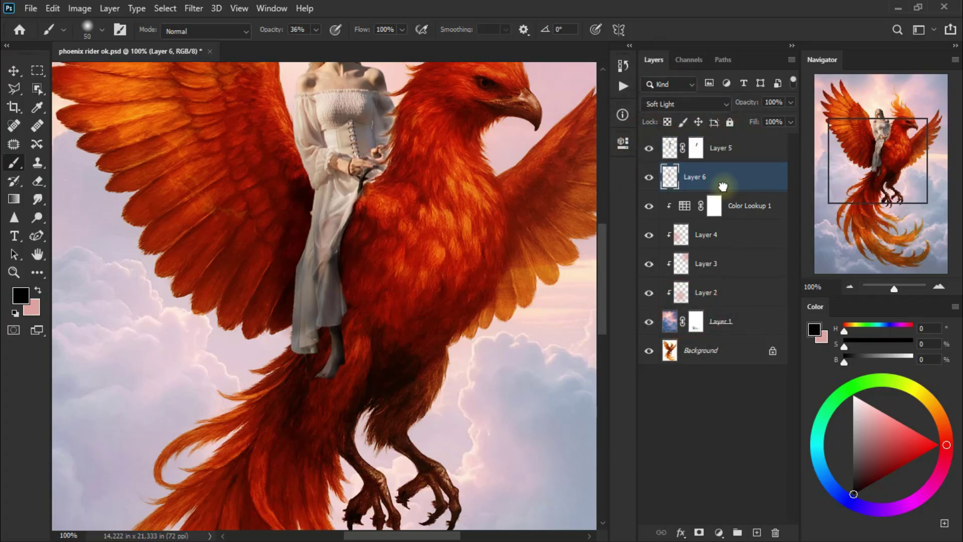
pyautogui.click(650, 179)
pyautogui.click(650, 180)
pyautogui.click(650, 179)
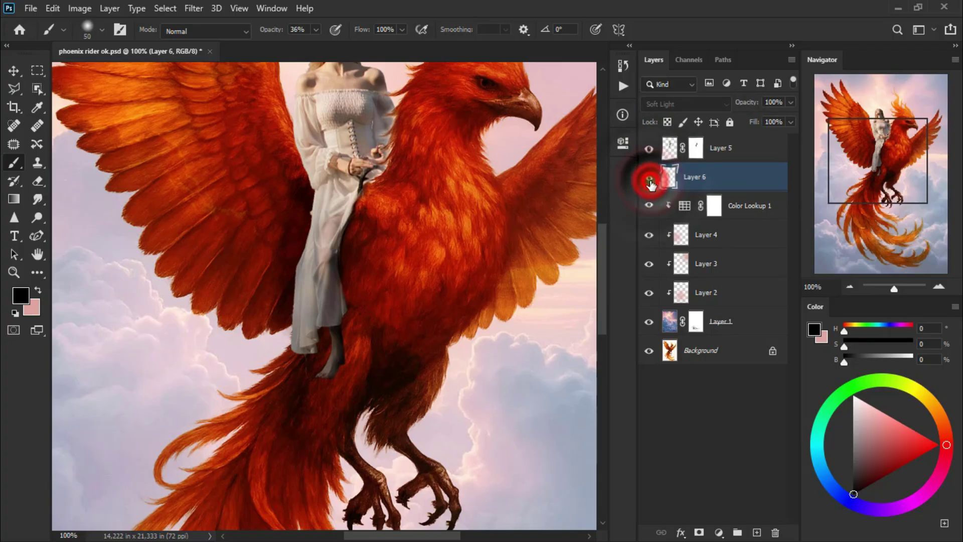
pyautogui.click(14, 71)
pyautogui.moveTo(303, 231)
pyautogui.mouseDown()
pyautogui.moveTo(313, 232)
pyautogui.moveTo(310, 222)
pyautogui.mouseUp()
pyautogui.click(649, 177)
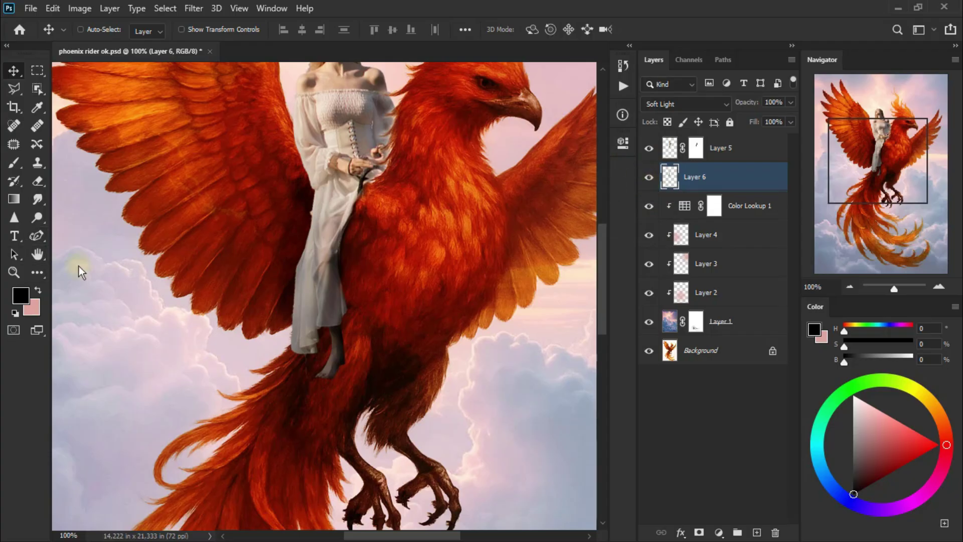
# Fit the image on screen, toggle Layer 6 to compare, and select Layer 5
pyautogui.click(14, 272)
pyautogui.rightClick(245, 251)
pyautogui.click(276, 257)
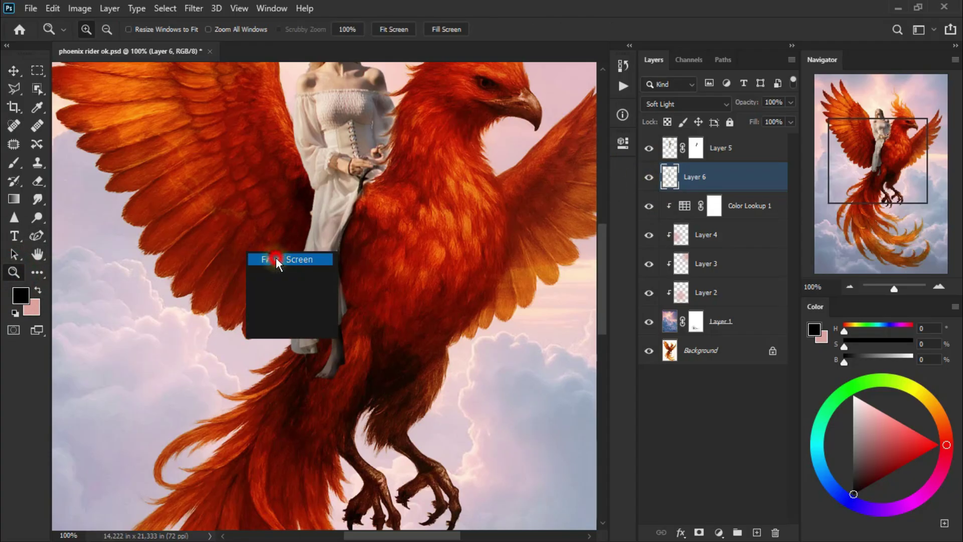
pyautogui.click(647, 175)
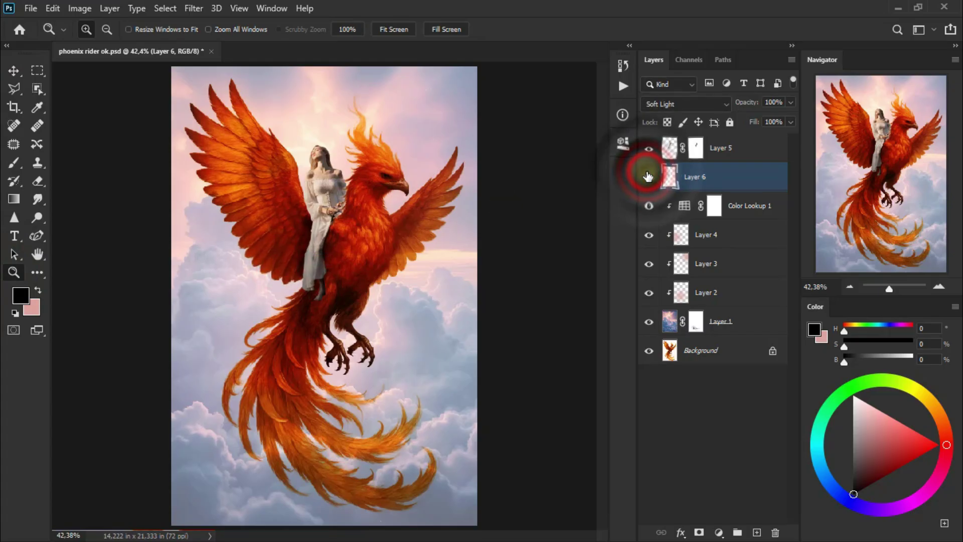
pyautogui.click(648, 175)
pyautogui.click(648, 176)
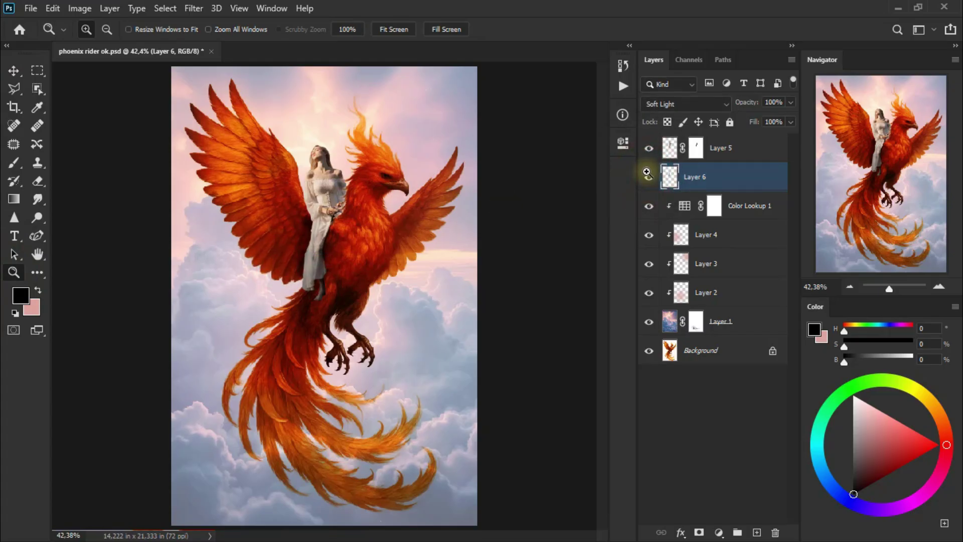
pyautogui.click(13, 70)
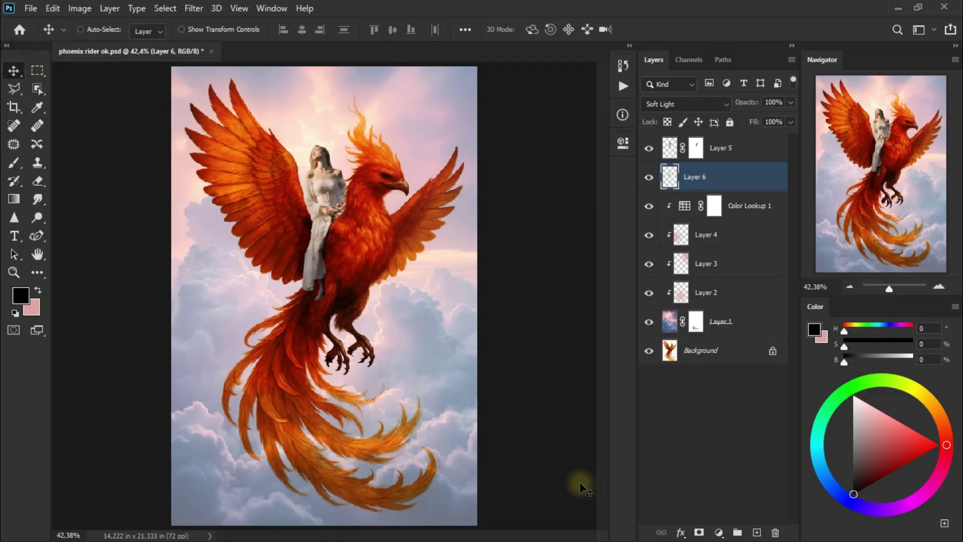
pyautogui.click(732, 152)
# Rename Layer 5 to 'Rider'
pyautogui.doubleClick(727, 149)
pyautogui.write('Rider')
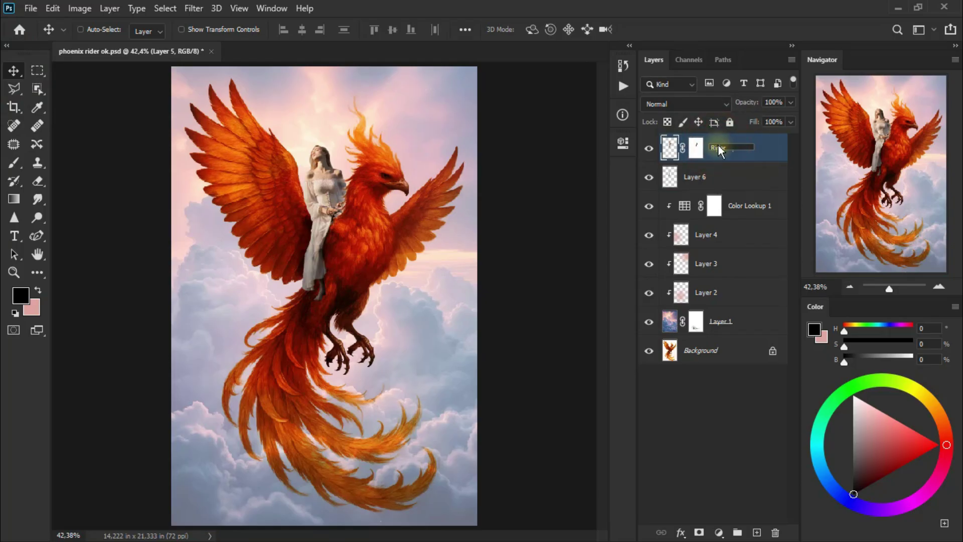
pyautogui.click(784, 143)
# Enable an Inner Glow on Rider: colour fc936d, Screen mode, 31% opacity, 21 px size
pyautogui.doubleClick(759, 153)
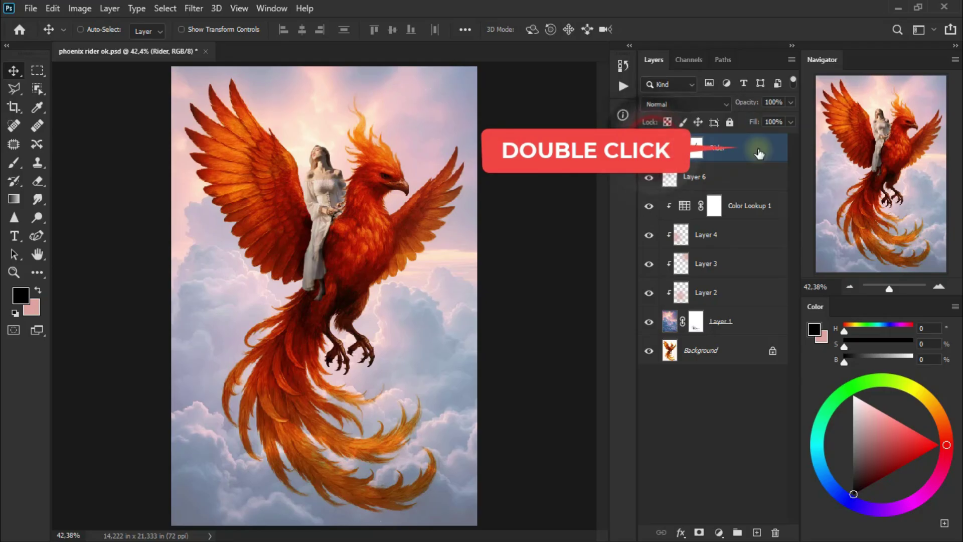
pyautogui.doubleClick(759, 153)
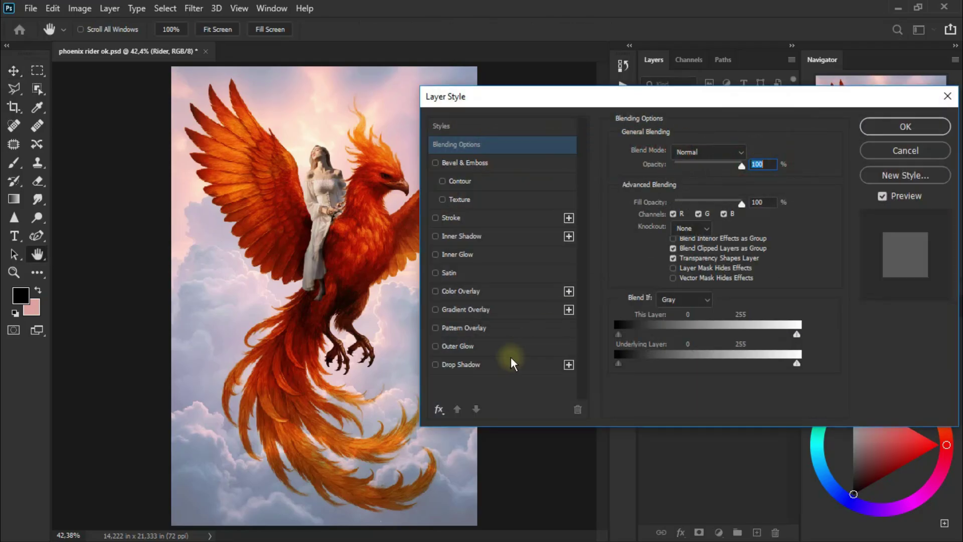
pyautogui.click(486, 253)
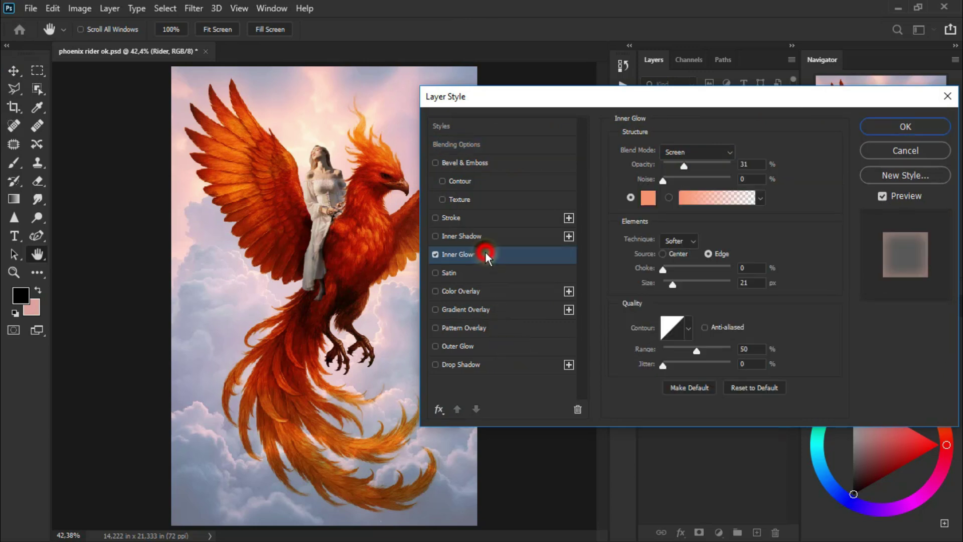
pyautogui.click(434, 253)
pyautogui.click(435, 254)
pyautogui.click(435, 253)
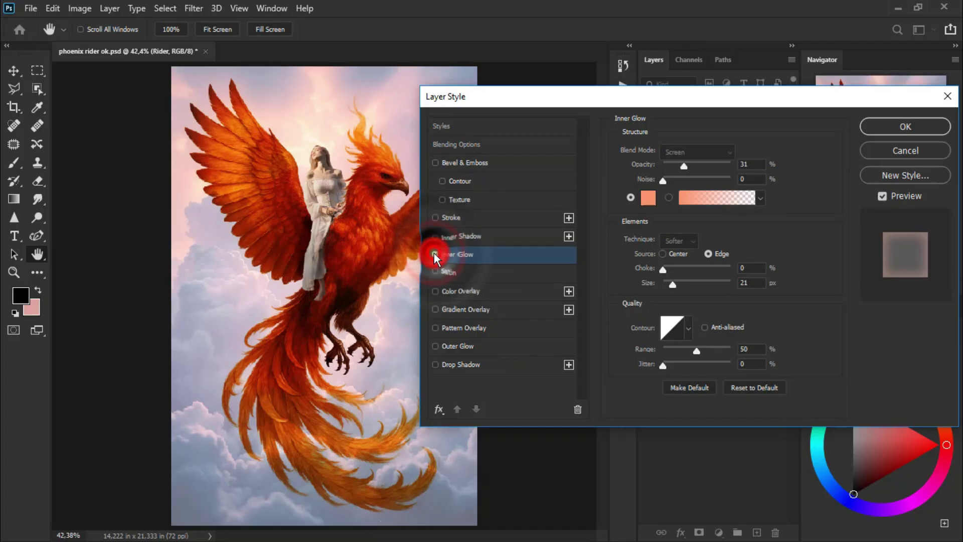
pyautogui.click(435, 253)
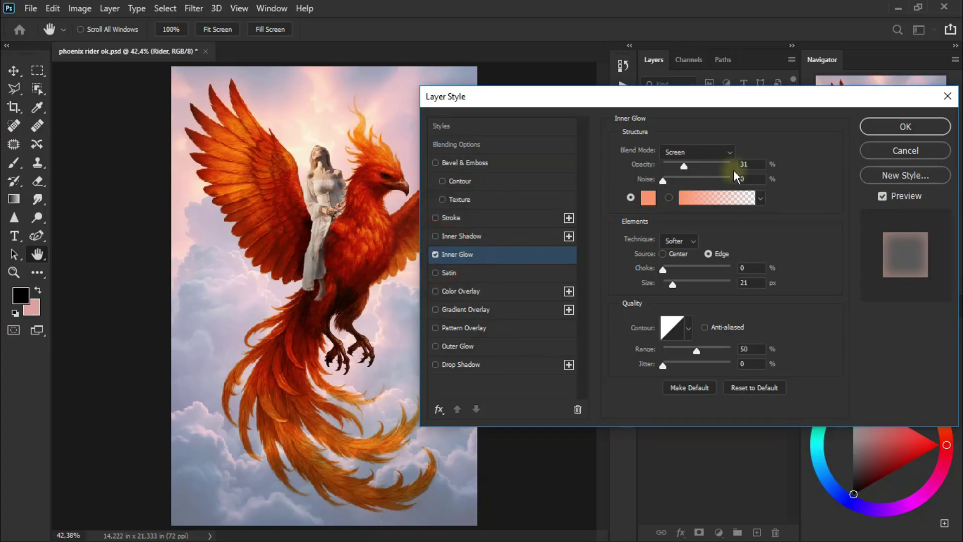
pyautogui.click(759, 164)
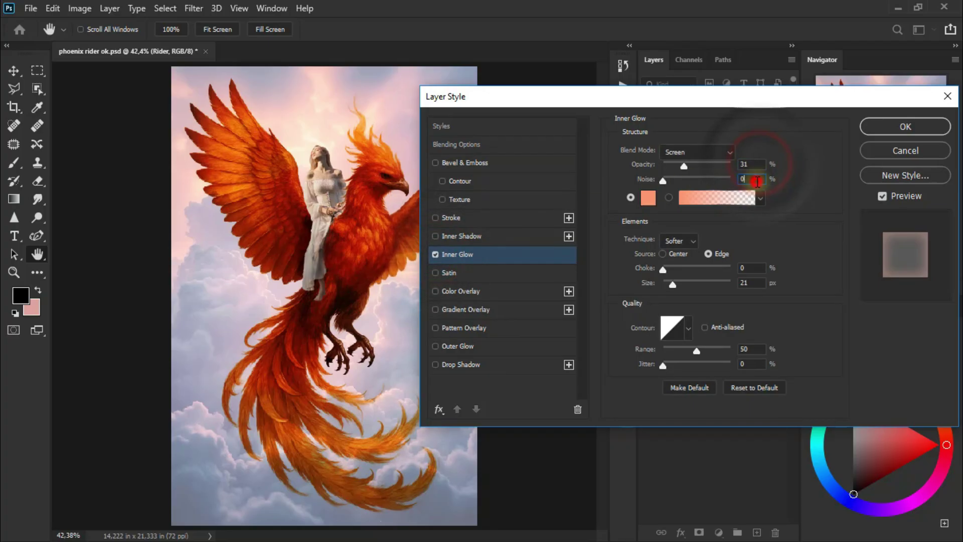
pyautogui.click(648, 197)
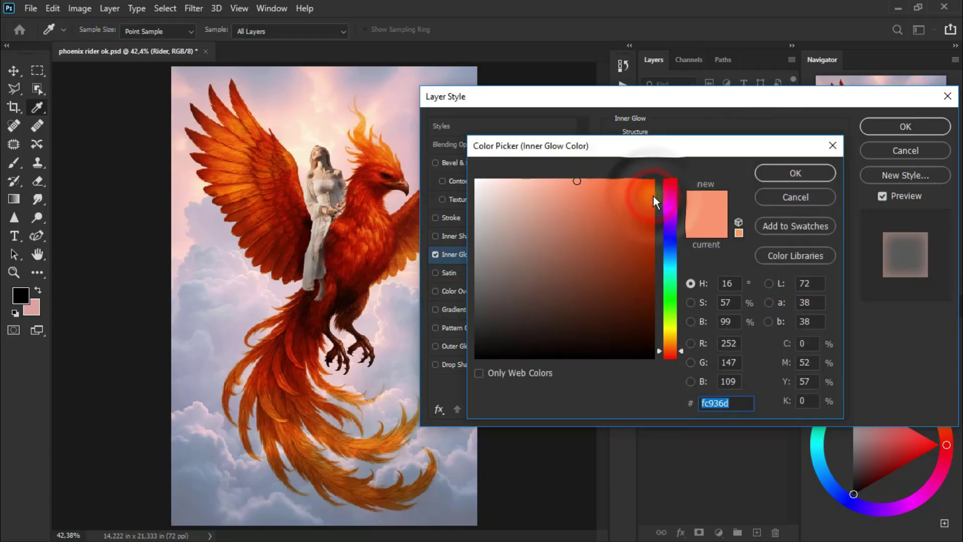
pyautogui.click(741, 403)
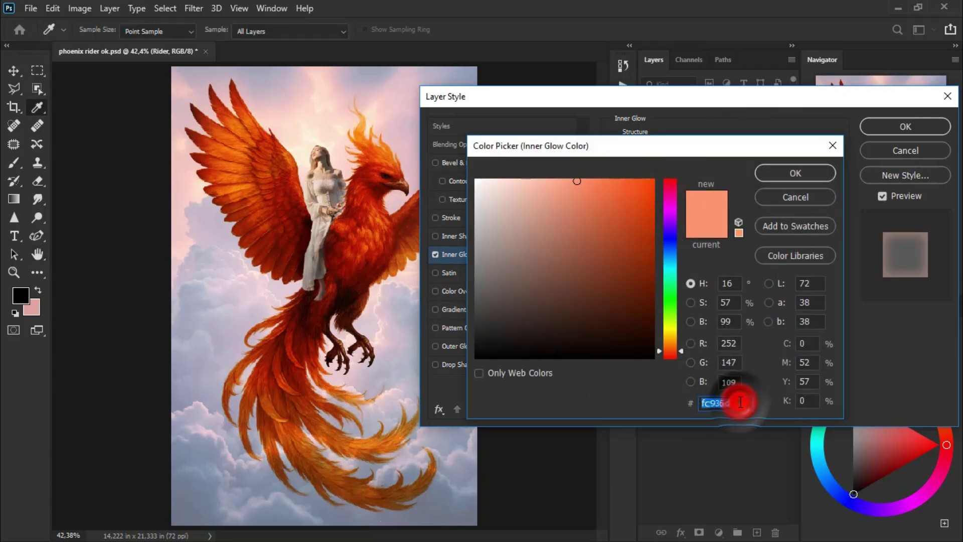
pyautogui.click(811, 174)
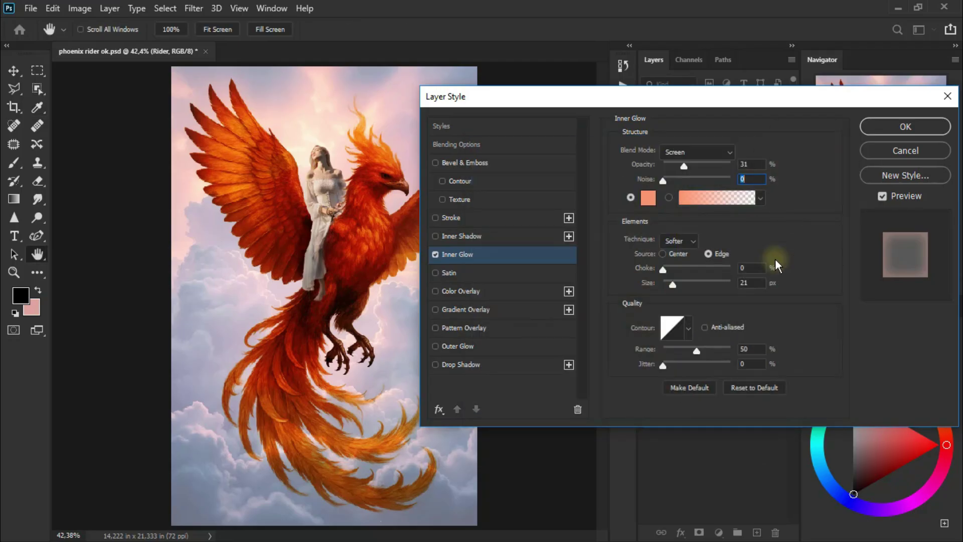
# Add a Drop Shadow with opacity 33%, angle 120, distance 35, spread 4, size 29
pyautogui.click(504, 366)
pyautogui.click(750, 169)
pyautogui.click(712, 191)
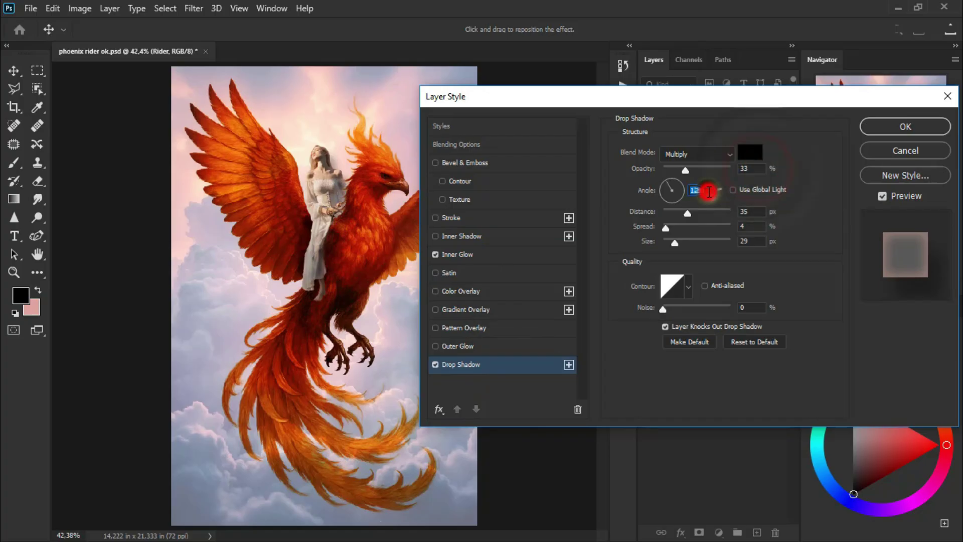
pyautogui.click(755, 212)
pyautogui.click(755, 227)
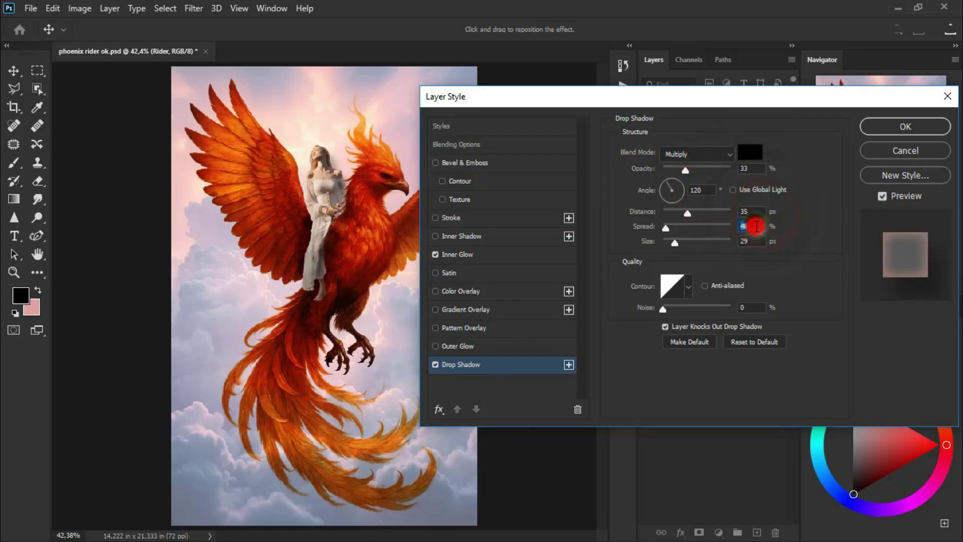
pyautogui.click(755, 240)
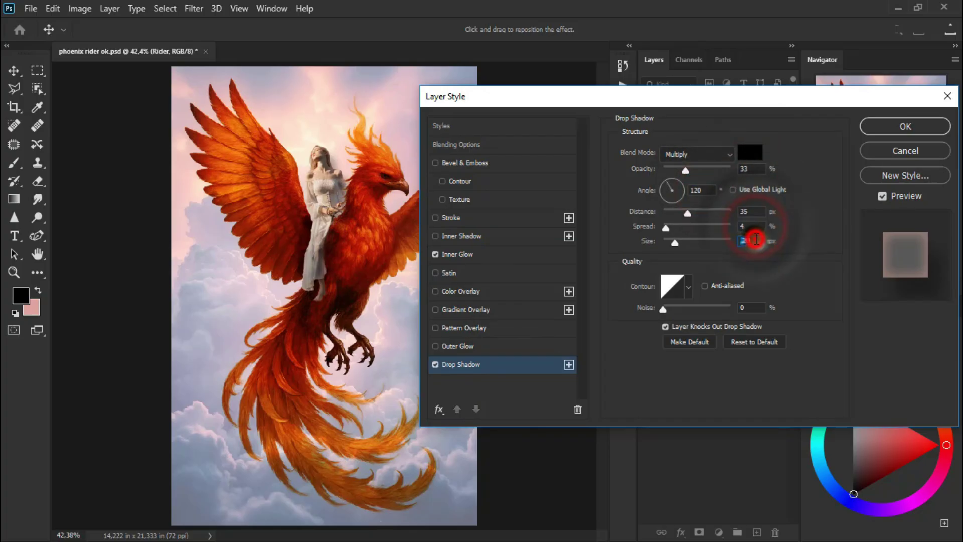
# Compare the drop shadow on and off, apply the styles, and toggle Rider's effects to compare
pyautogui.click(437, 363)
pyautogui.click(436, 363)
pyautogui.click(436, 363)
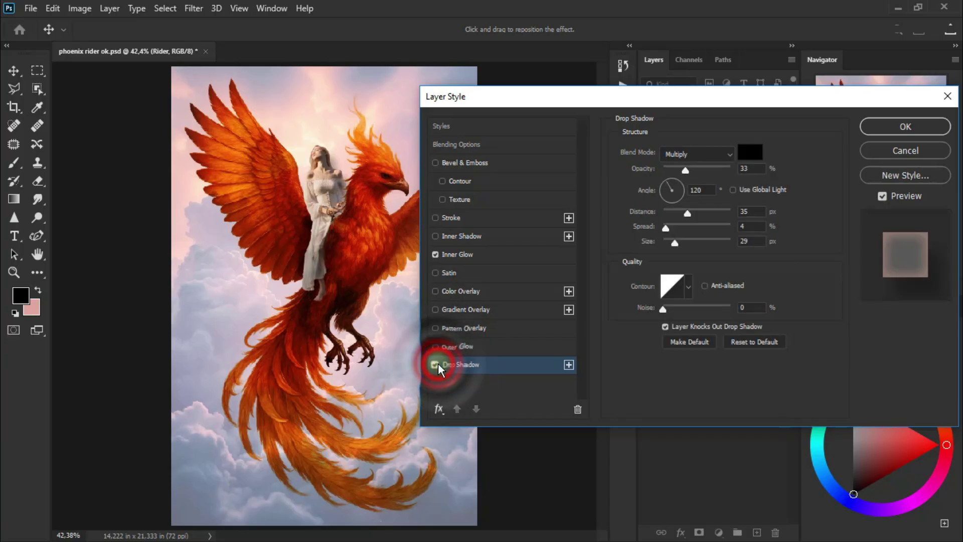
pyautogui.click(437, 364)
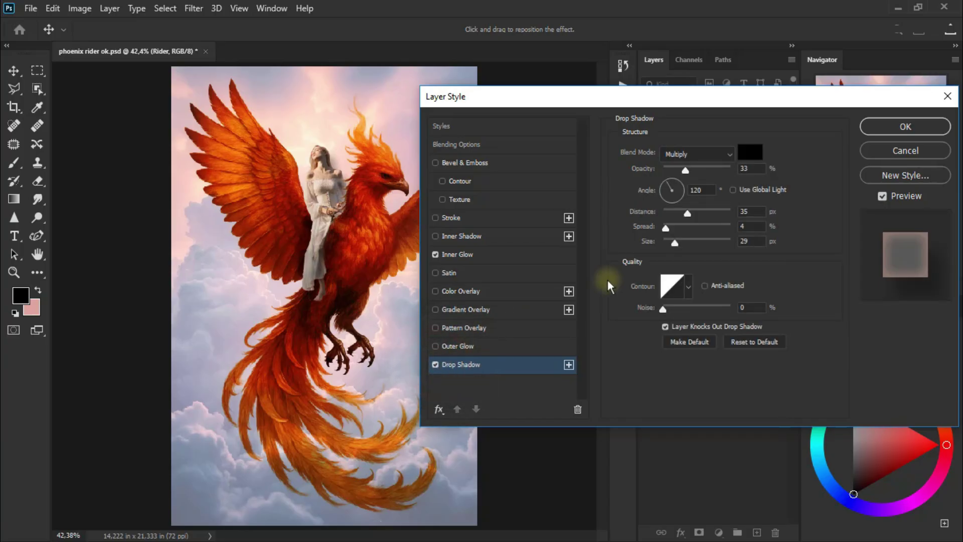
pyautogui.click(905, 127)
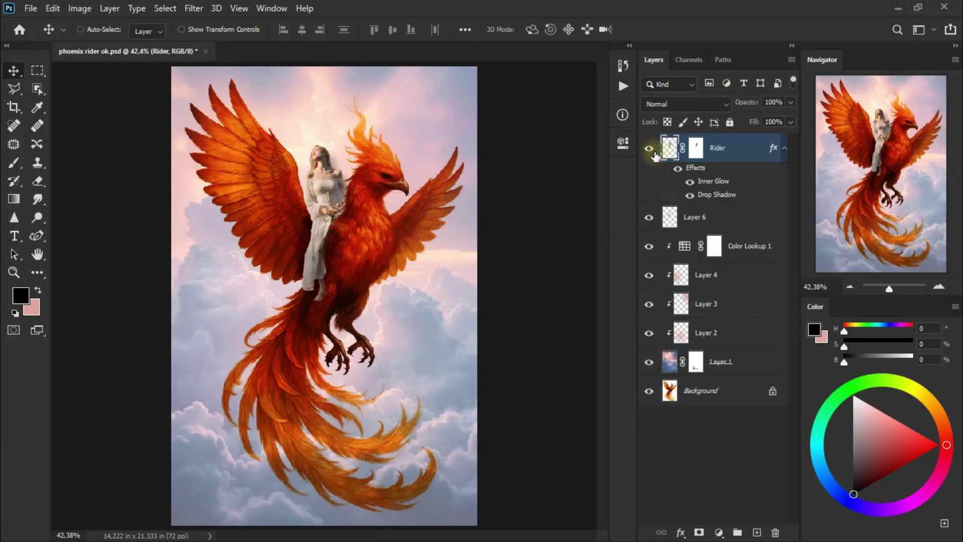
pyautogui.click(677, 173)
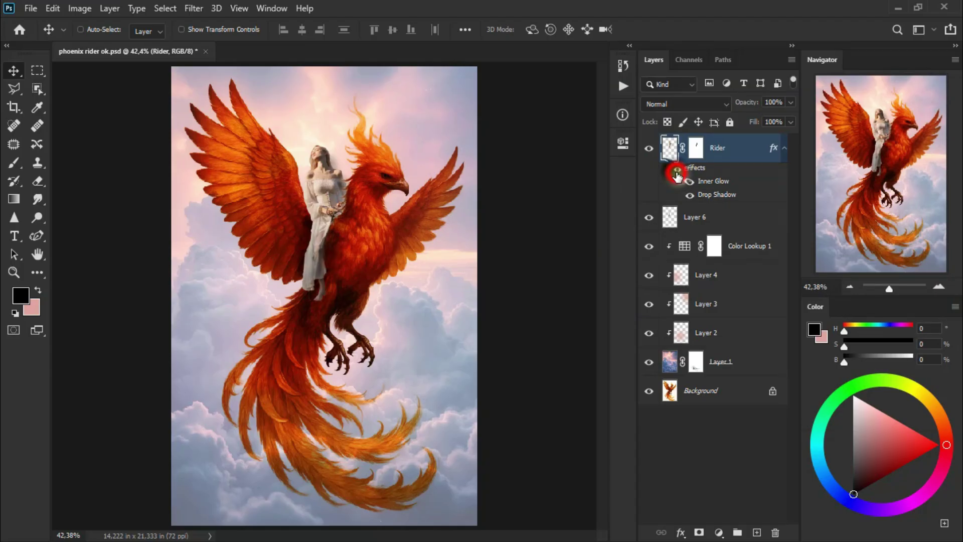
pyautogui.click(676, 173)
pyautogui.click(677, 173)
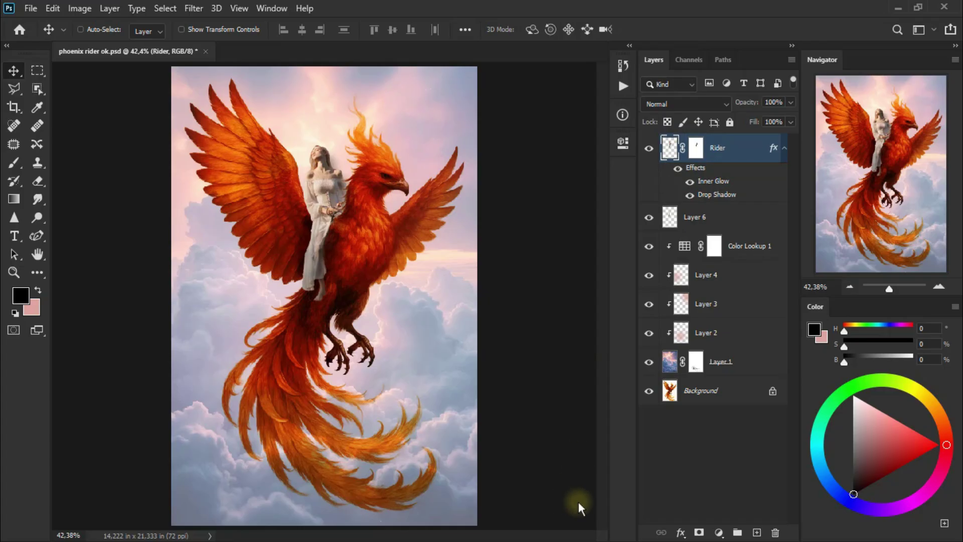
# Add a Color Lookup clipped to Rider using the Crisp_Warm.look 3D LUT
pyautogui.click(724, 533)
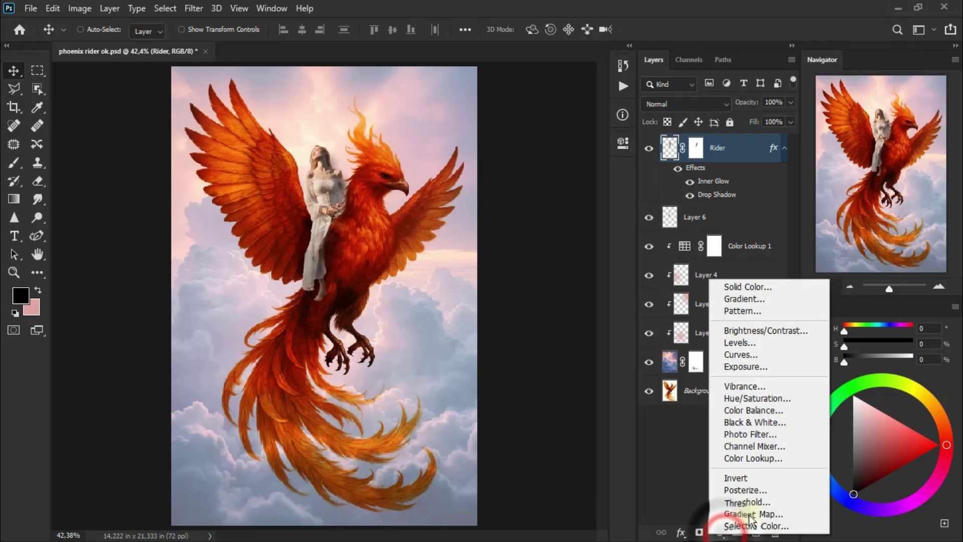
pyautogui.click(813, 459)
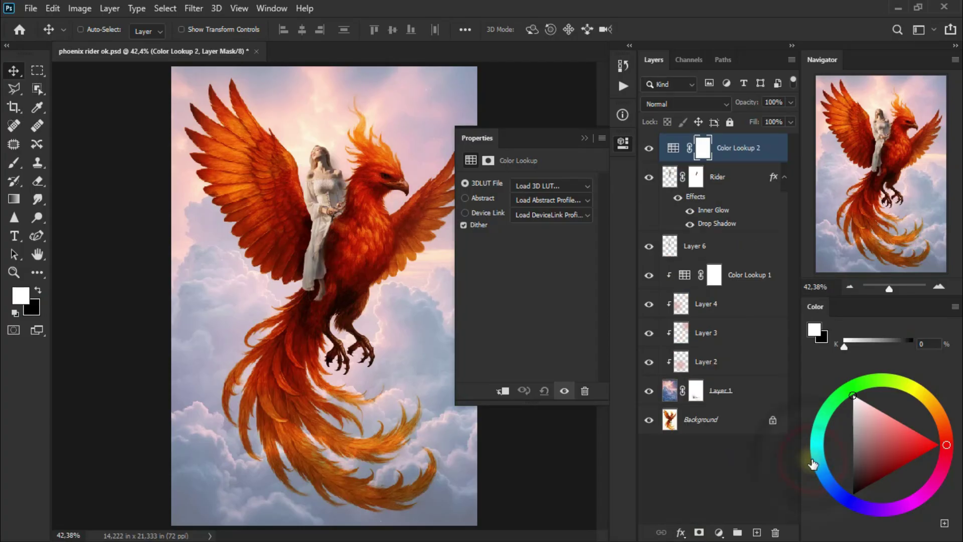
pyautogui.click(502, 390)
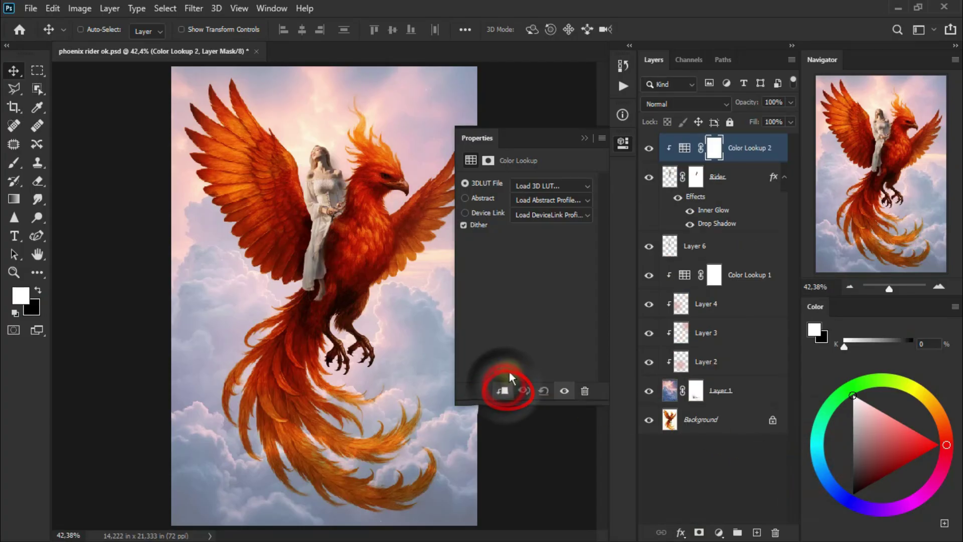
pyautogui.click(573, 186)
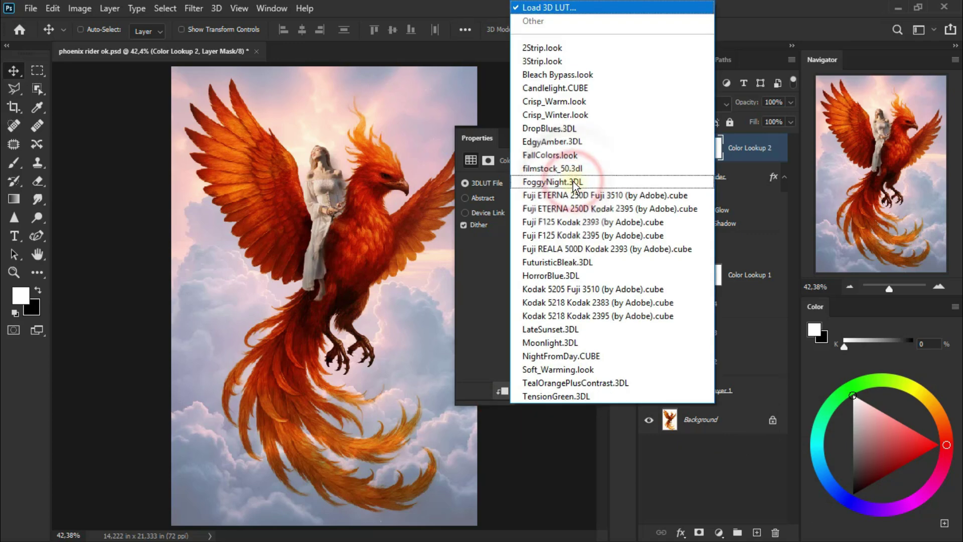
pyautogui.click(625, 103)
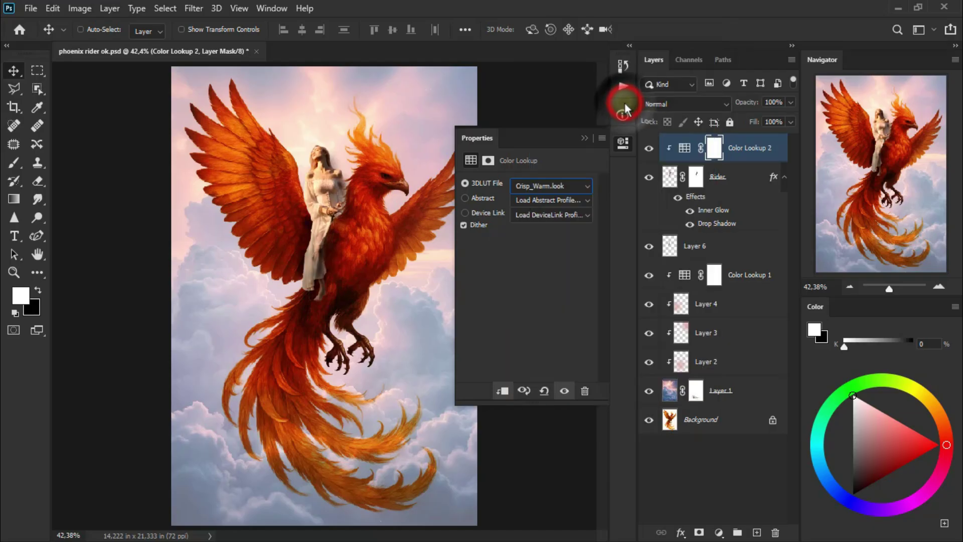
pyautogui.click(585, 140)
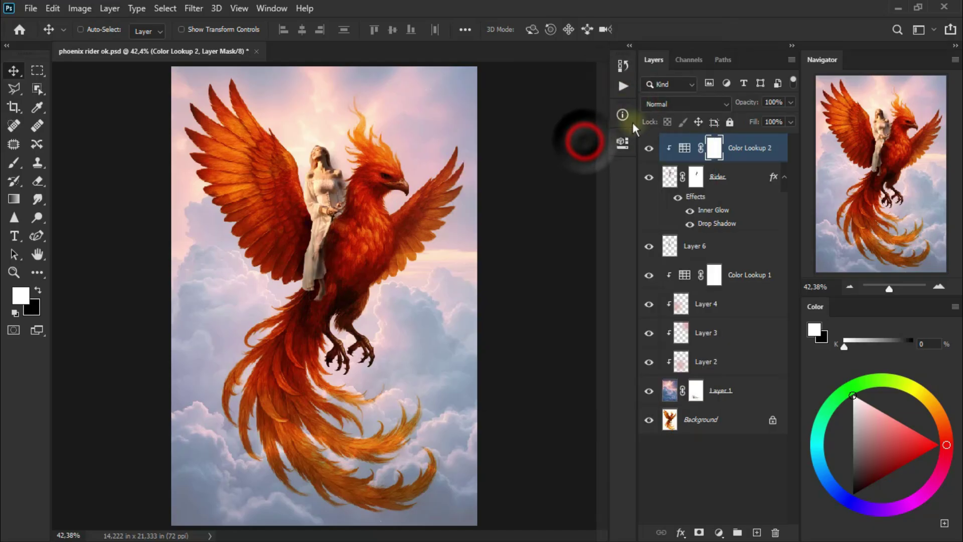
# Blend the lookup layer in Lighten mode and compare it hidden and shown
pyautogui.click(669, 106)
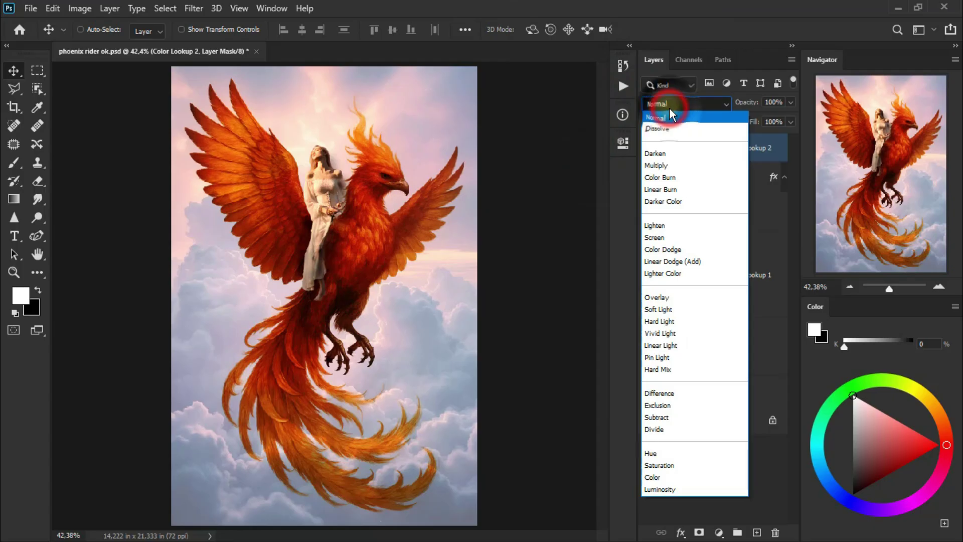
pyautogui.click(691, 225)
pyautogui.click(650, 149)
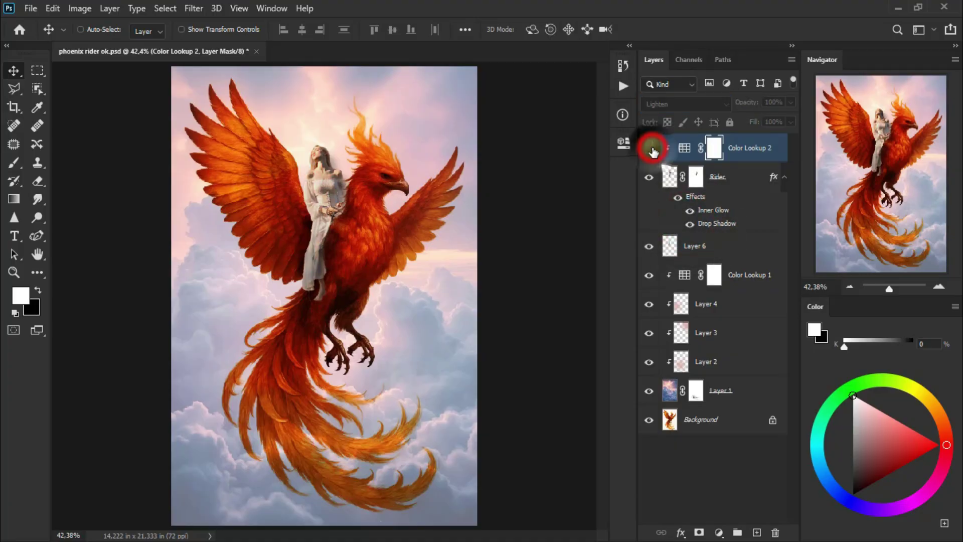
pyautogui.click(650, 149)
pyautogui.click(649, 149)
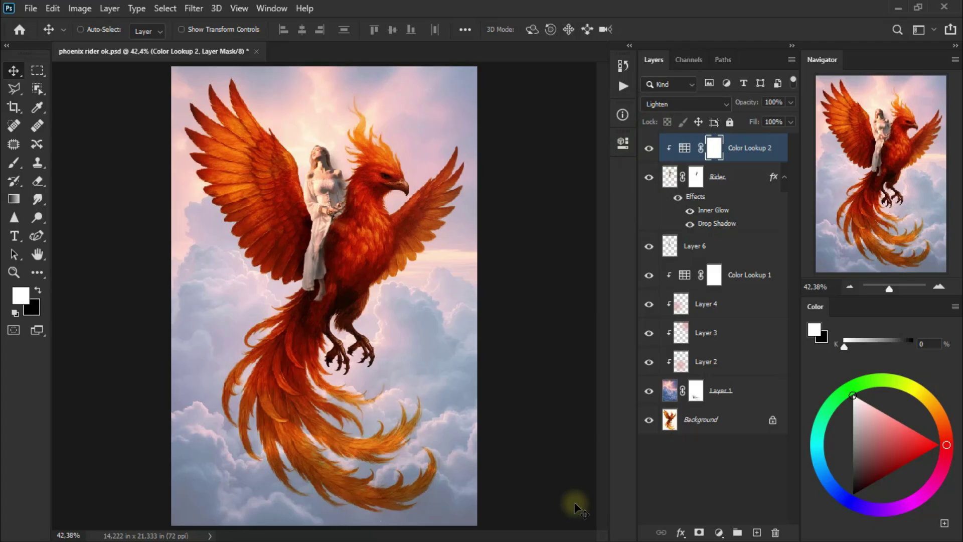
# Add a second Crisp_Warm.look Color Lookup over the whole image, then an empty Layer 7
pyautogui.click(718, 532)
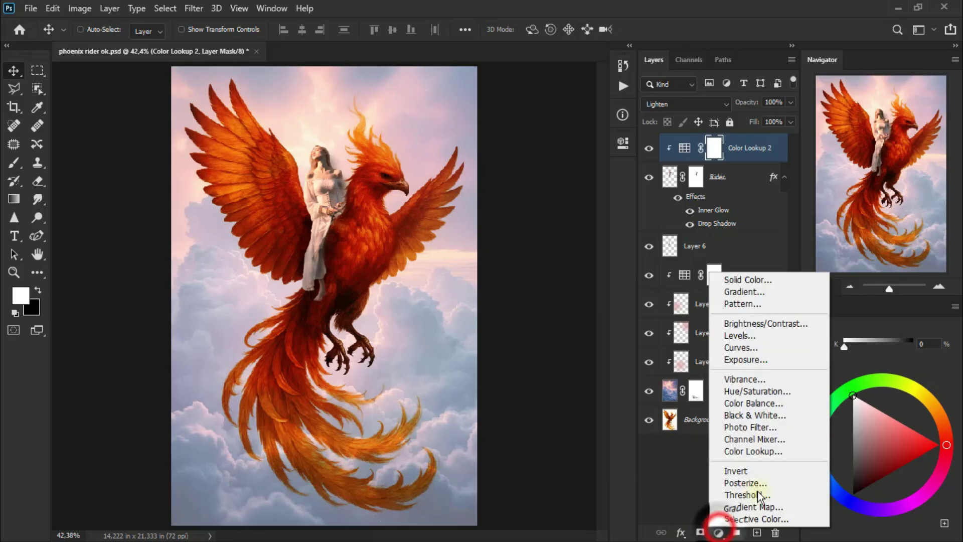
pyautogui.click(795, 454)
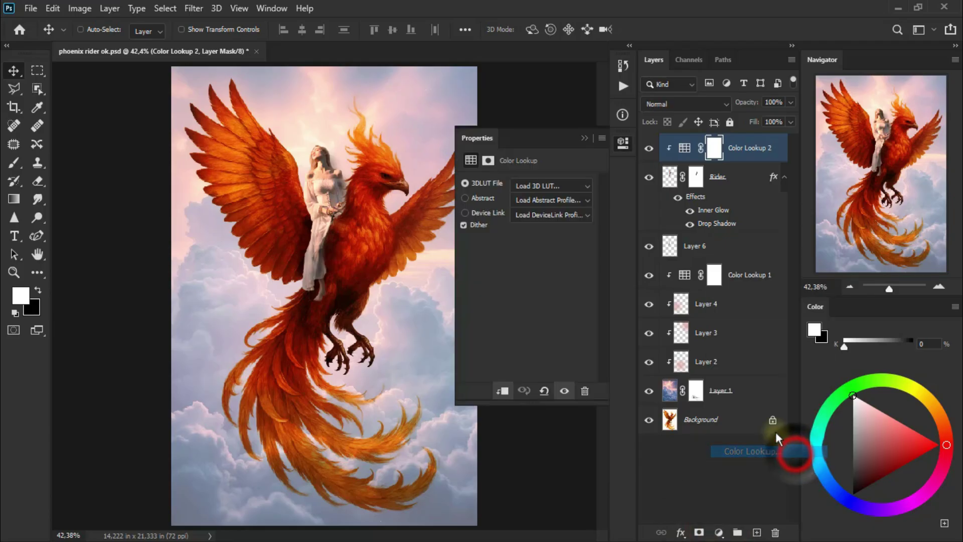
pyautogui.click(546, 184)
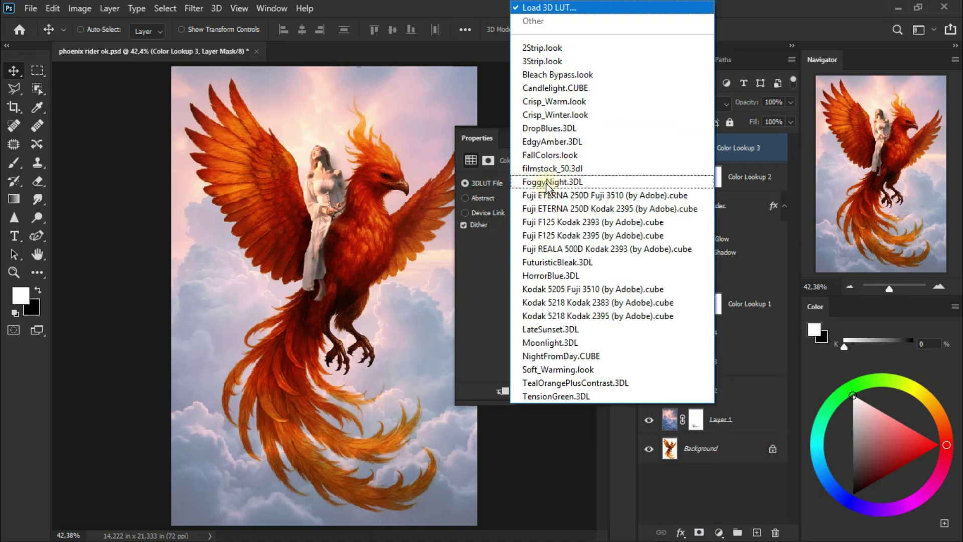
pyautogui.click(636, 99)
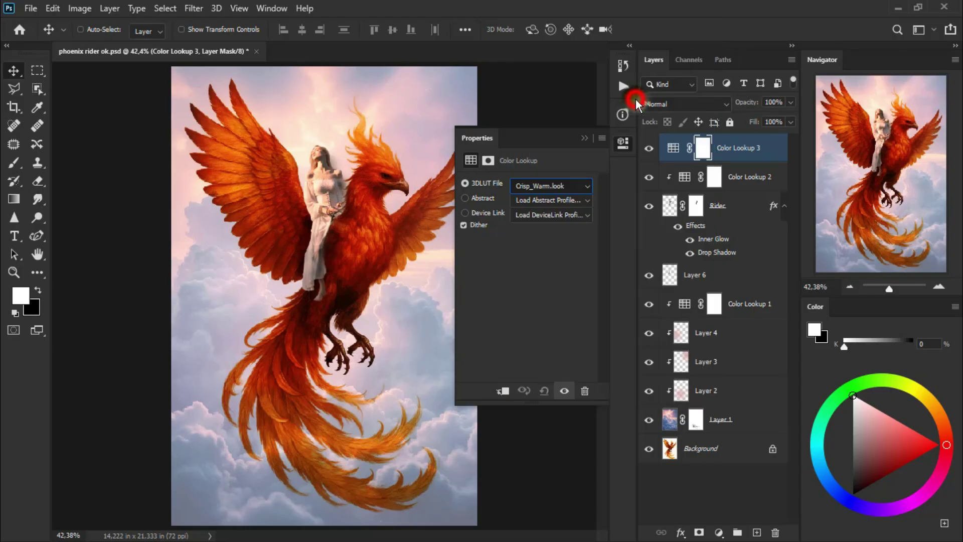
pyautogui.click(583, 138)
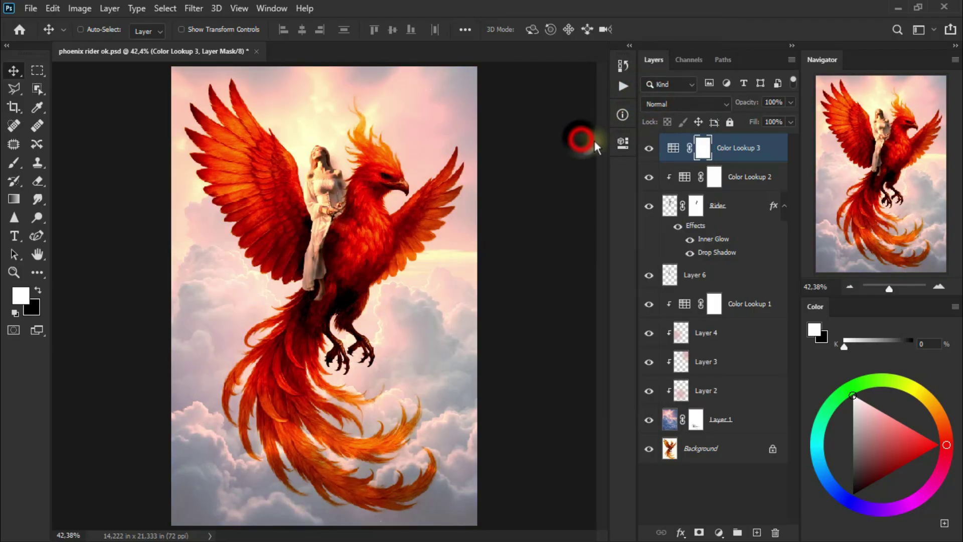
pyautogui.click(649, 148)
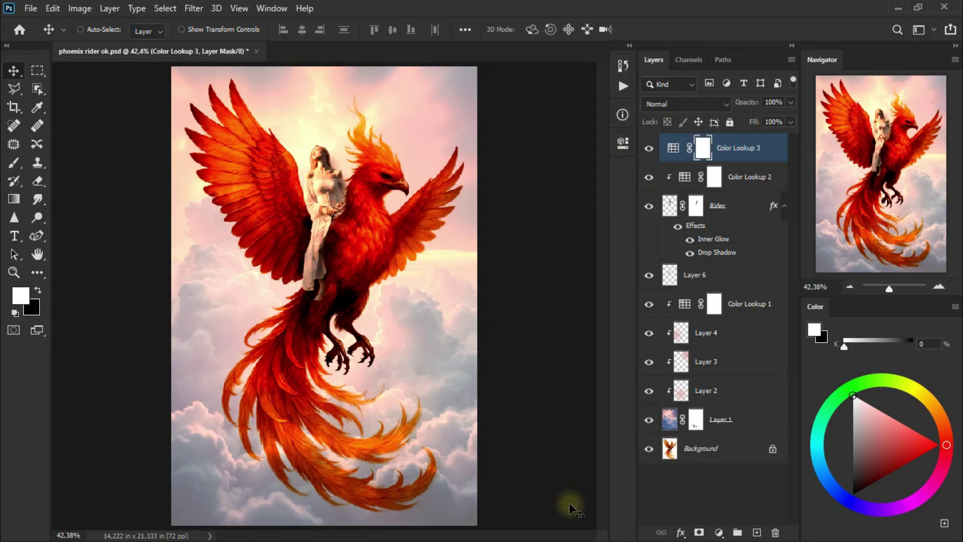
pyautogui.click(757, 532)
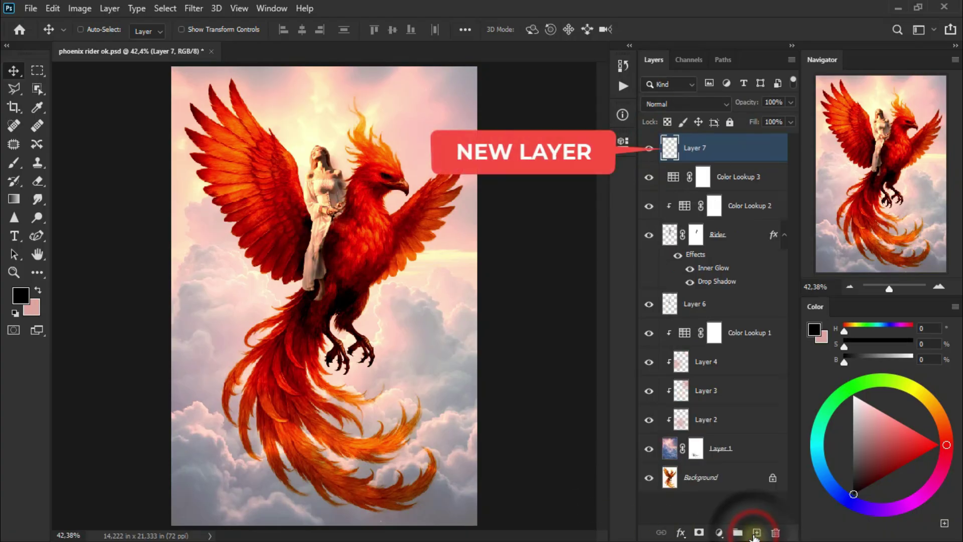
# Set the foreground colour to pale pink
pyautogui.click(39, 290)
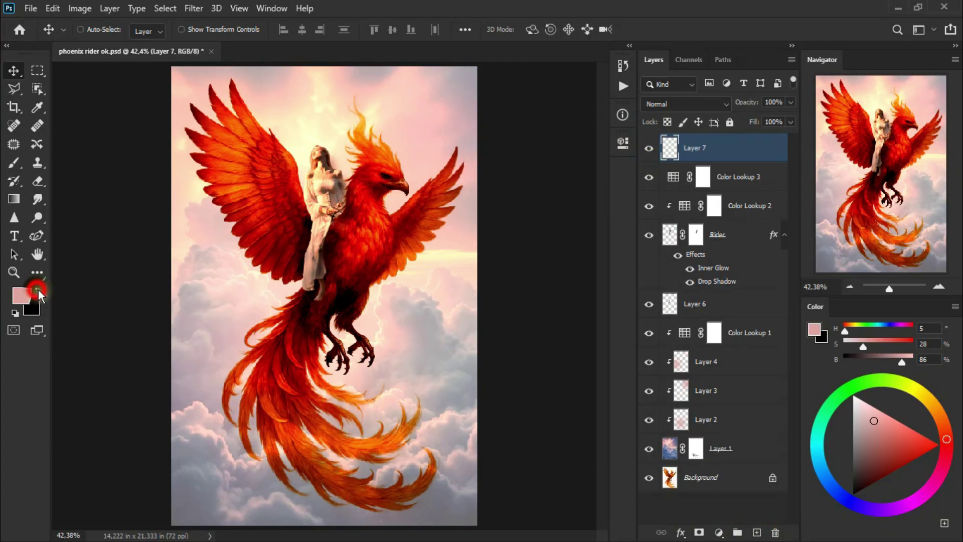
pyautogui.click(814, 329)
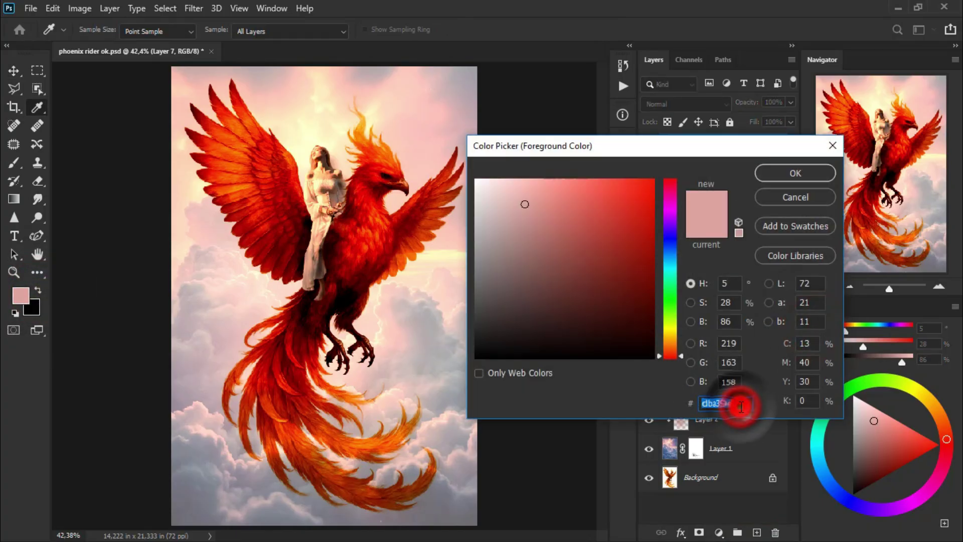
pyautogui.click(807, 172)
pyautogui.press('v')
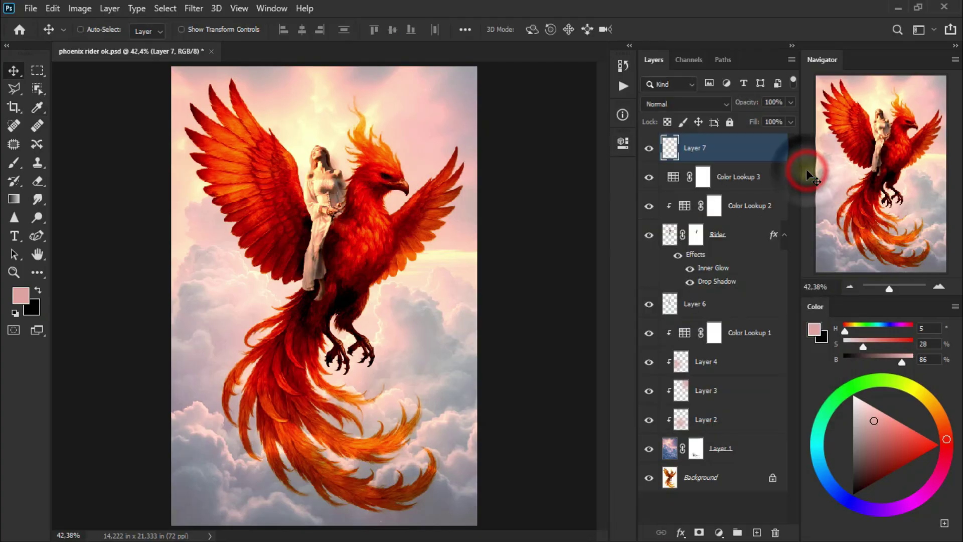
# With the Eraser at 22% opacity, faintly erase the glow over the rider's dress and waist
pyautogui.rightClick(44, 181)
pyautogui.click(67, 180)
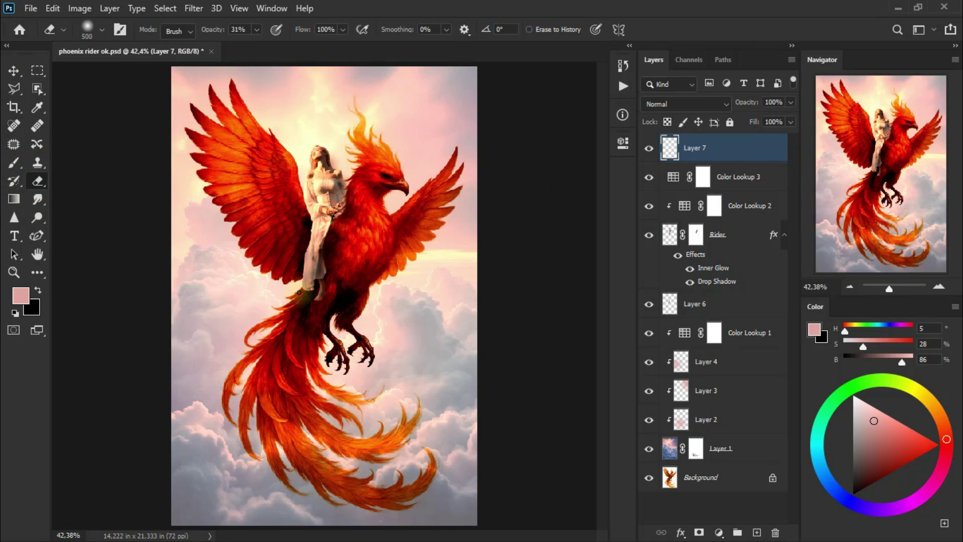
pyautogui.click(256, 29)
pyautogui.moveTo(256, 45); pyautogui.dragTo(251, 46)
pyautogui.click(389, 7)
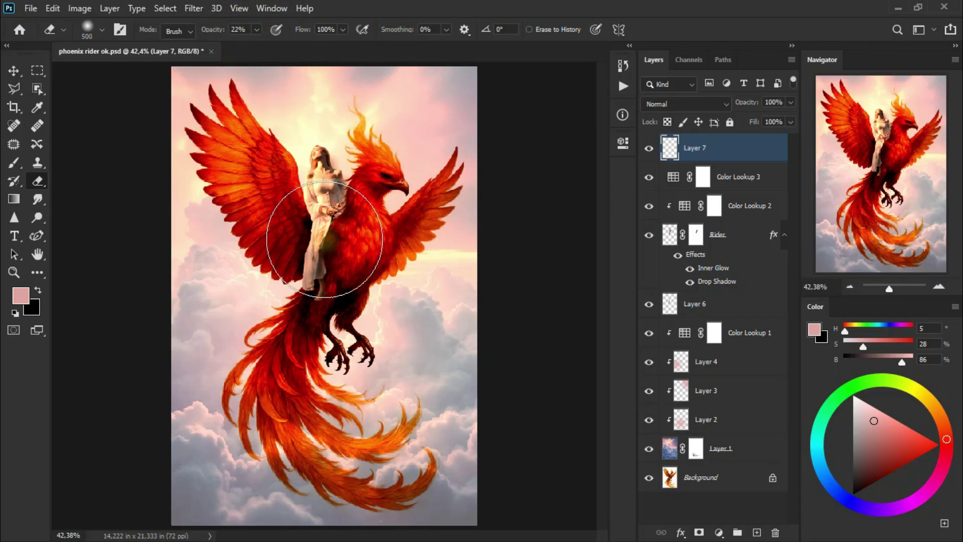
pyautogui.moveTo(325, 240); pyautogui.dragTo(323, 221)
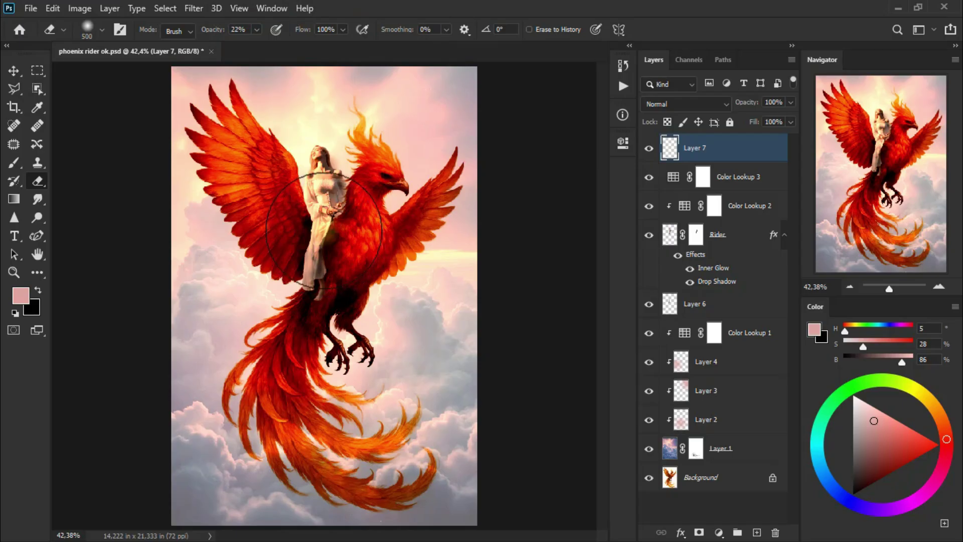
pyautogui.click(323, 221)
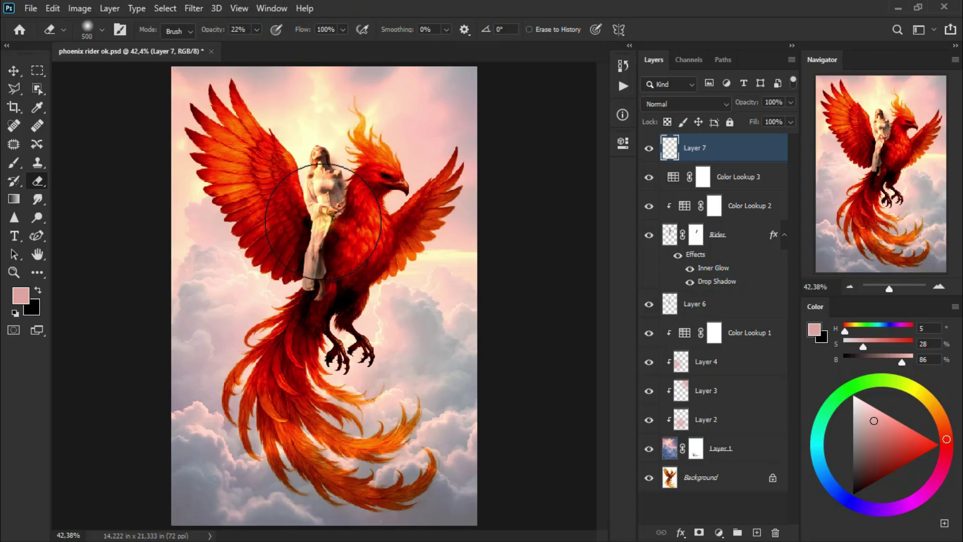
pyautogui.moveTo(15, 162); pyautogui.dragTo(77, 161)
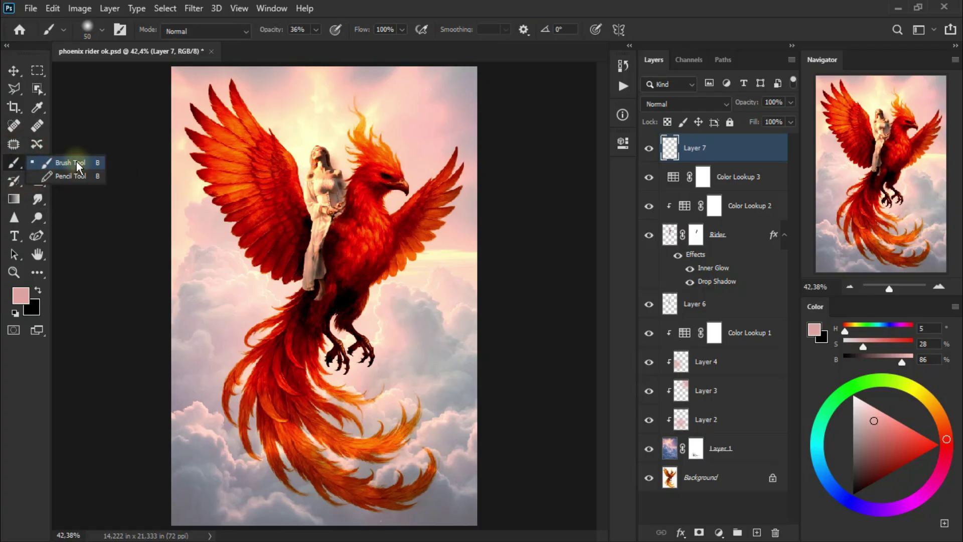
# Paint a 23% opacity pink wash over the rider, phoenix chest and tail on Layer 7
pyautogui.click(76, 161)
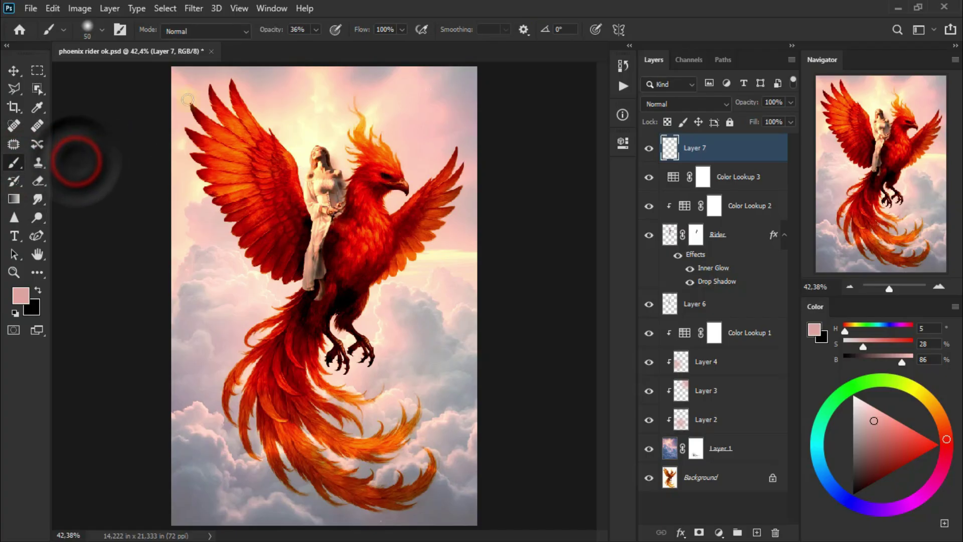
pyautogui.click(316, 31)
pyautogui.moveTo(313, 46); pyautogui.dragTo(308, 46)
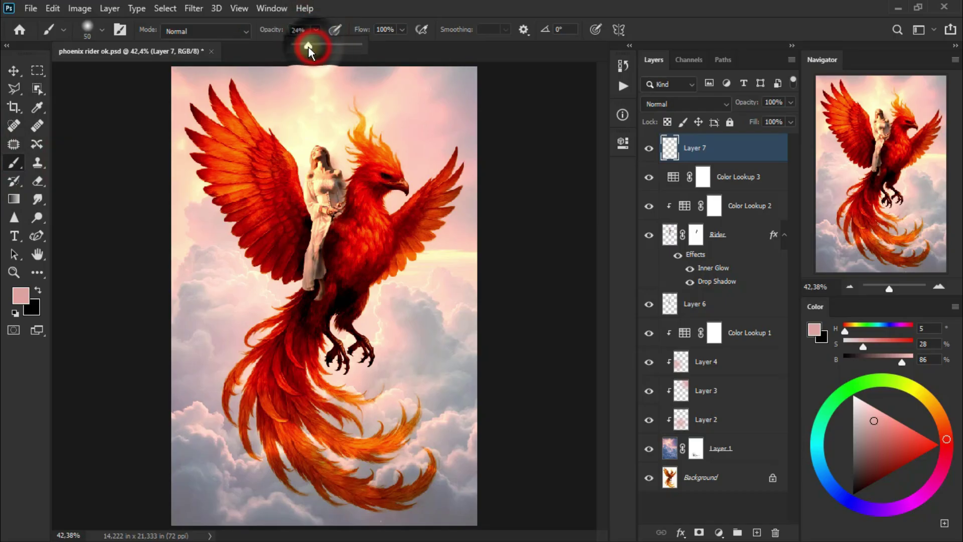
pyautogui.click(378, 11)
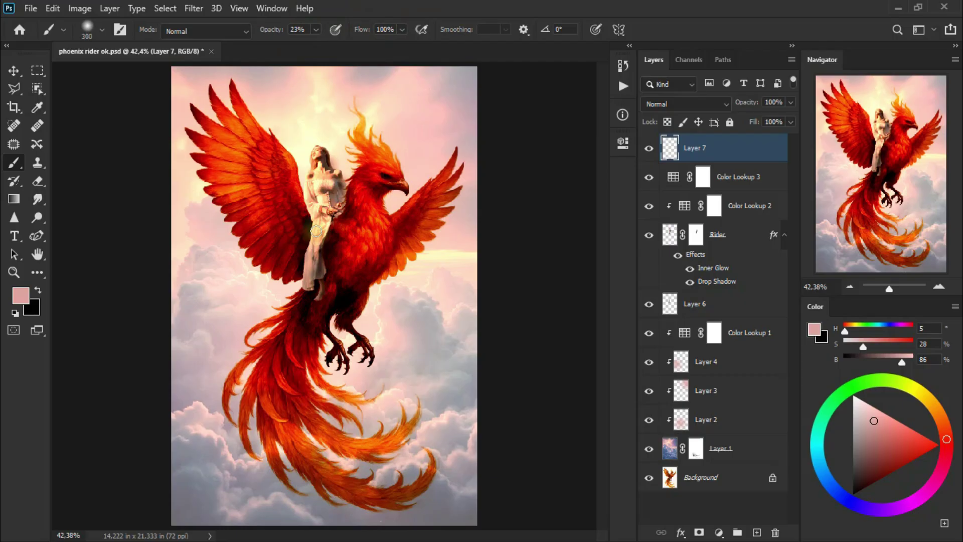
pyautogui.moveTo(316, 231)
pyautogui.mouseDown()
pyautogui.moveTo(290, 215)
pyautogui.moveTo(344, 215)
pyautogui.moveTo(346, 232)
pyautogui.moveTo(333, 231)
pyautogui.mouseUp()
pyautogui.moveTo(301, 326)
pyautogui.mouseDown()
pyautogui.moveTo(303, 367)
pyautogui.moveTo(301, 334)
pyautogui.moveTo(279, 354)
pyautogui.moveTo(365, 346)
pyautogui.moveTo(280, 338)
pyautogui.mouseUp()
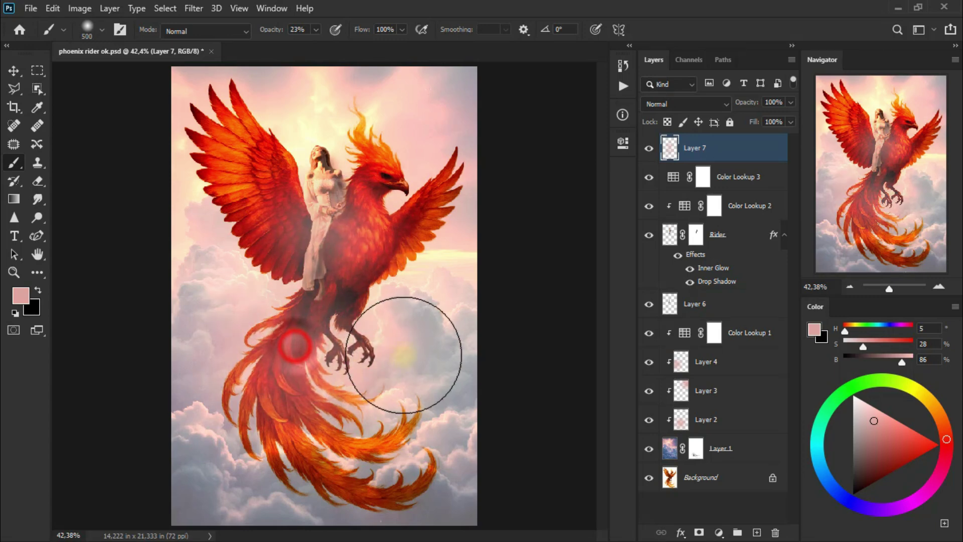
# Blend Layer 7 in Soft Light, add more pink light on the chest, and compare
pyautogui.click(690, 104)
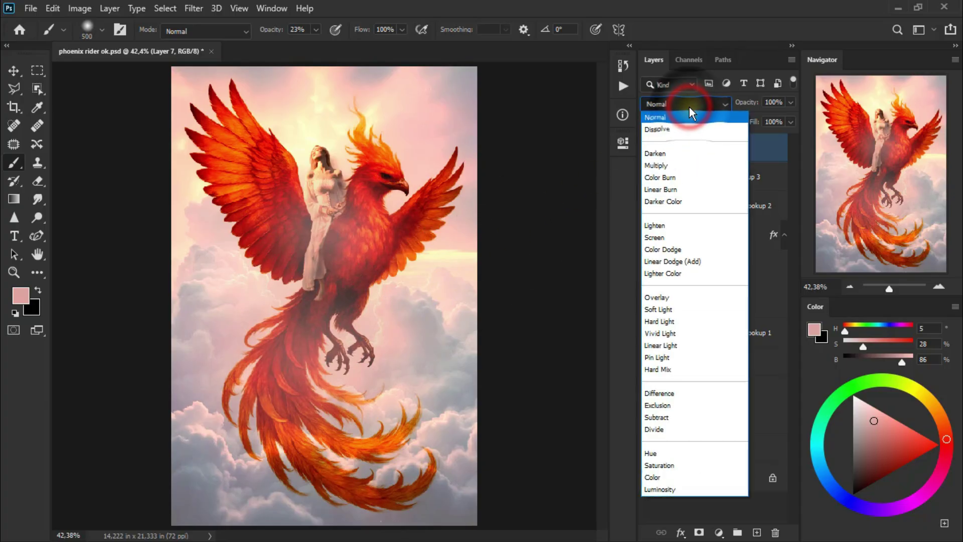
pyautogui.scroll(-5, 689, 214)
pyautogui.click(686, 310)
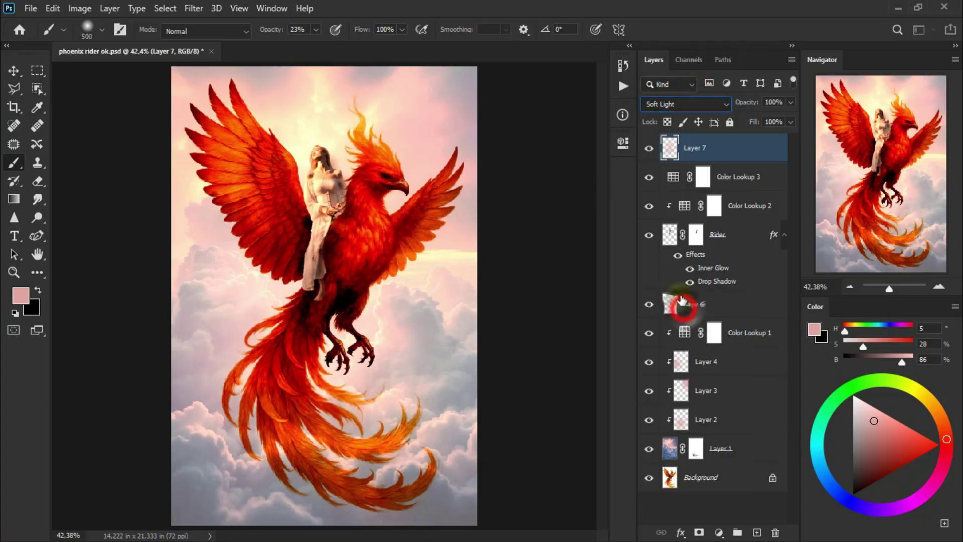
pyautogui.click(649, 148)
pyautogui.click(648, 148)
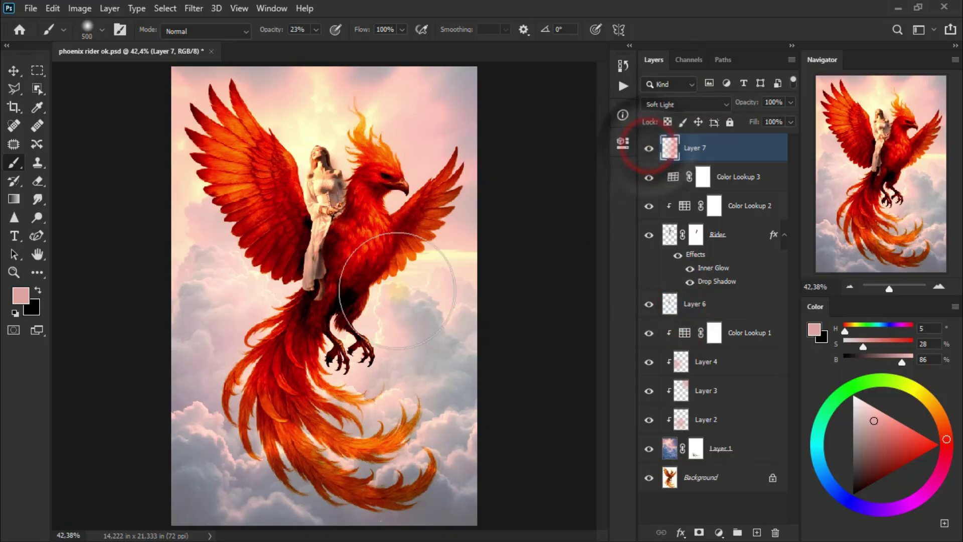
pyautogui.moveTo(357, 300)
pyautogui.mouseDown()
pyautogui.moveTo(355, 275)
pyautogui.moveTo(280, 237)
pyautogui.moveTo(301, 258)
pyautogui.moveTo(326, 214)
pyautogui.mouseUp()
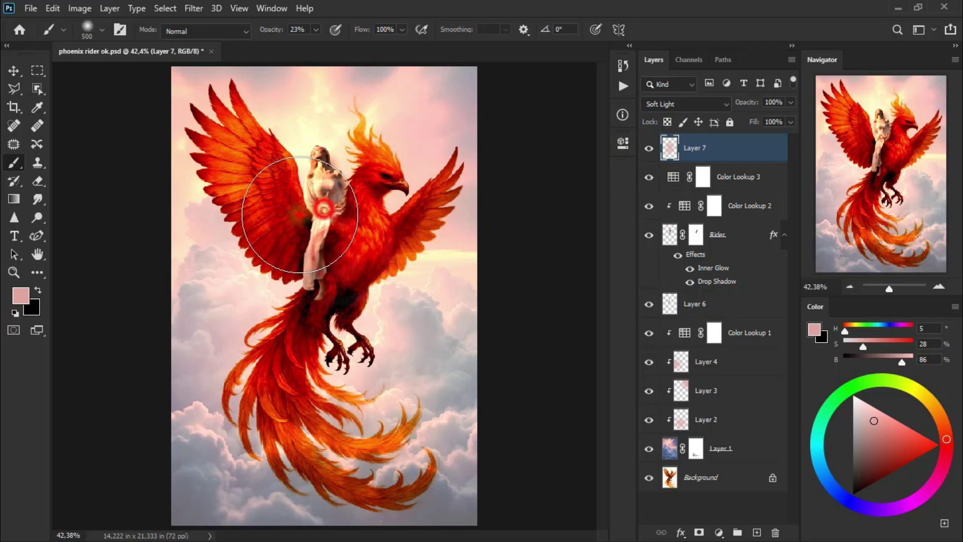
pyautogui.click(649, 149)
pyautogui.click(650, 149)
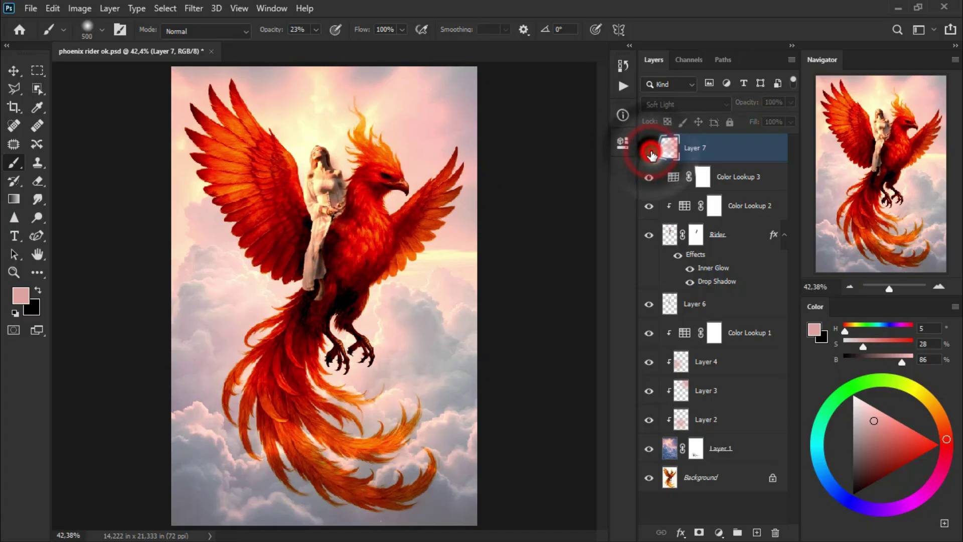
pyautogui.click(14, 71)
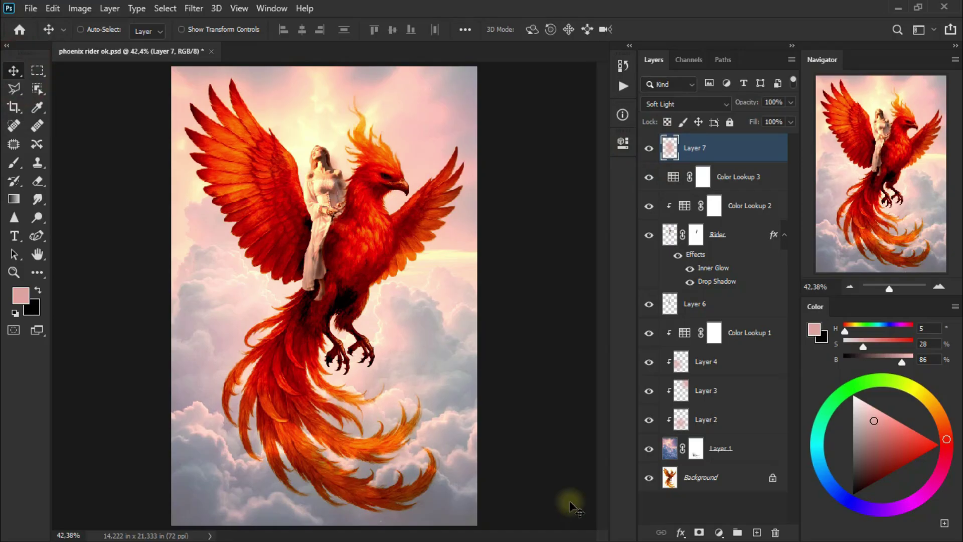
# Add a Brightness/Contrast 1 layer atop the stack with Brightness -41 and Contrast -50
pyautogui.click(718, 533)
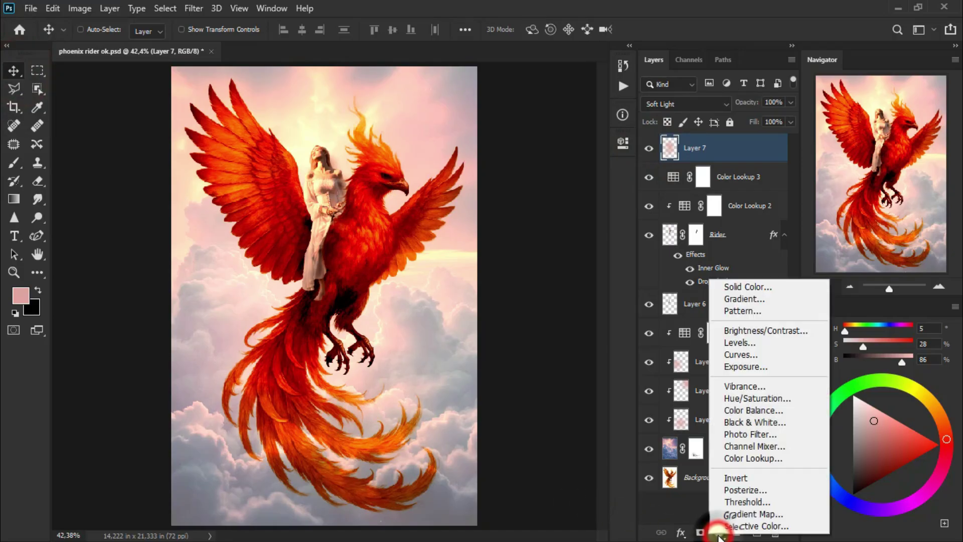
pyautogui.click(797, 331)
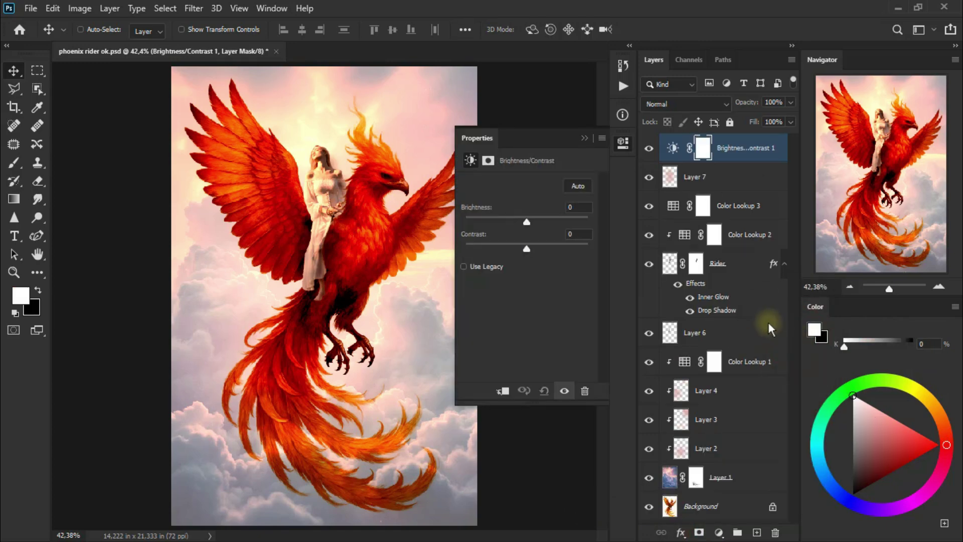
pyautogui.moveTo(528, 223); pyautogui.dragTo(512, 224)
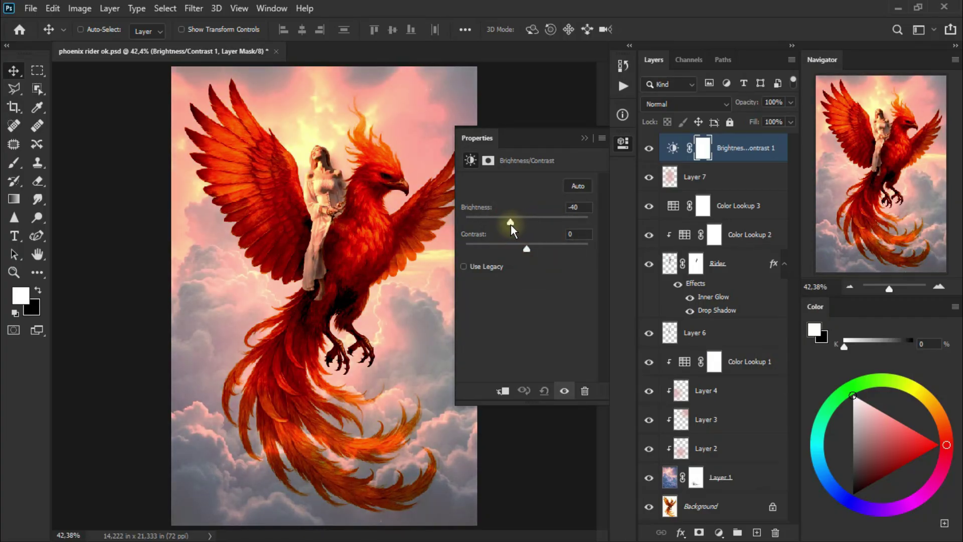
pyautogui.moveTo(525, 248); pyautogui.dragTo(459, 250)
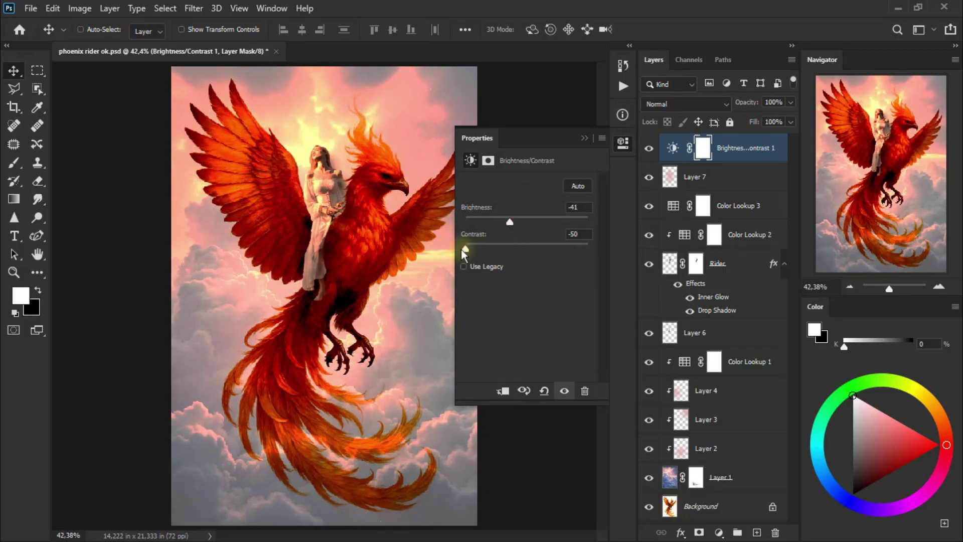
pyautogui.click(584, 139)
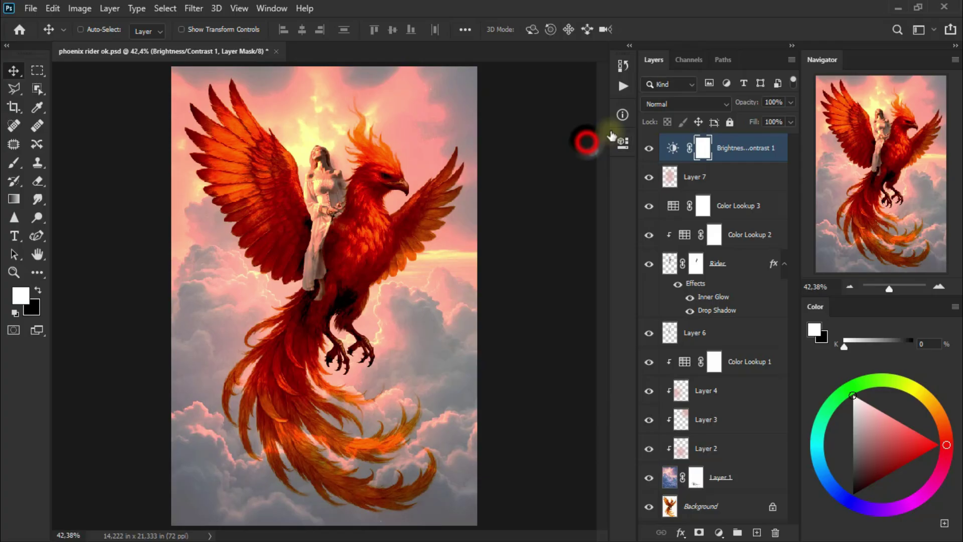
# Switch the Brightness/Contrast layer's blend mode to Luminosity
pyautogui.click(667, 104)
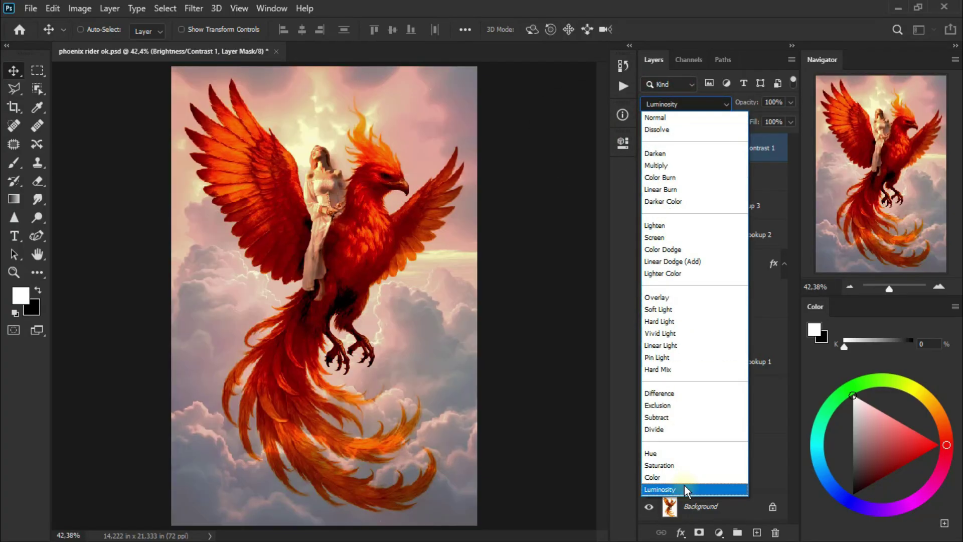
pyautogui.click(686, 490)
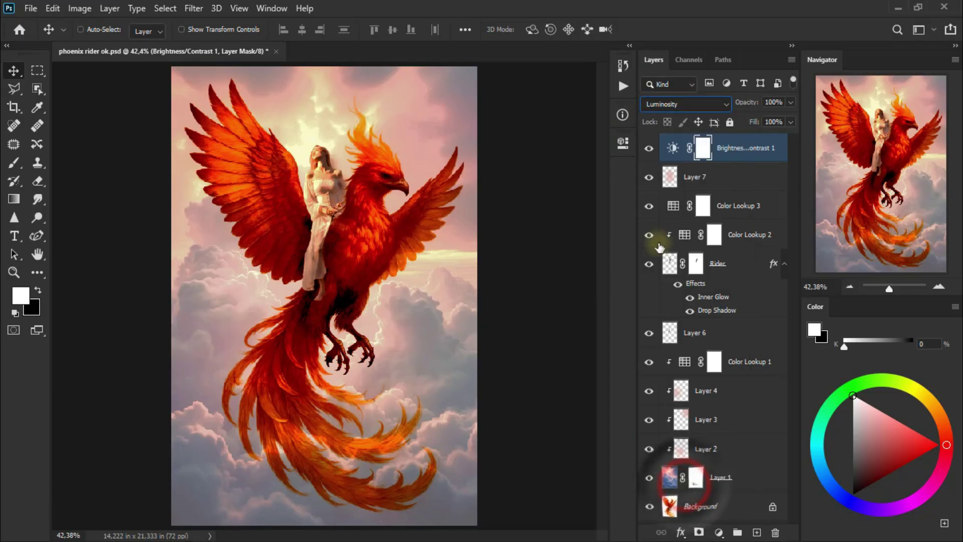
pyautogui.click(649, 150)
# Set the adjustment's opacity to 43%, toggling its visibility to compare before and after
pyautogui.moveTo(791, 101)
pyautogui.mouseDown()
pyautogui.moveTo(777, 121)
pyautogui.moveTo(754, 125)
pyautogui.mouseUp()
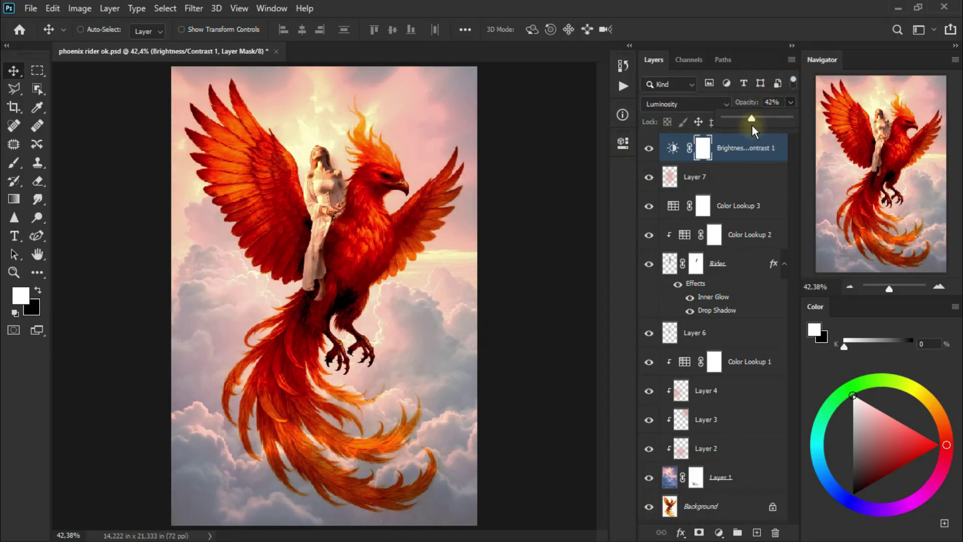
pyautogui.click(649, 150)
pyautogui.click(649, 150)
pyautogui.click(650, 150)
pyautogui.click(649, 150)
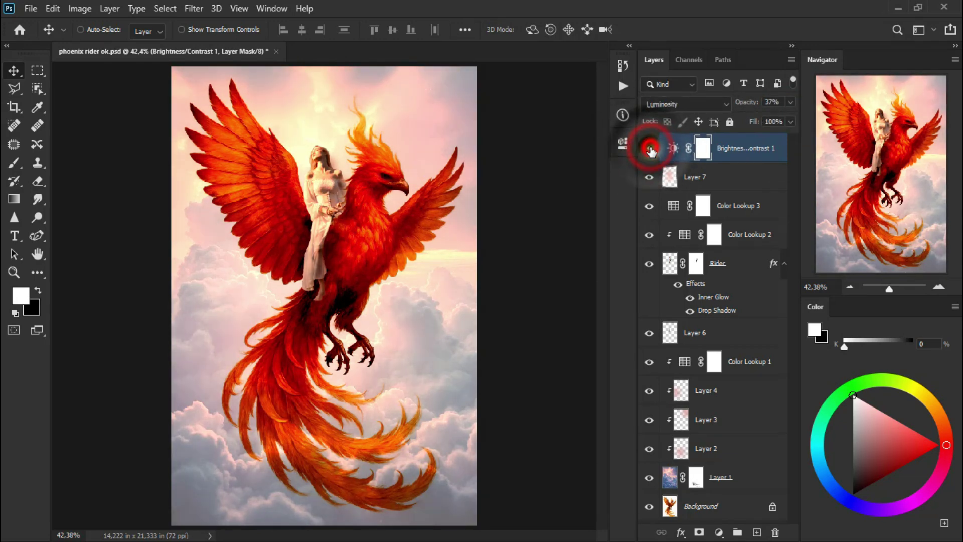
pyautogui.click(649, 149)
pyautogui.click(791, 102)
pyautogui.moveTo(751, 118); pyautogui.dragTo(754, 118)
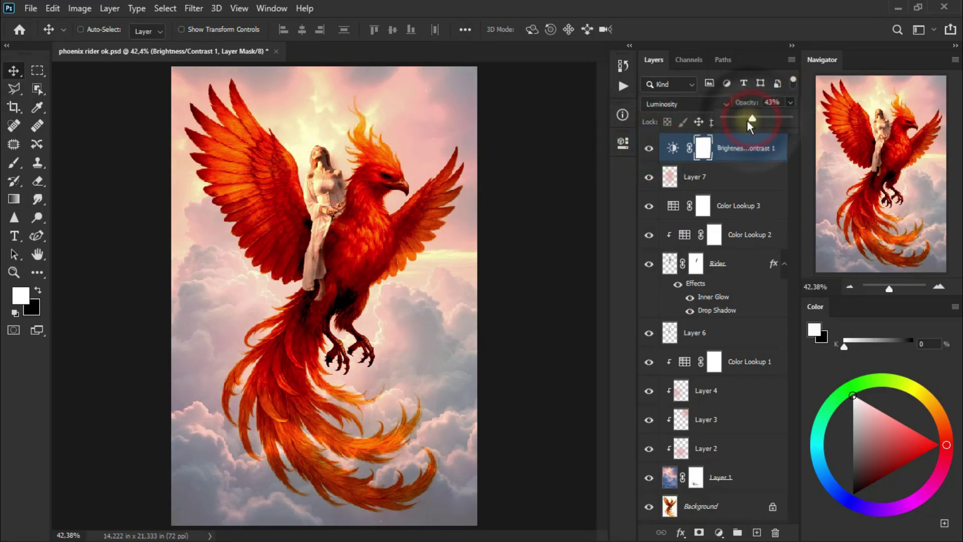
pyautogui.click(650, 149)
pyautogui.click(650, 150)
pyautogui.click(650, 150)
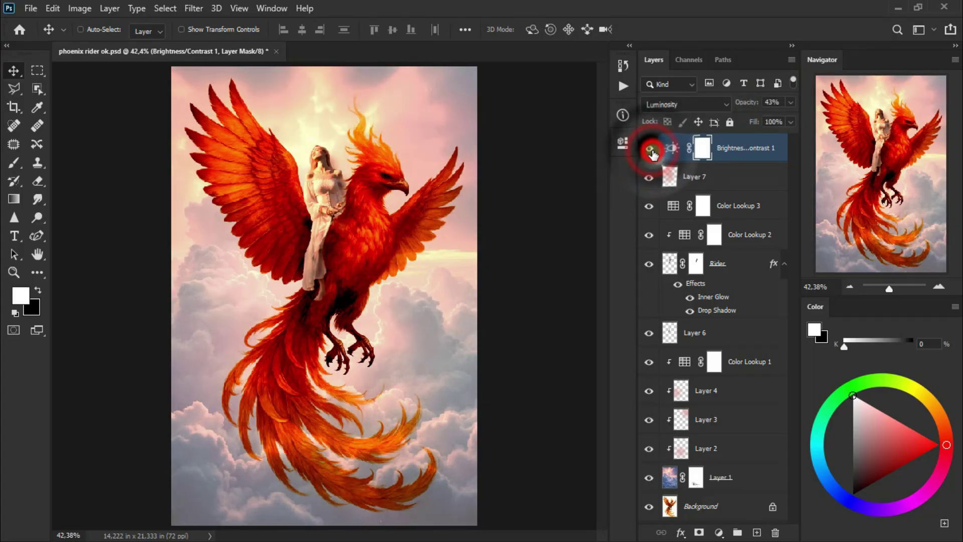